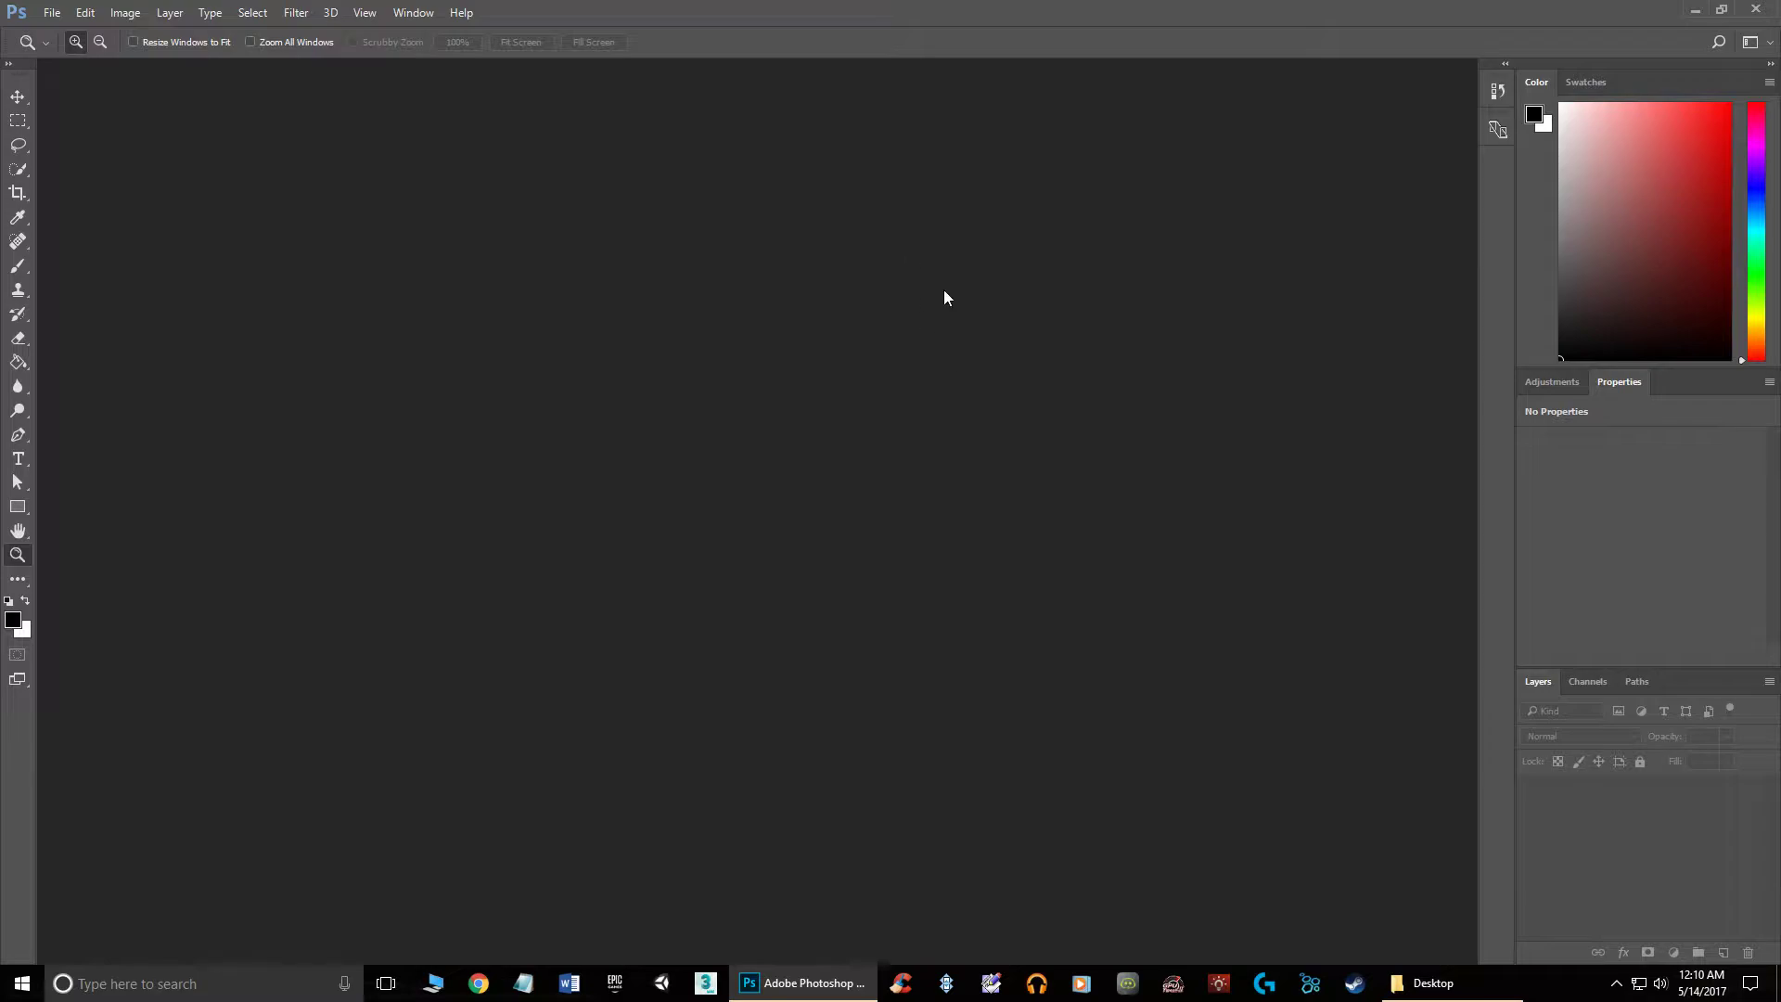
Open the image Clone.jpg from the Desktop.
left_click(51, 13)
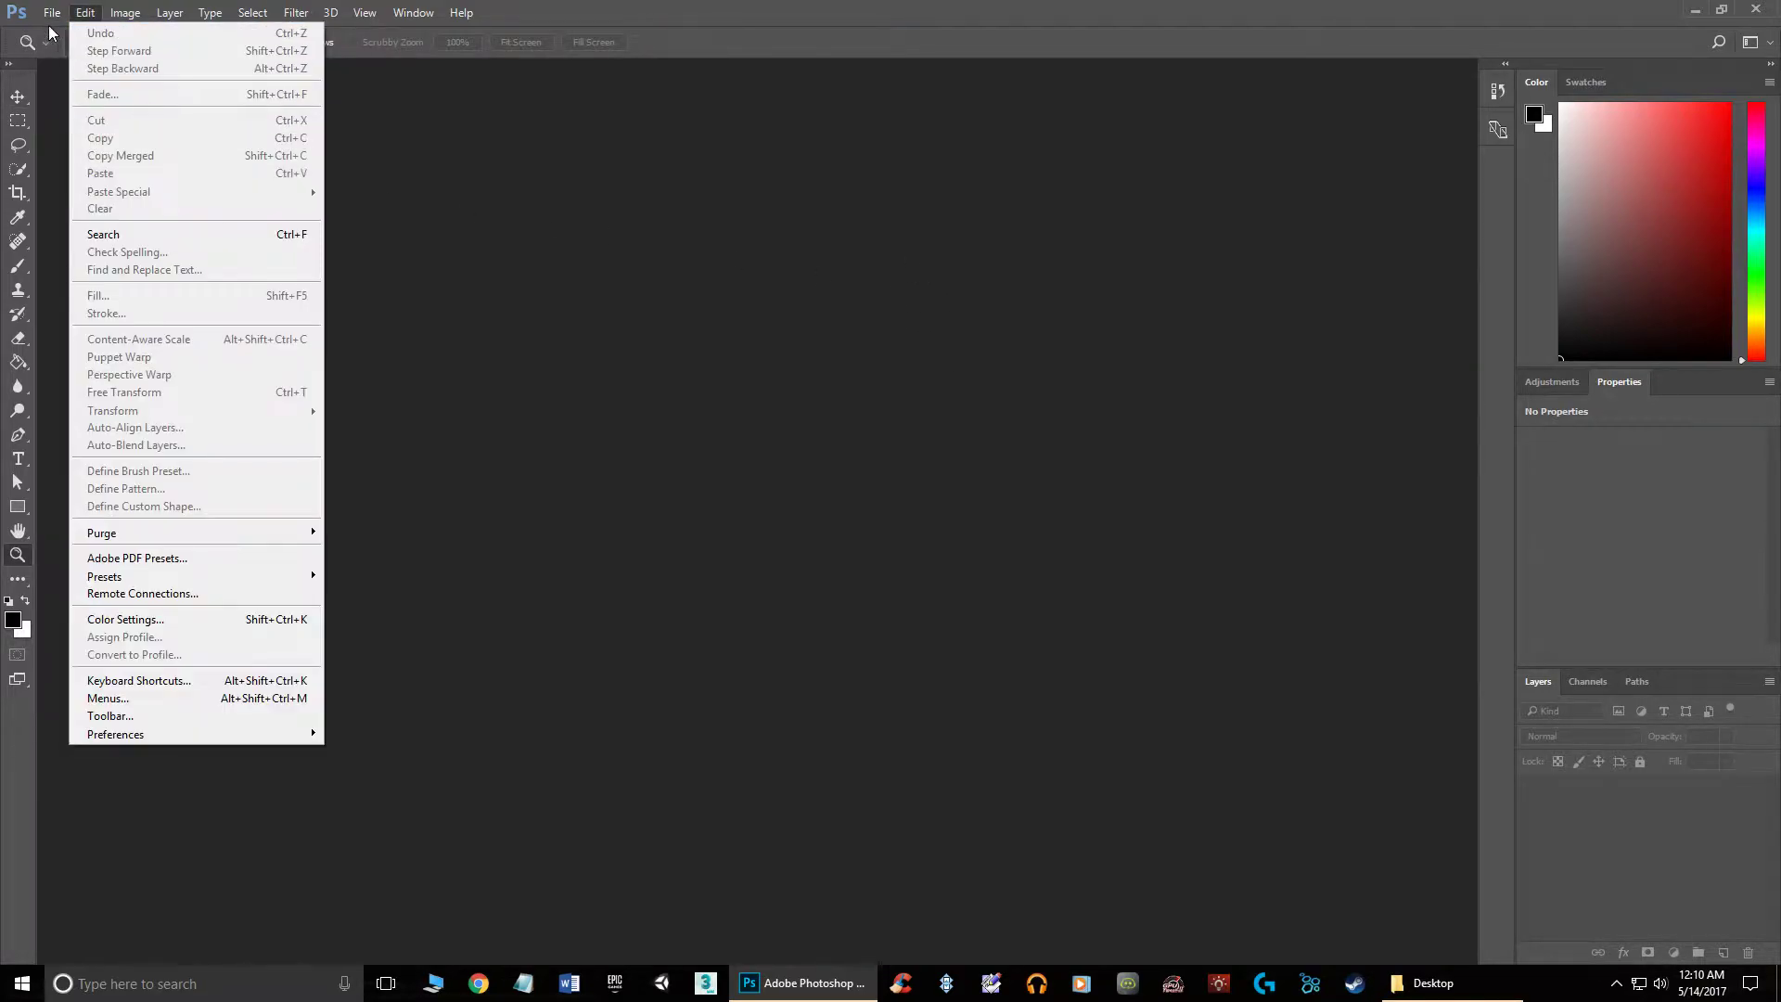
left_click(84, 52)
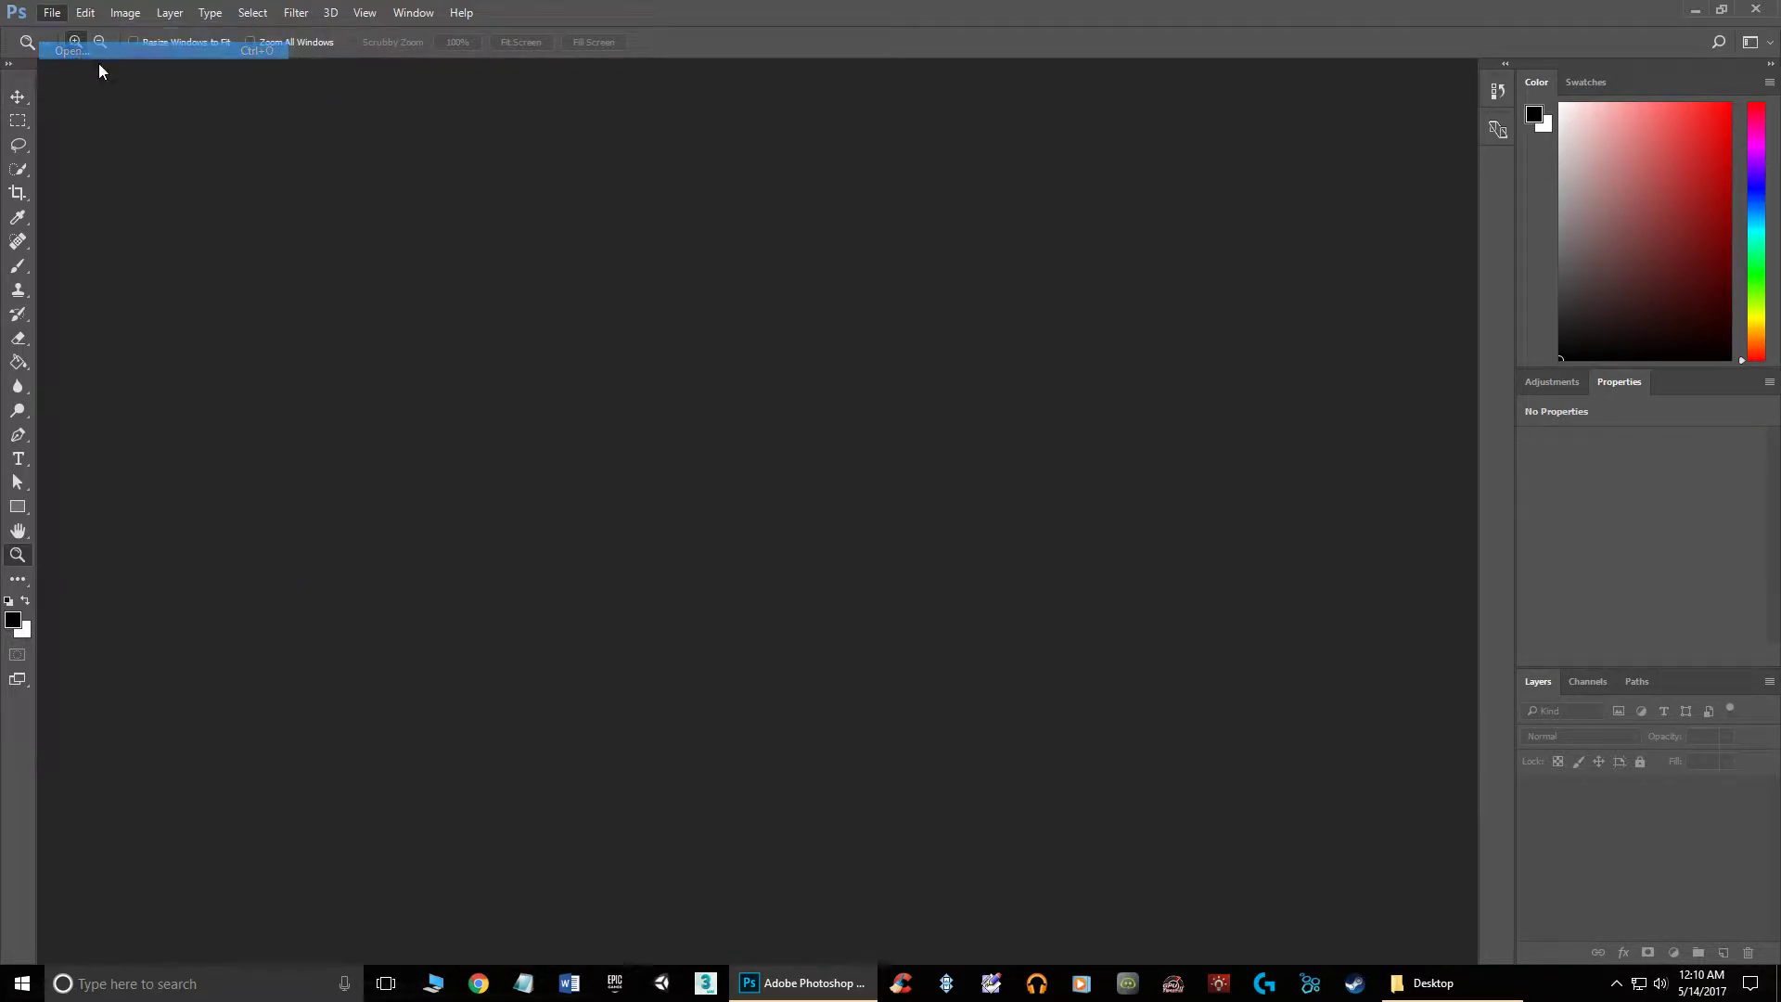
left_click(421, 151)
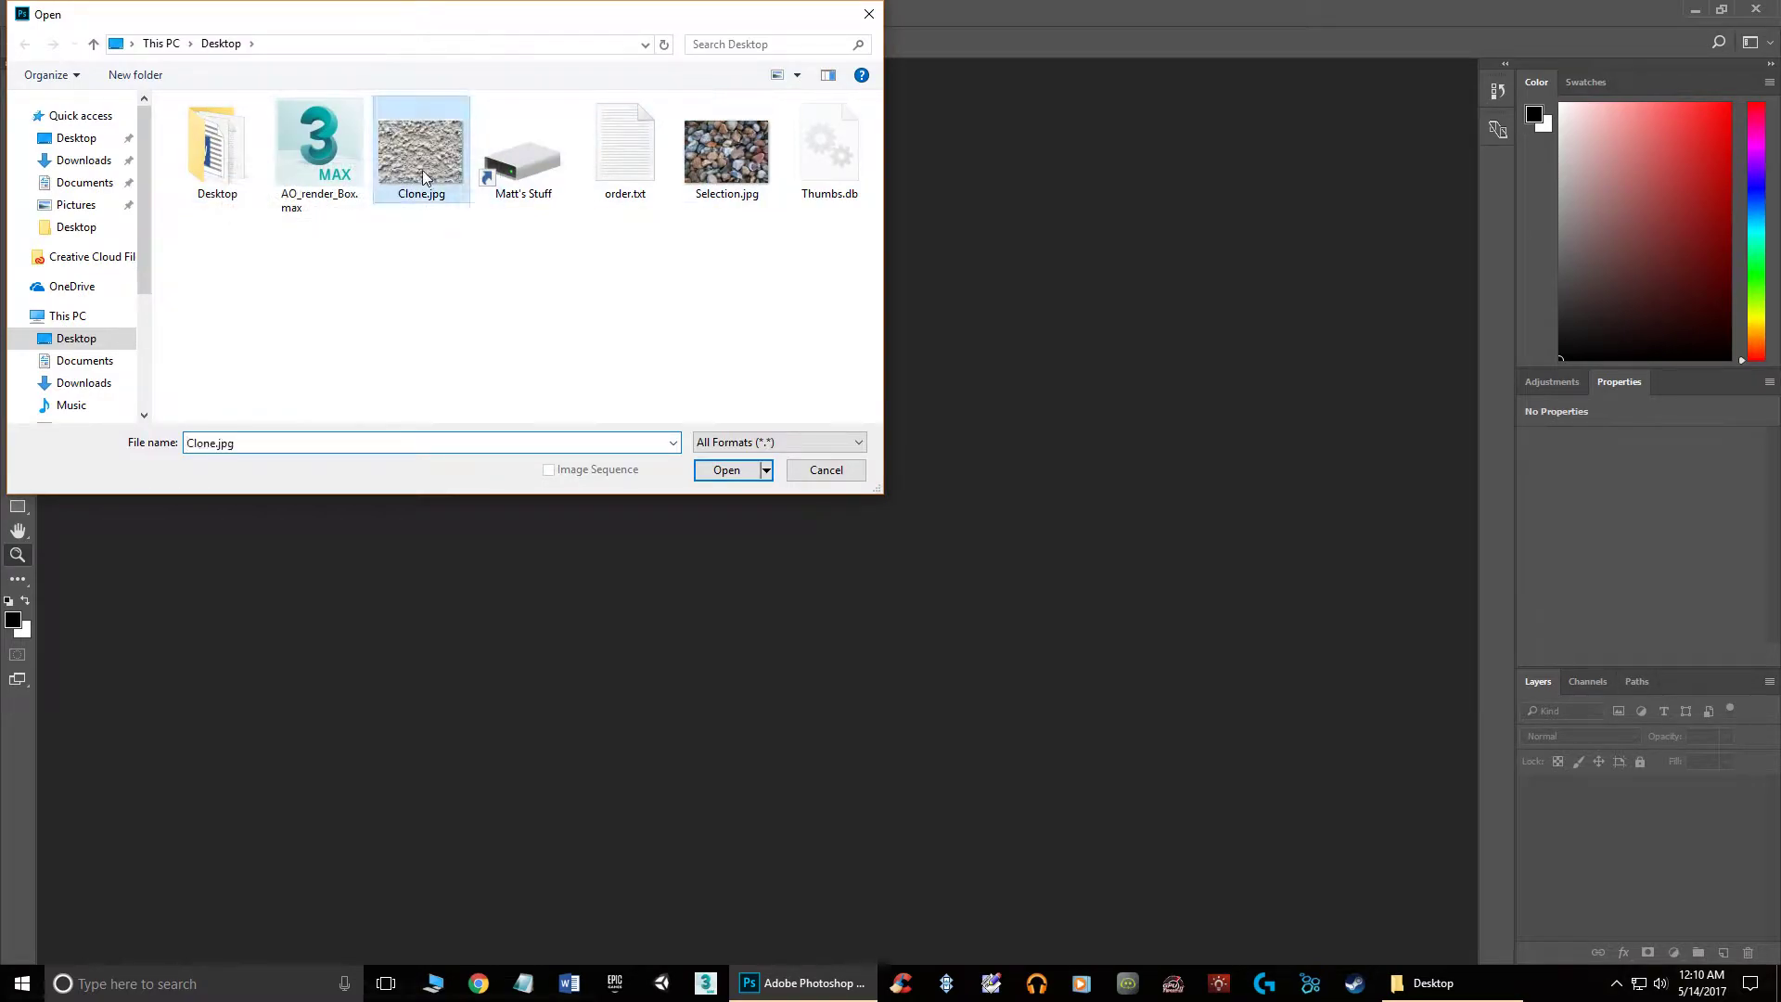
left_click(727, 469)
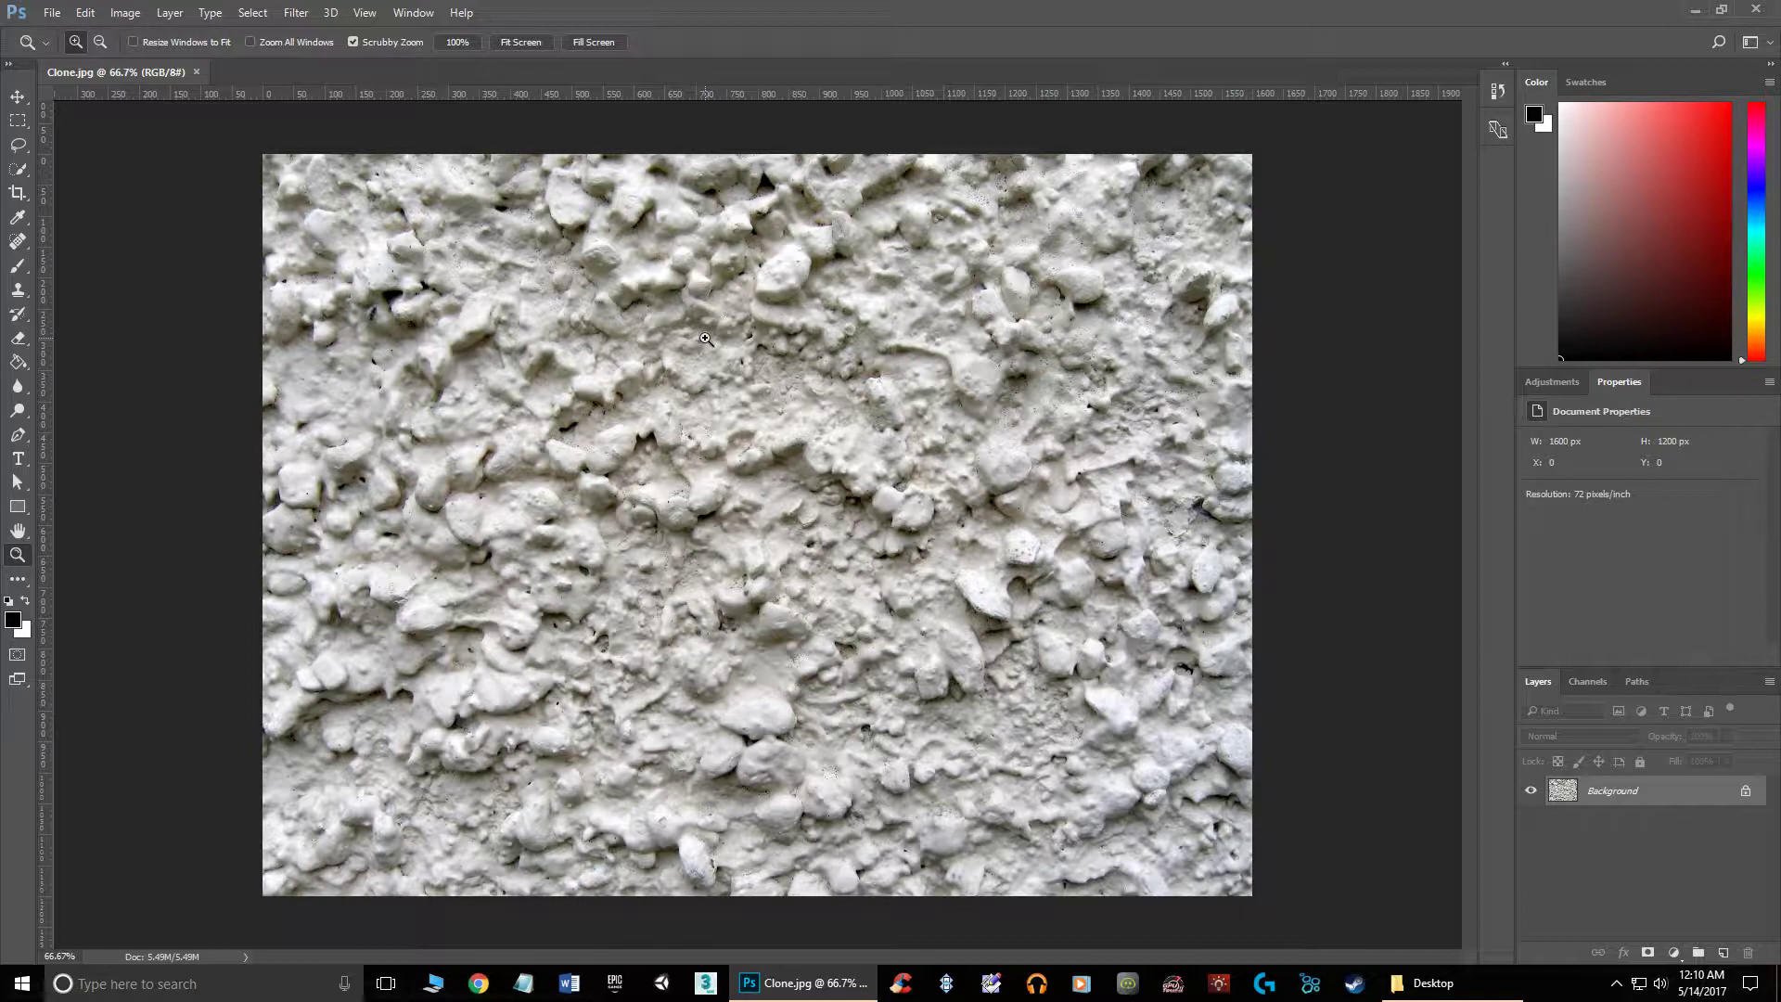
Create a new 1024 × 1024 pixel document at 72 pixels/inch with RGB Color and a white background.
left_click(54, 13)
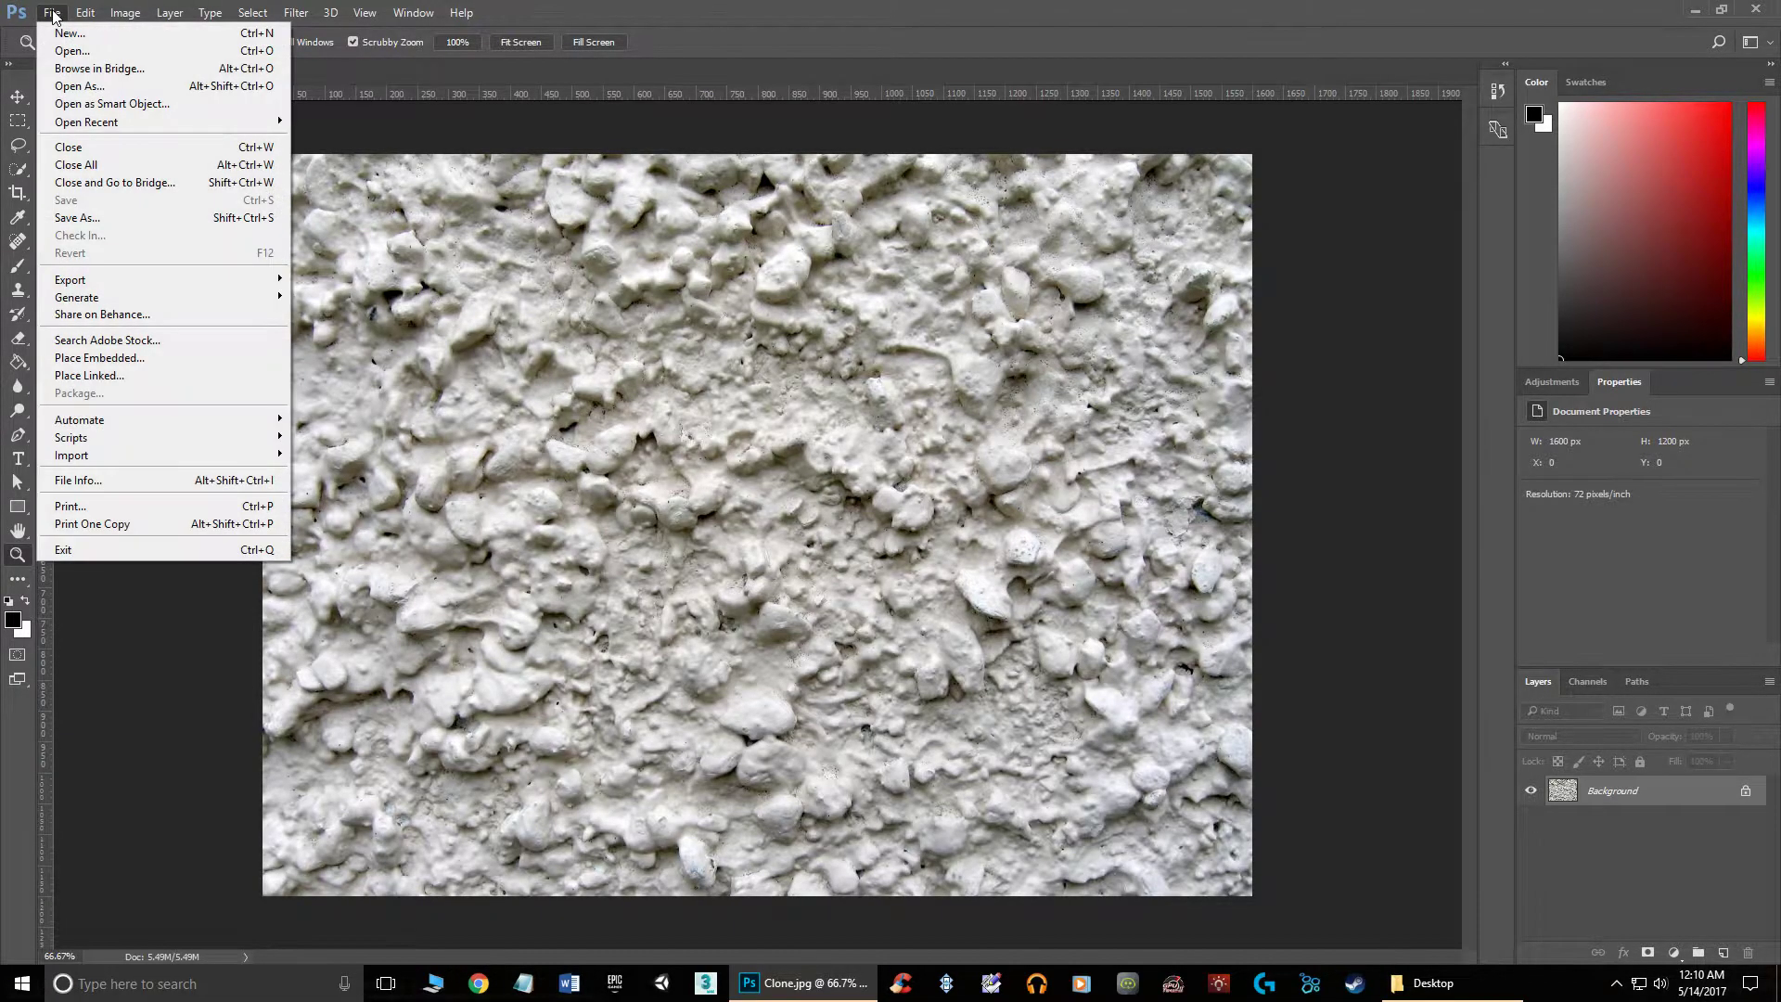
left_click(68, 39)
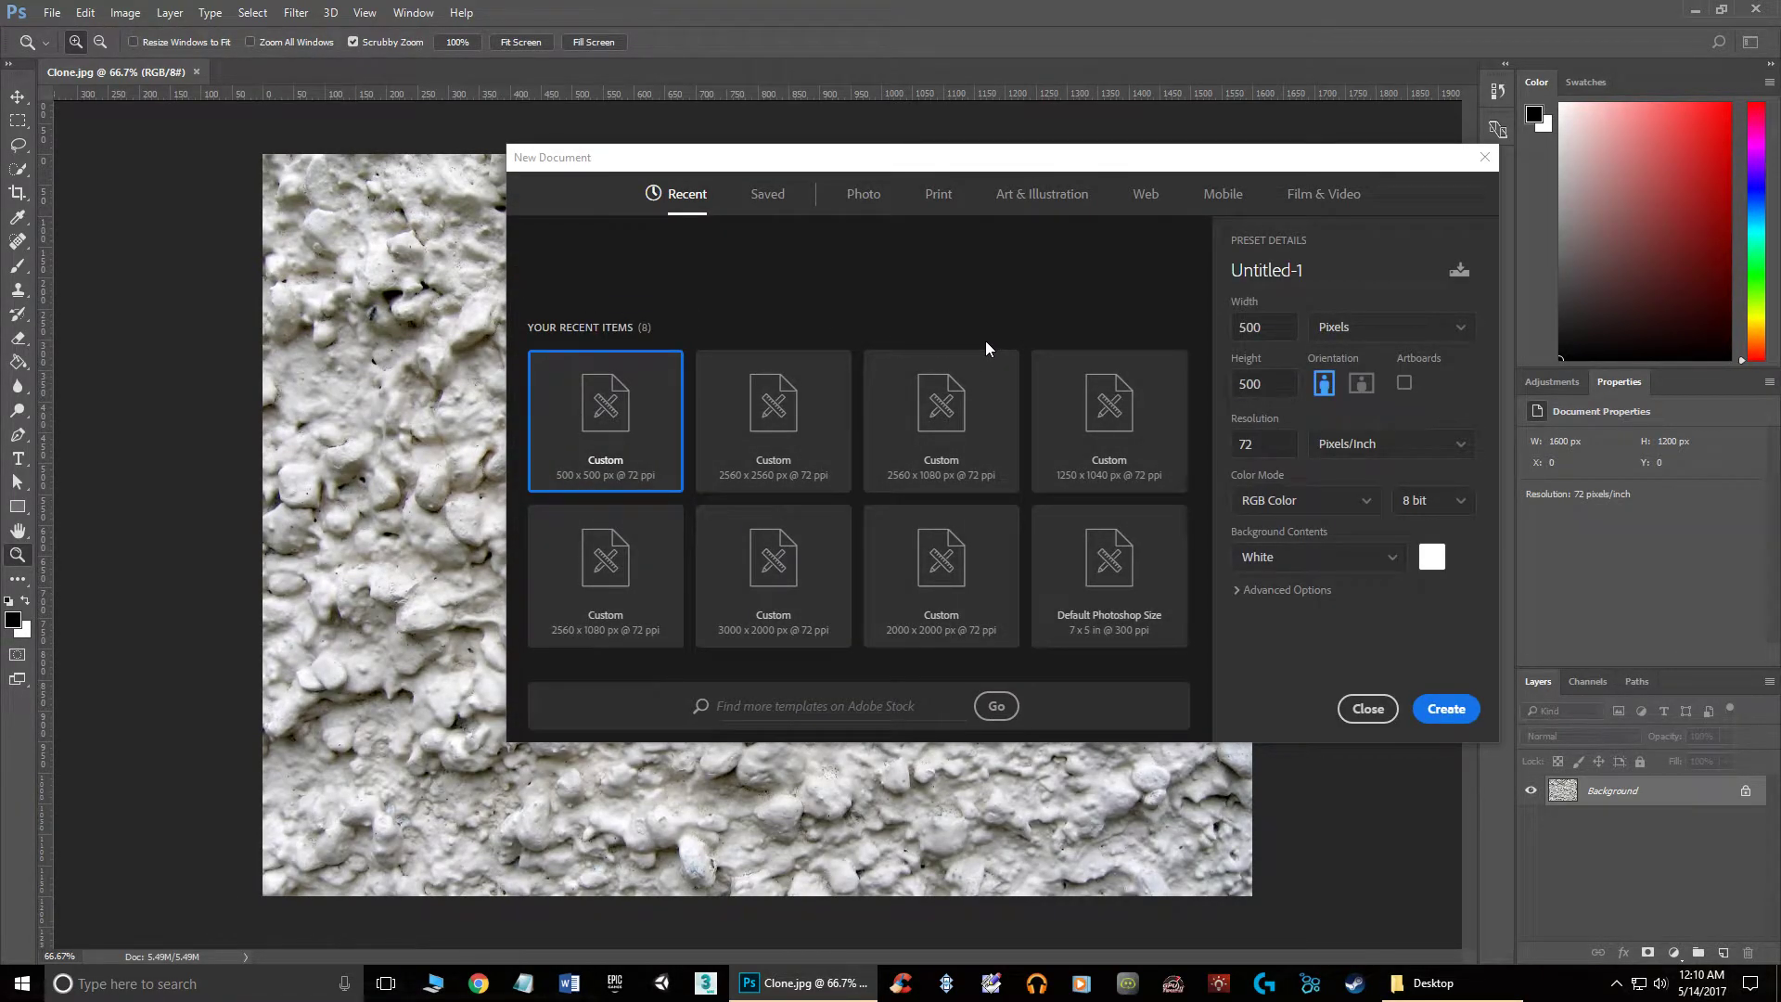
double_click(1238, 326)
key("Tab")
type("10")
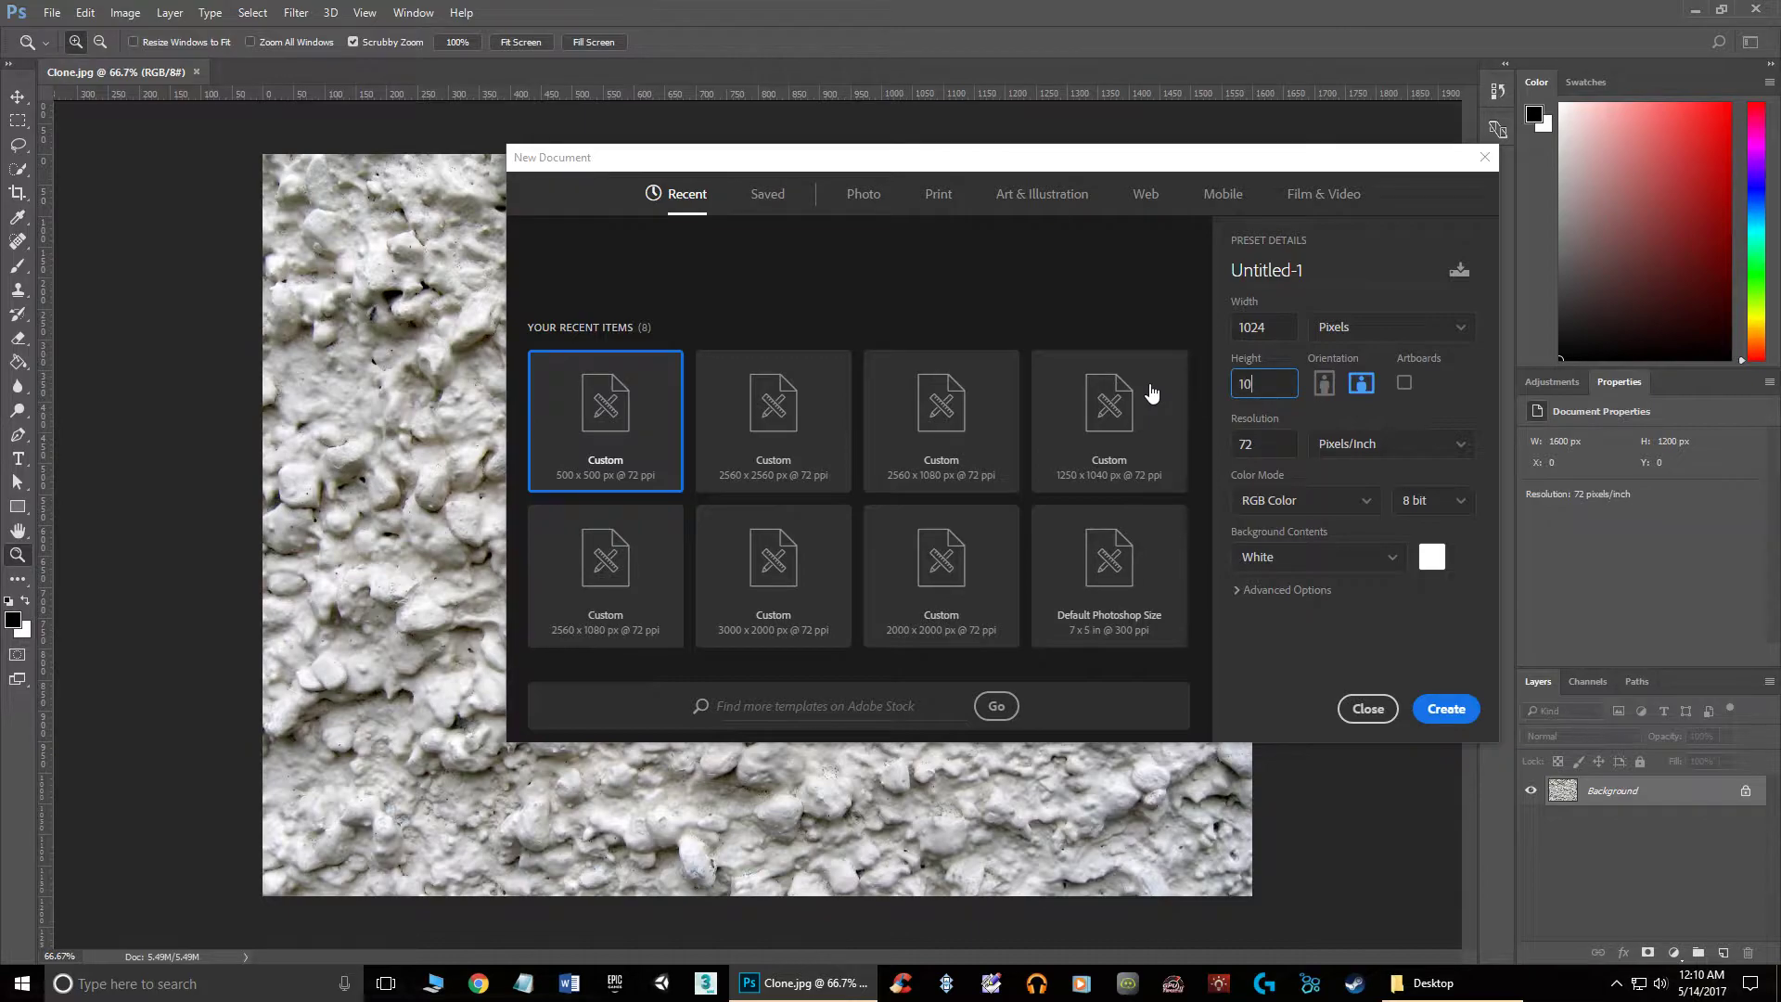
type("24")
left_click(1446, 710)
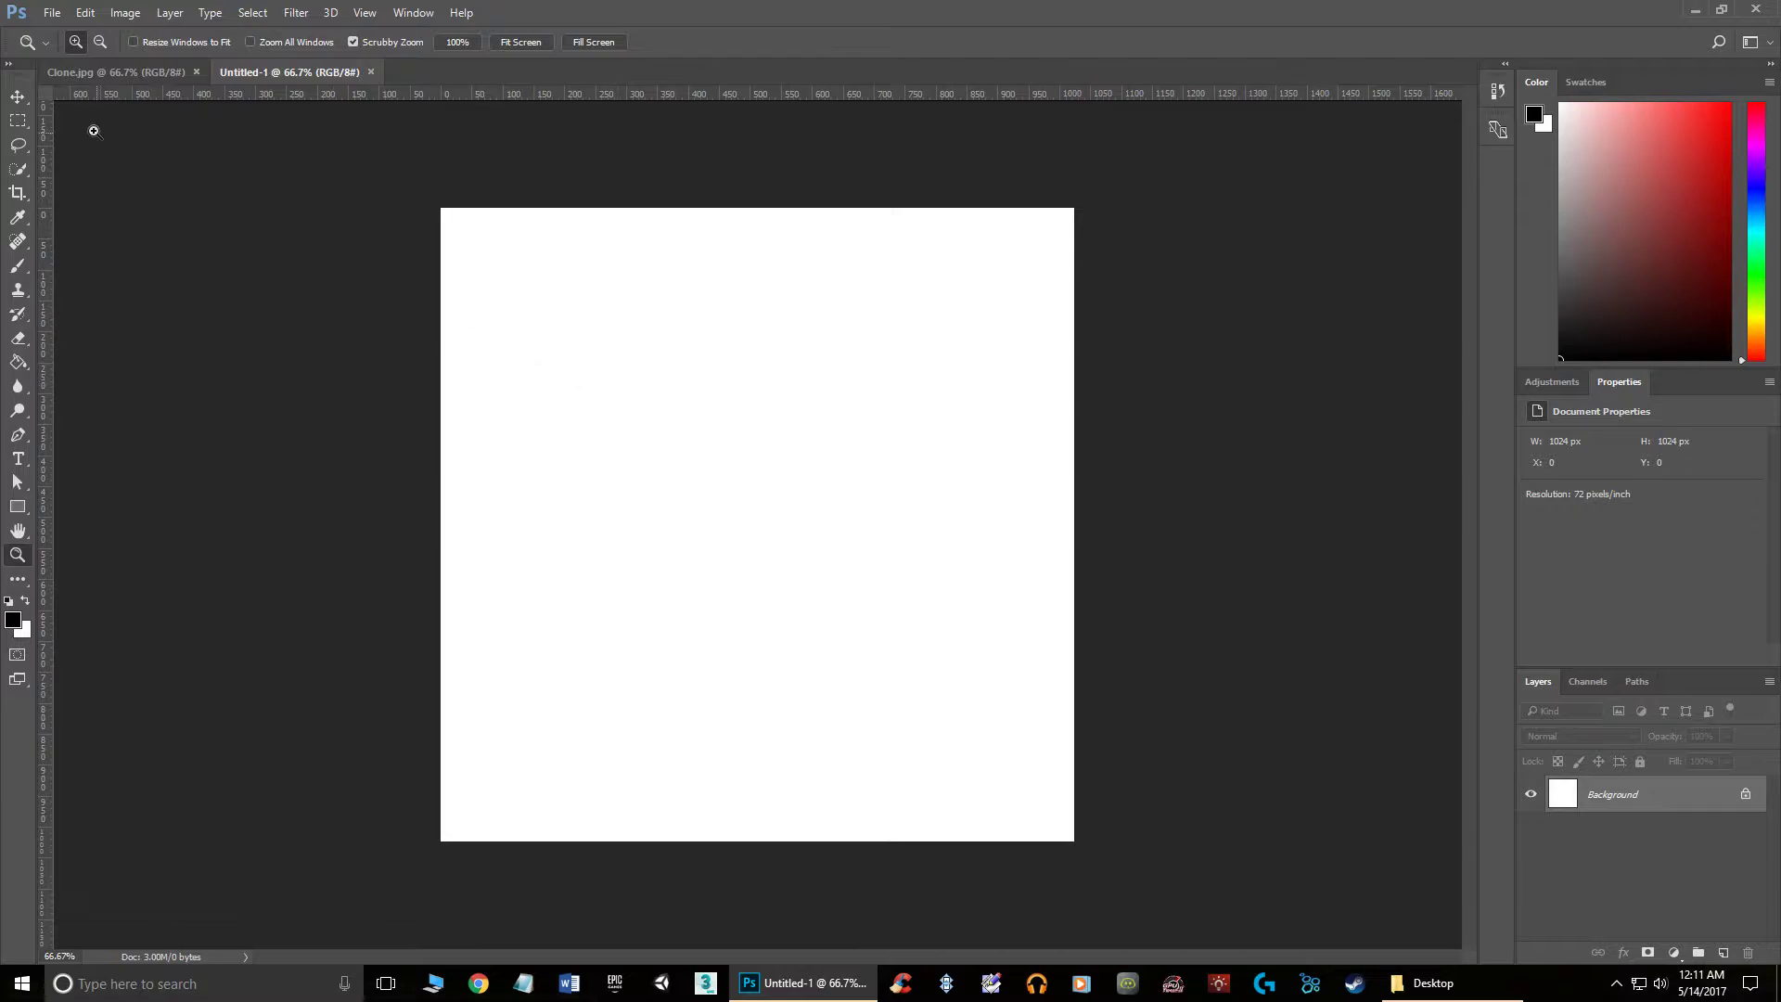
Float Clone.jpg in its own window and copy its image into Untitled-1 as a layer with the Move tool.
left_click(115, 71)
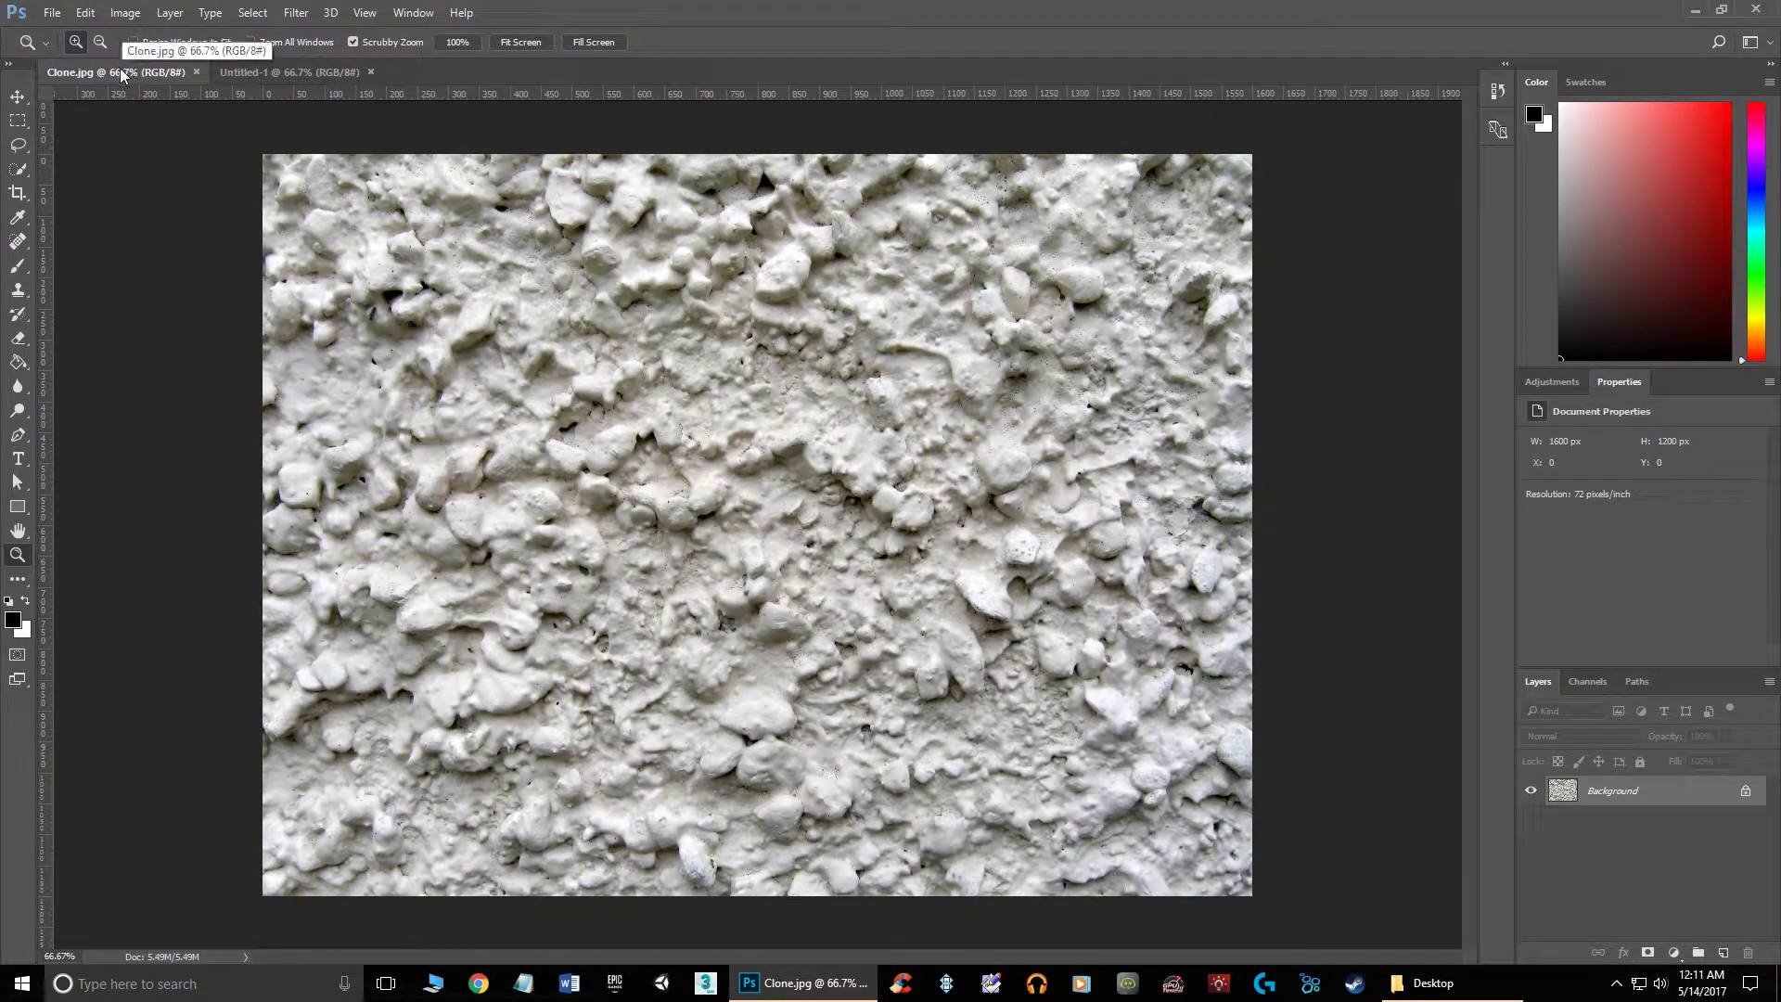
left_click(267, 73)
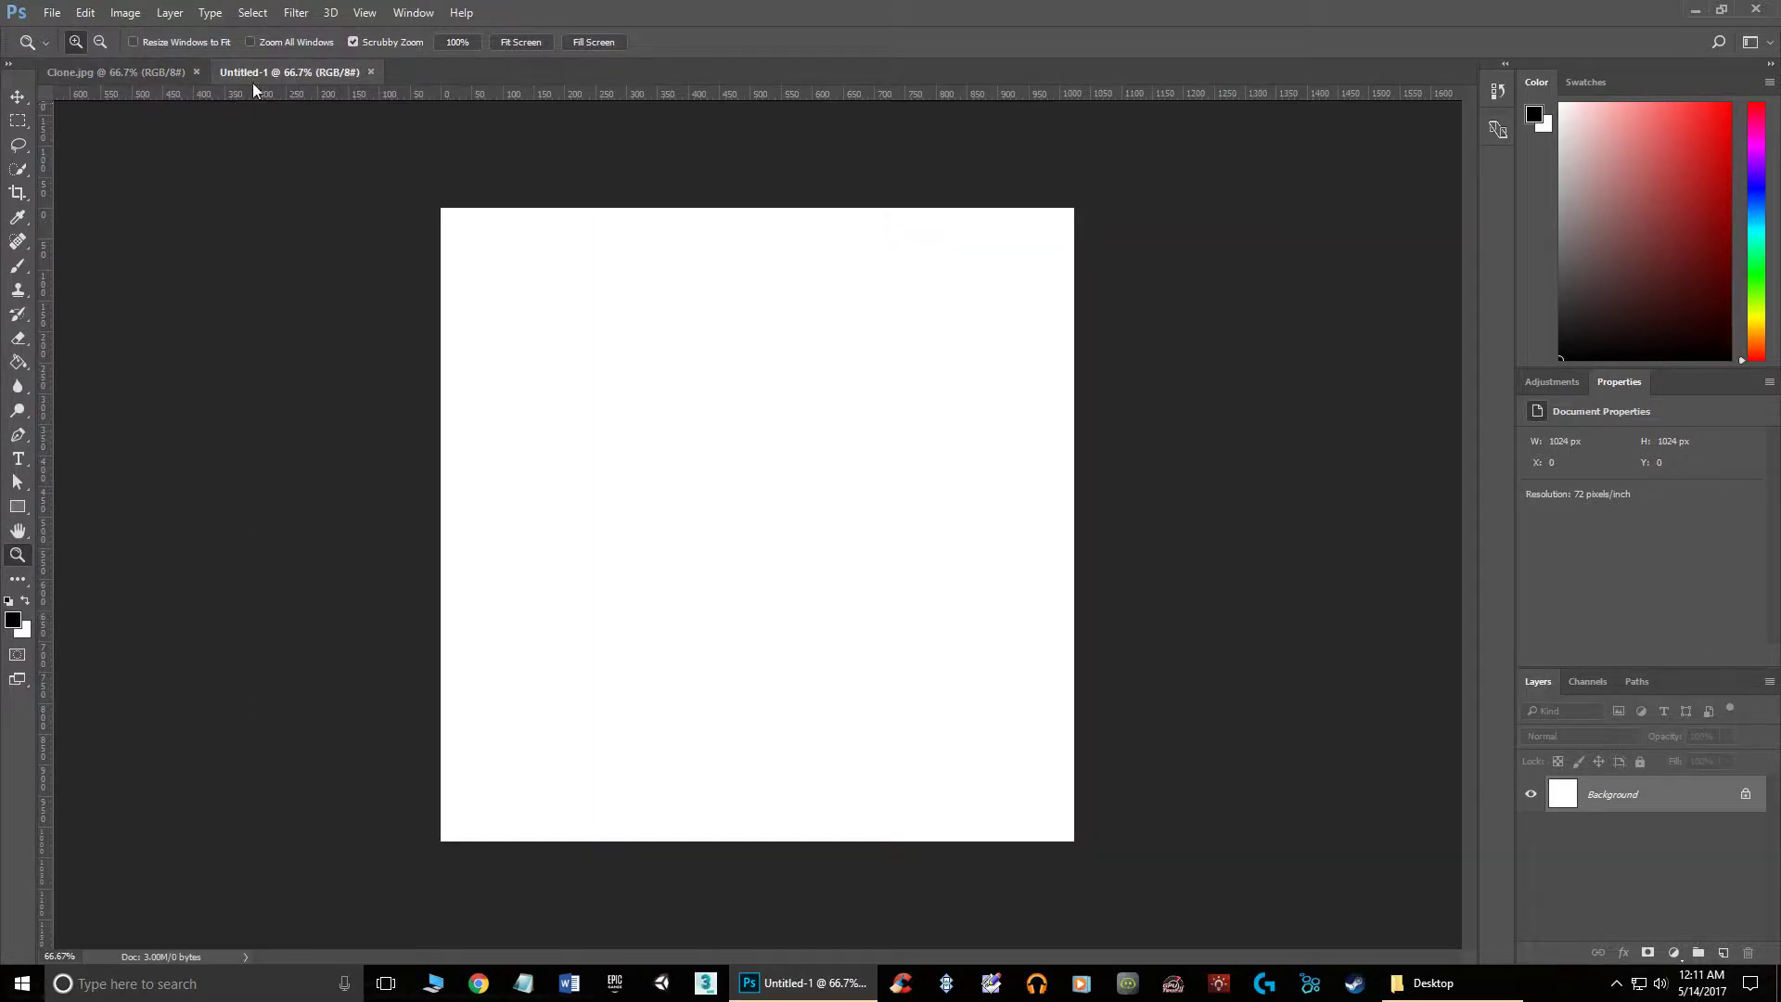
left_click(130, 73)
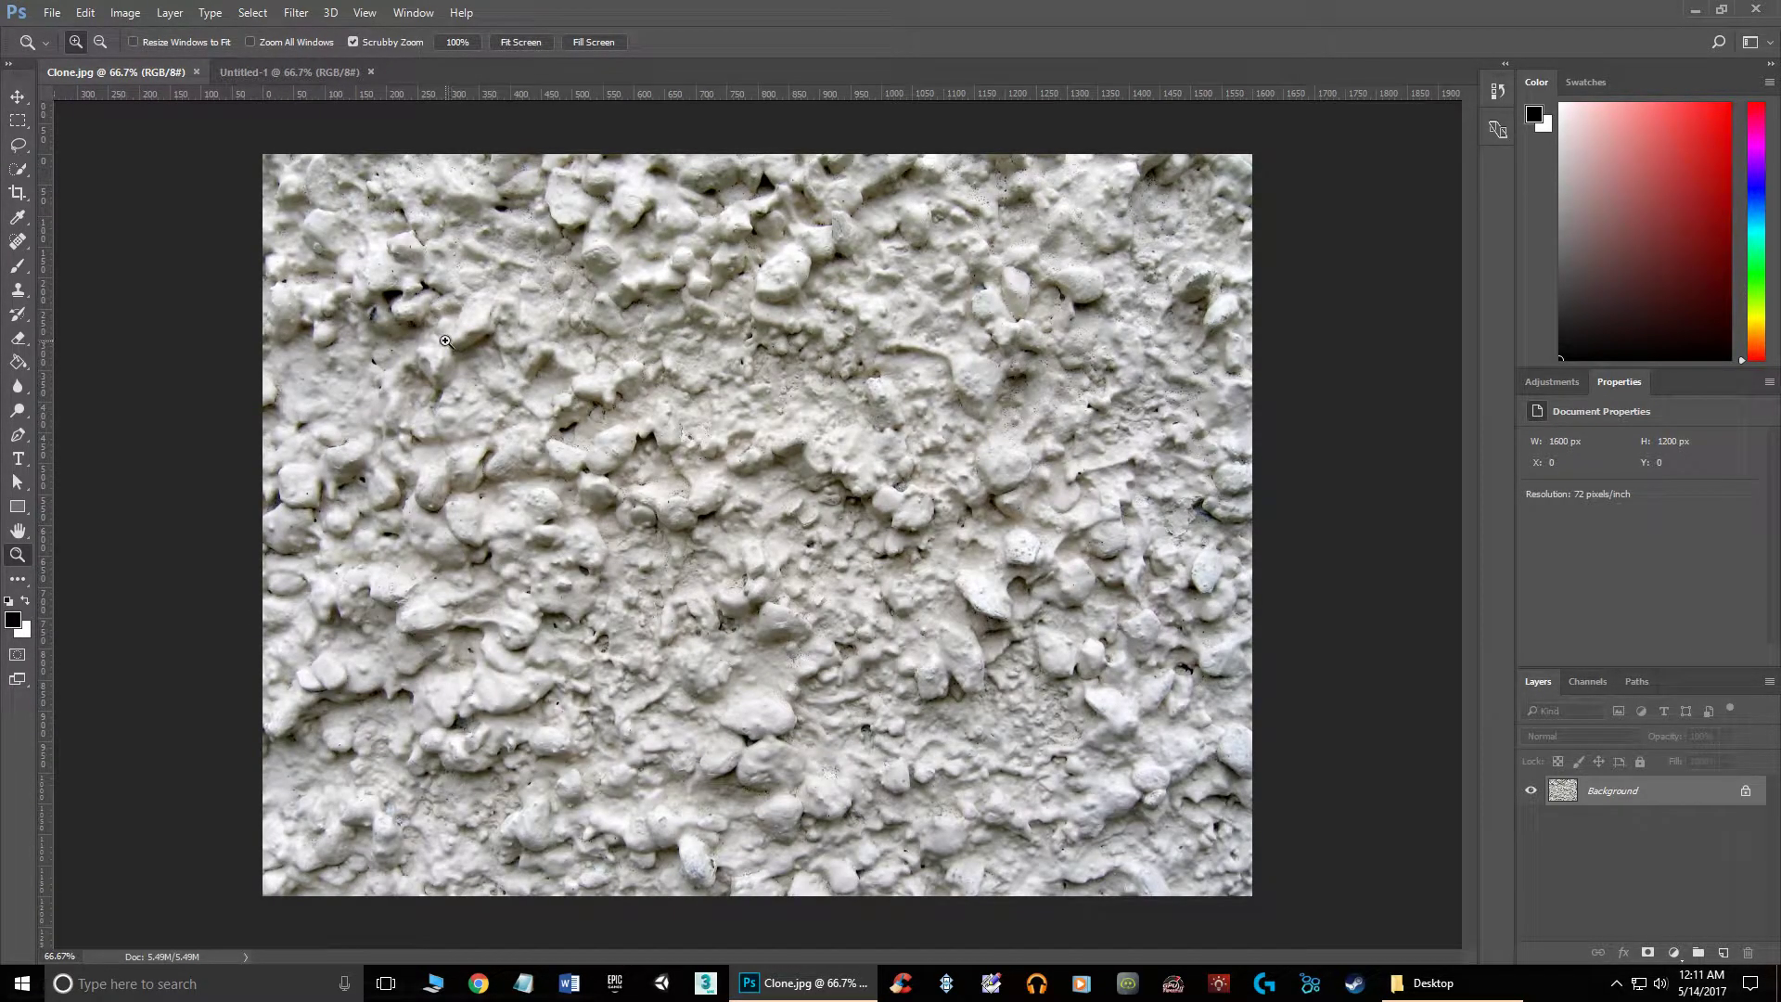
mouse_move(124, 74)
left_mouse_down()
mouse_move(197, 138)
mouse_move(905, 236)
left_mouse_up()
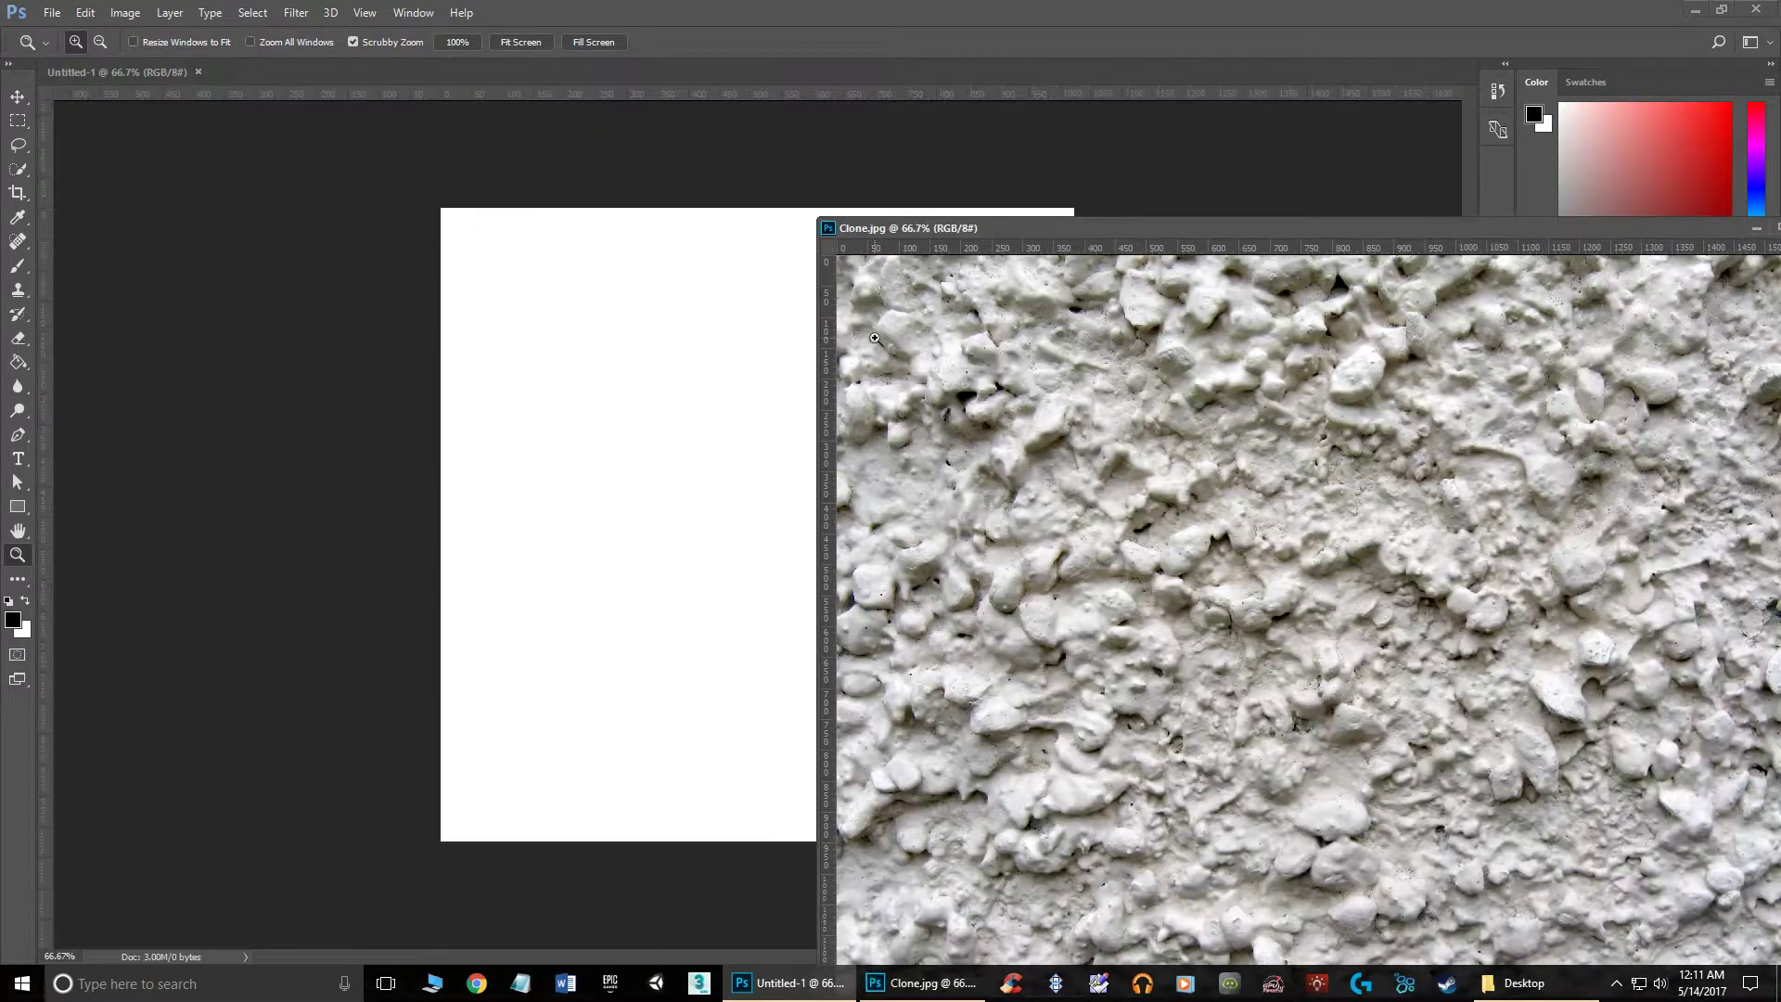
left_click(17, 97)
left_click_drag(1043, 364, 545, 351)
left_click_drag(1133, 228, 698, 130)
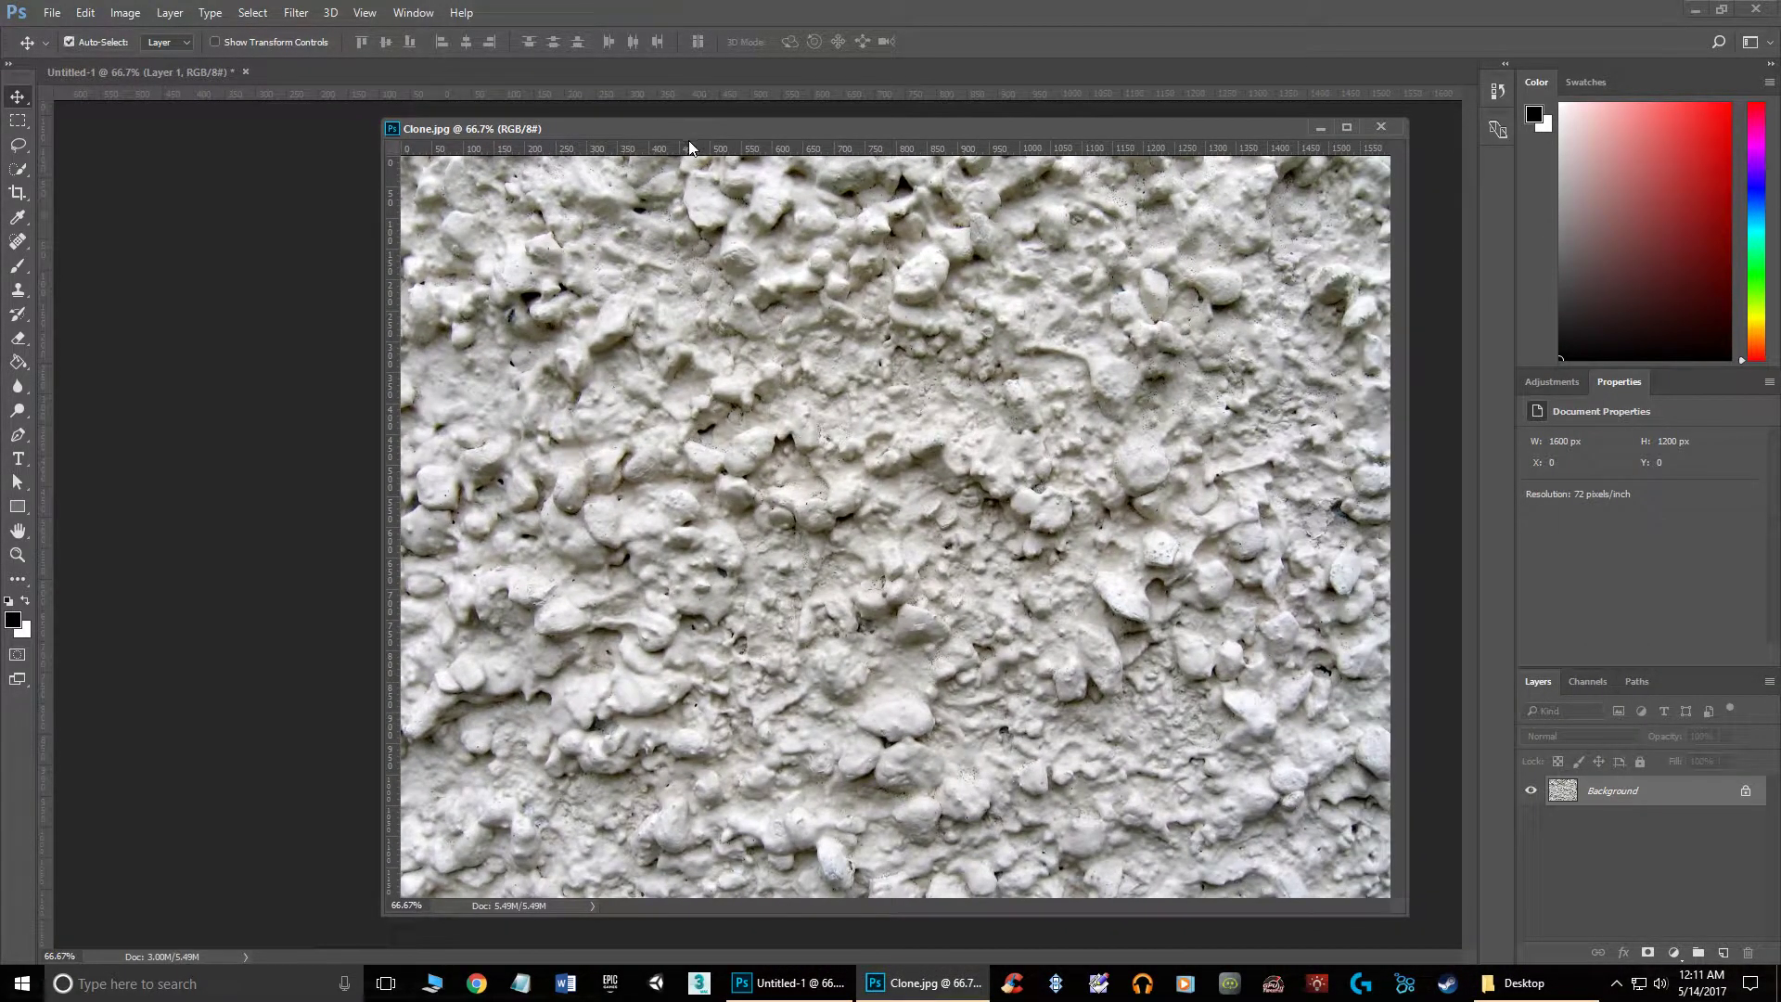
Copy the entire Clone.jpg image, close that file, and paste the copy into Untitled-1 as a second layer.
key("ctrl+a")
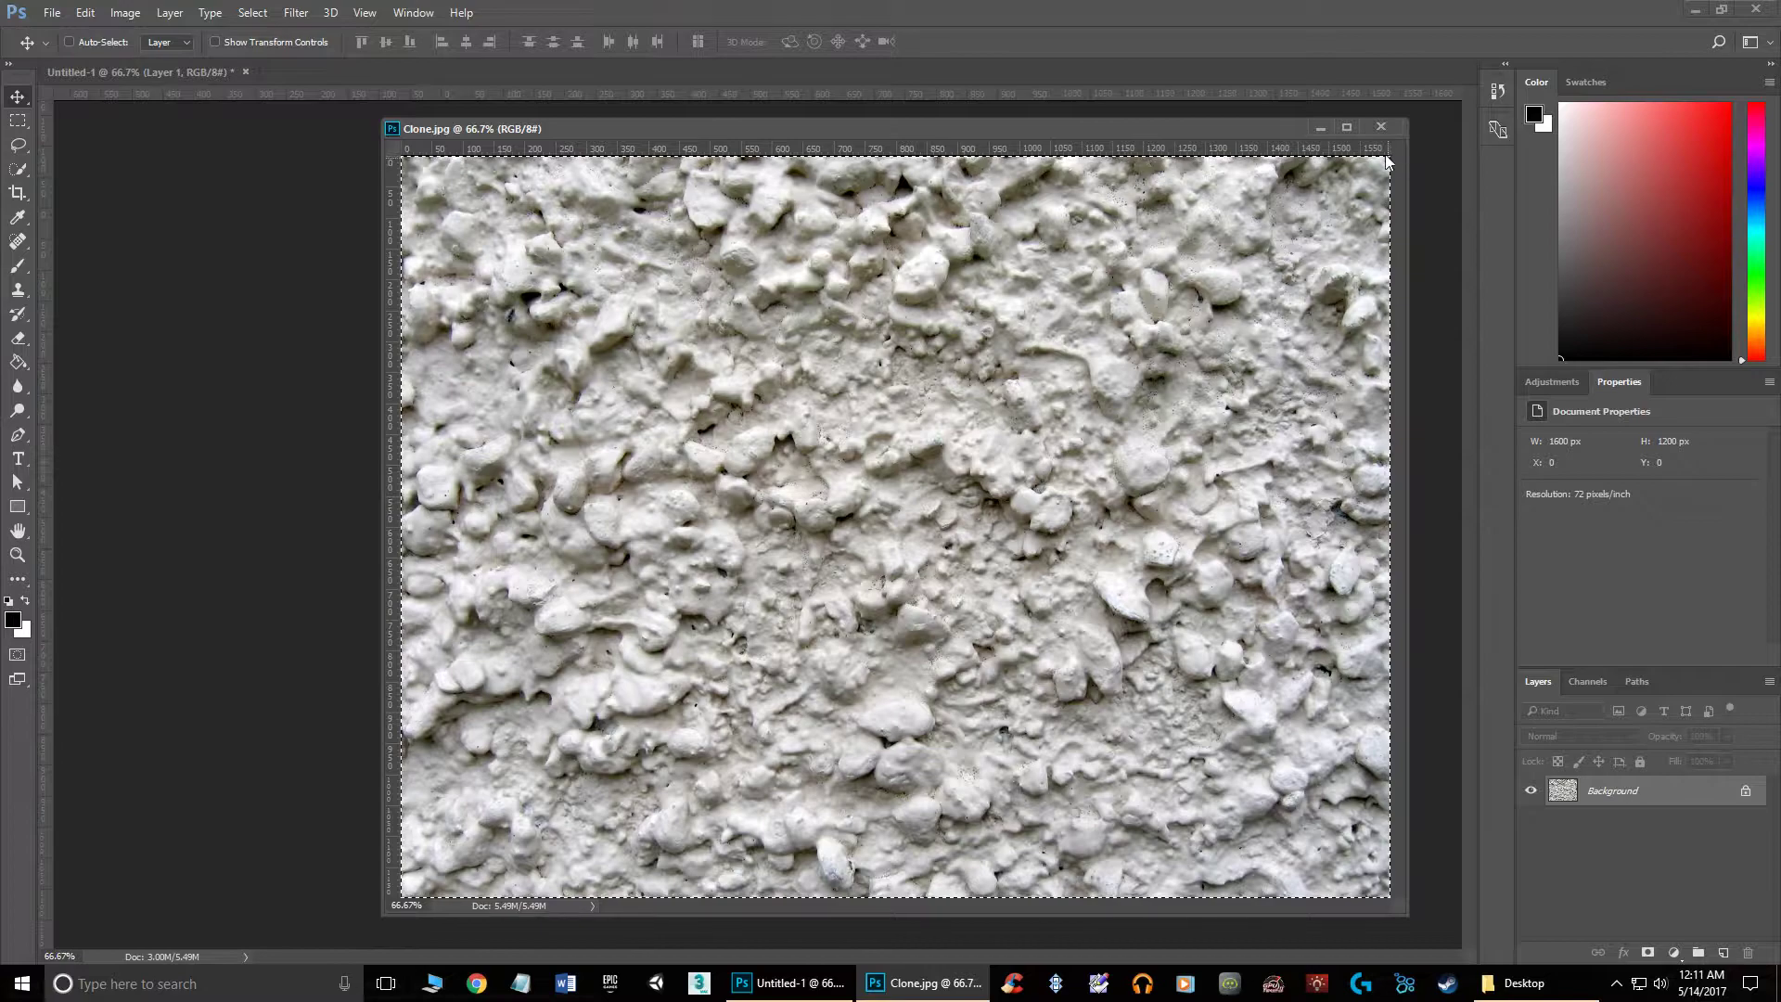
left_click(1381, 127)
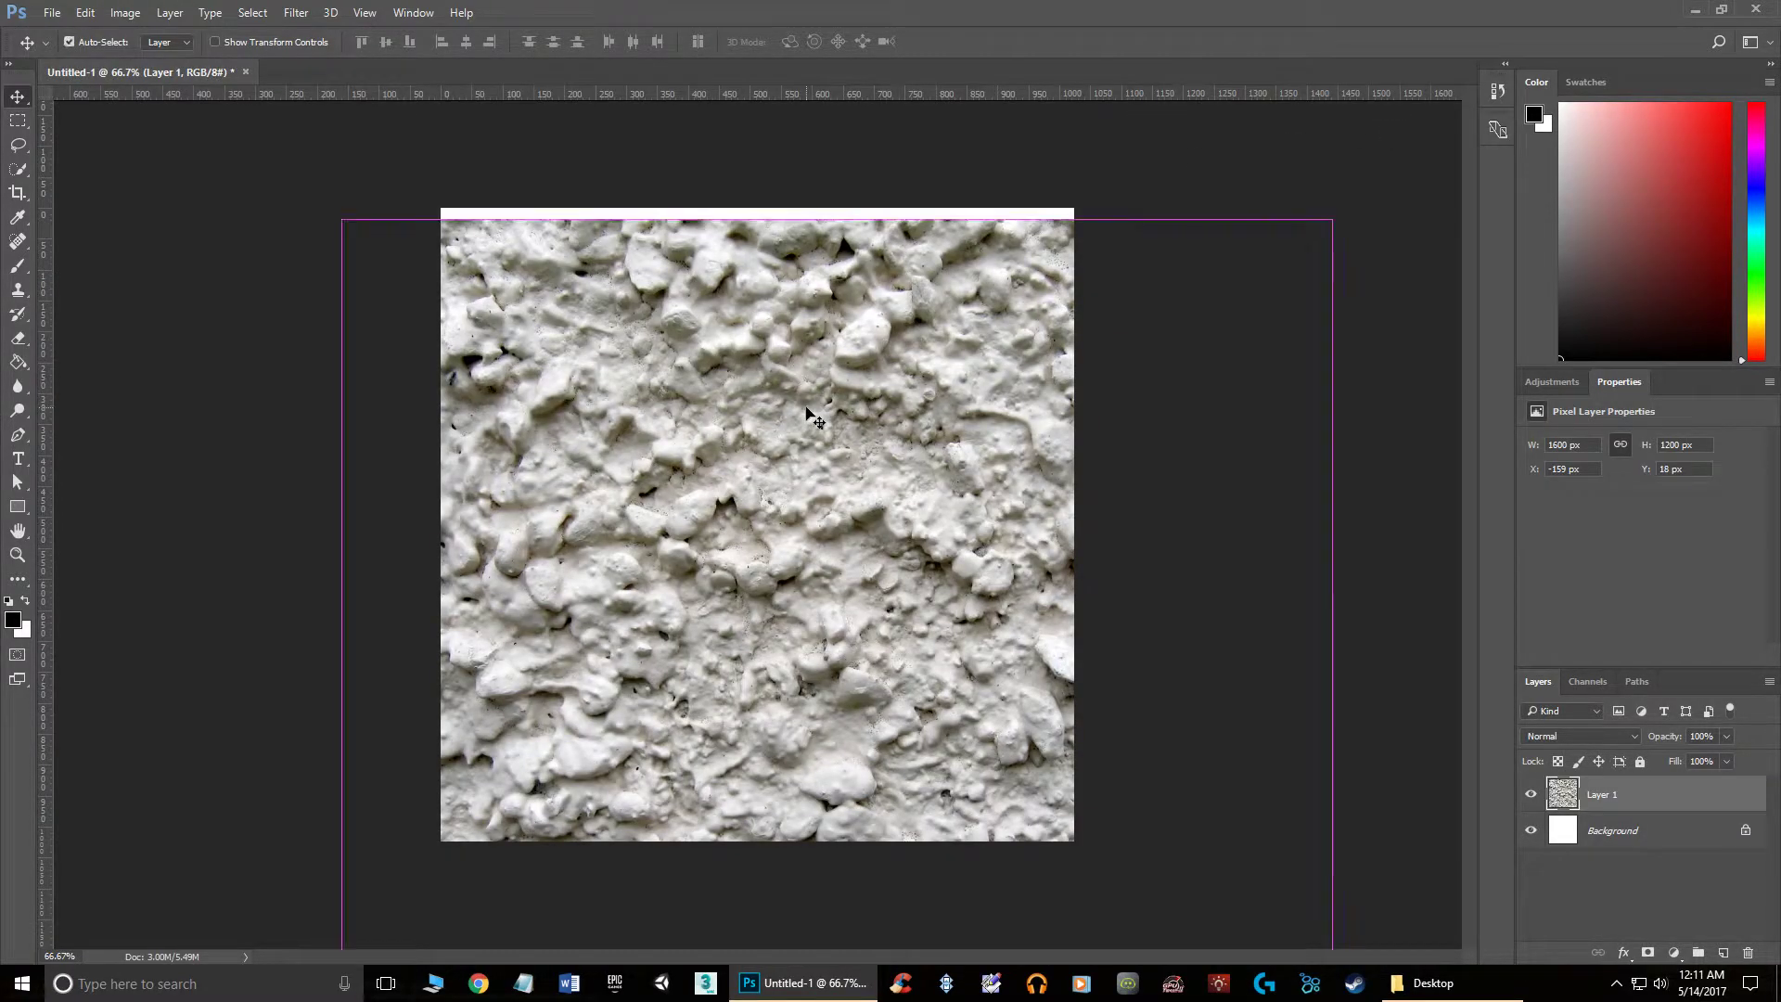
key("ctrl+v")
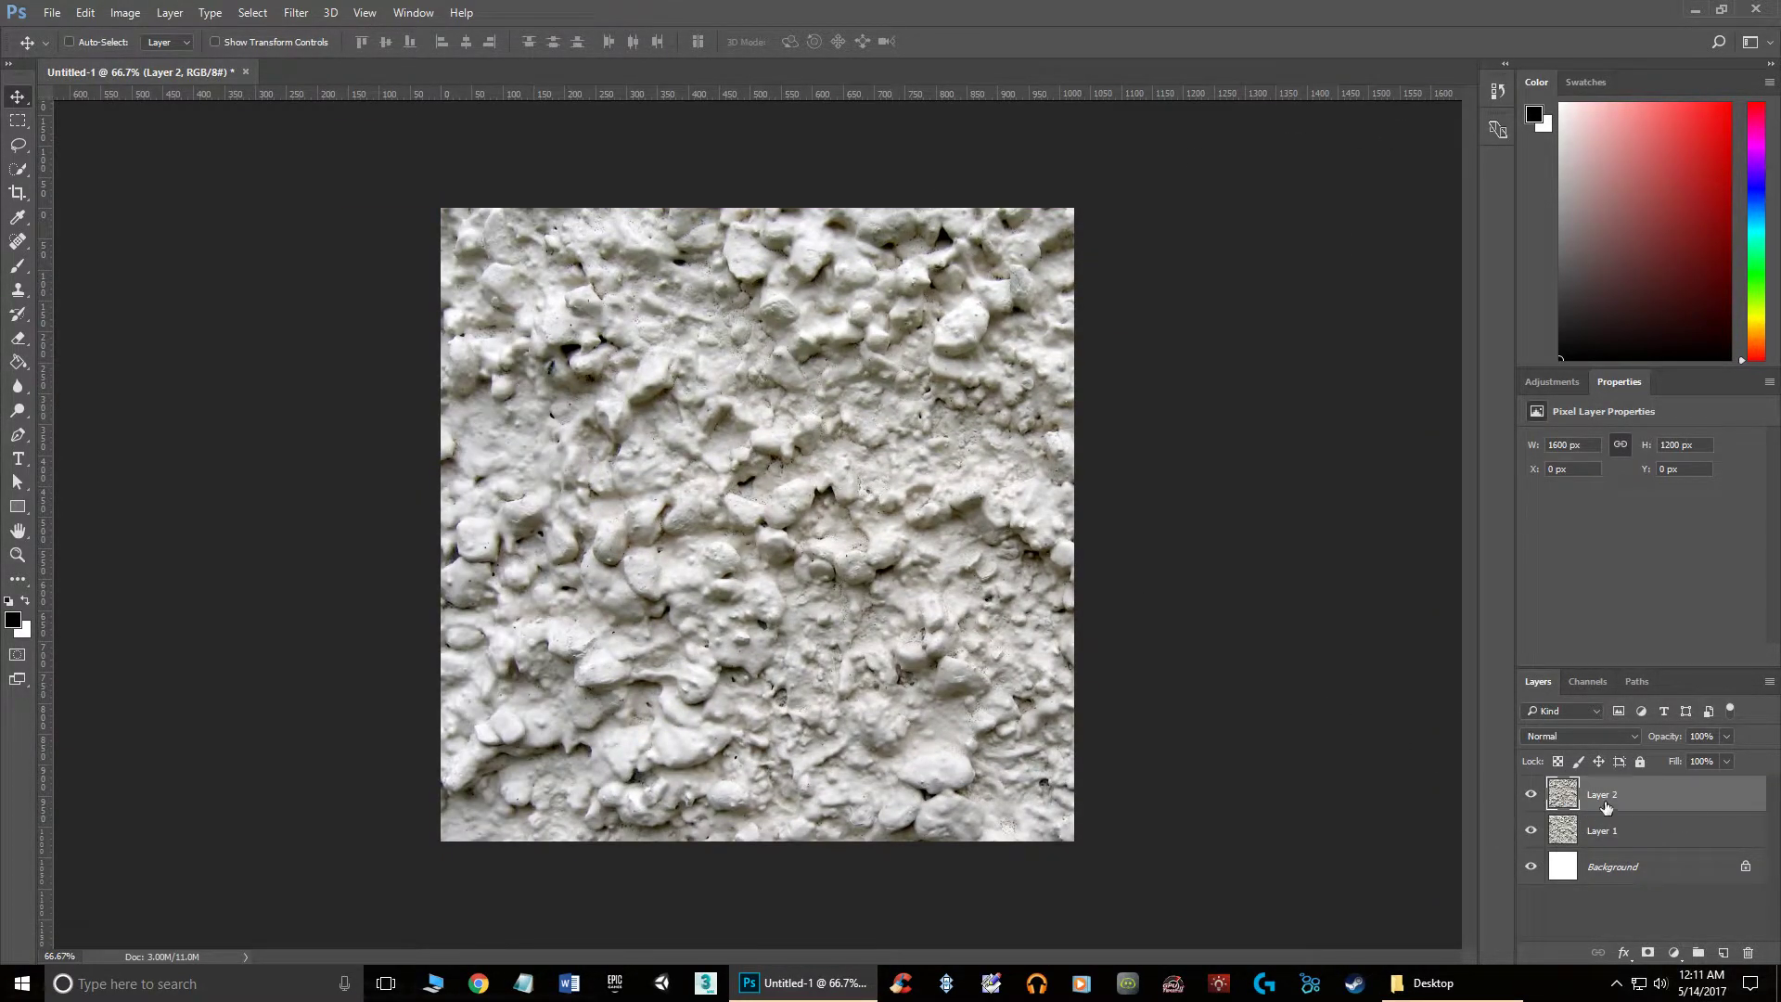
Delete Layer 2 and move Layer 1 to X 0 px, Y 0 px, flush with the canvas's upper-left corner.
left_click_drag(1660, 798, 1748, 953)
left_click_drag(436, 340, 518, 337)
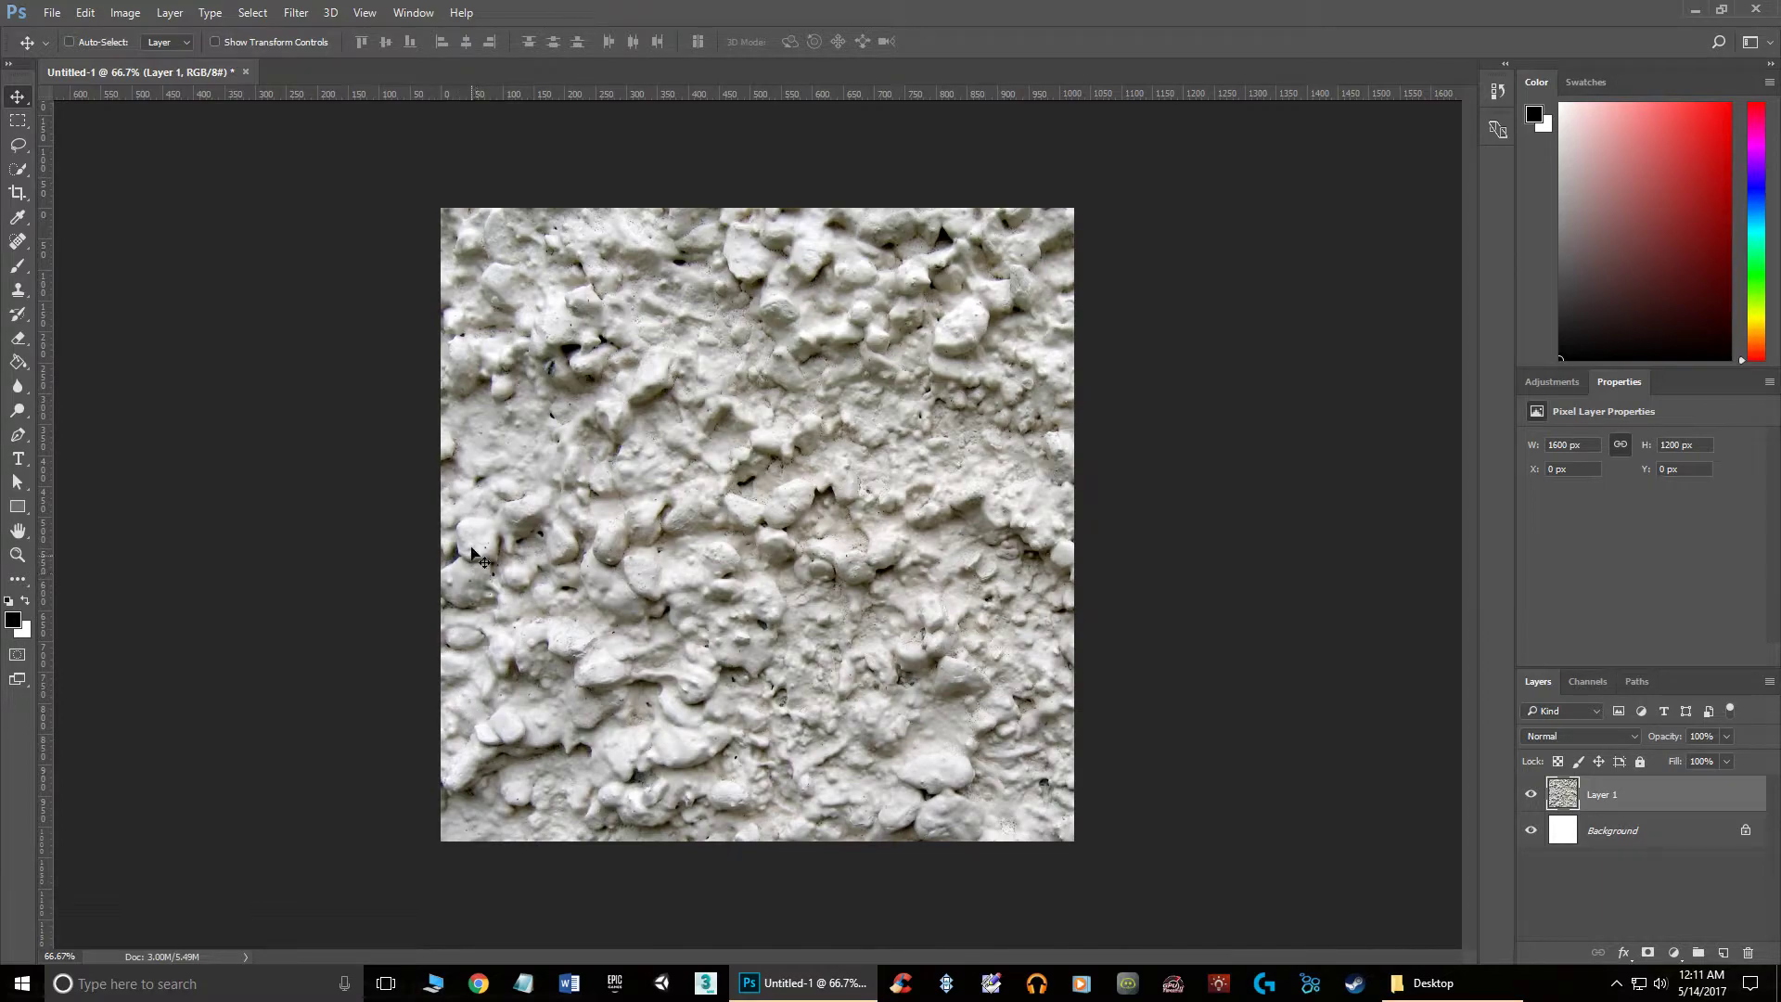
Scale Layer 1 proportionally to about 87.5% (1401 × 1050 px), keeping its upper-left corner on the canvas corner.
scroll(484, 531, "down", 2)
scroll(484, 532, "down", 2)
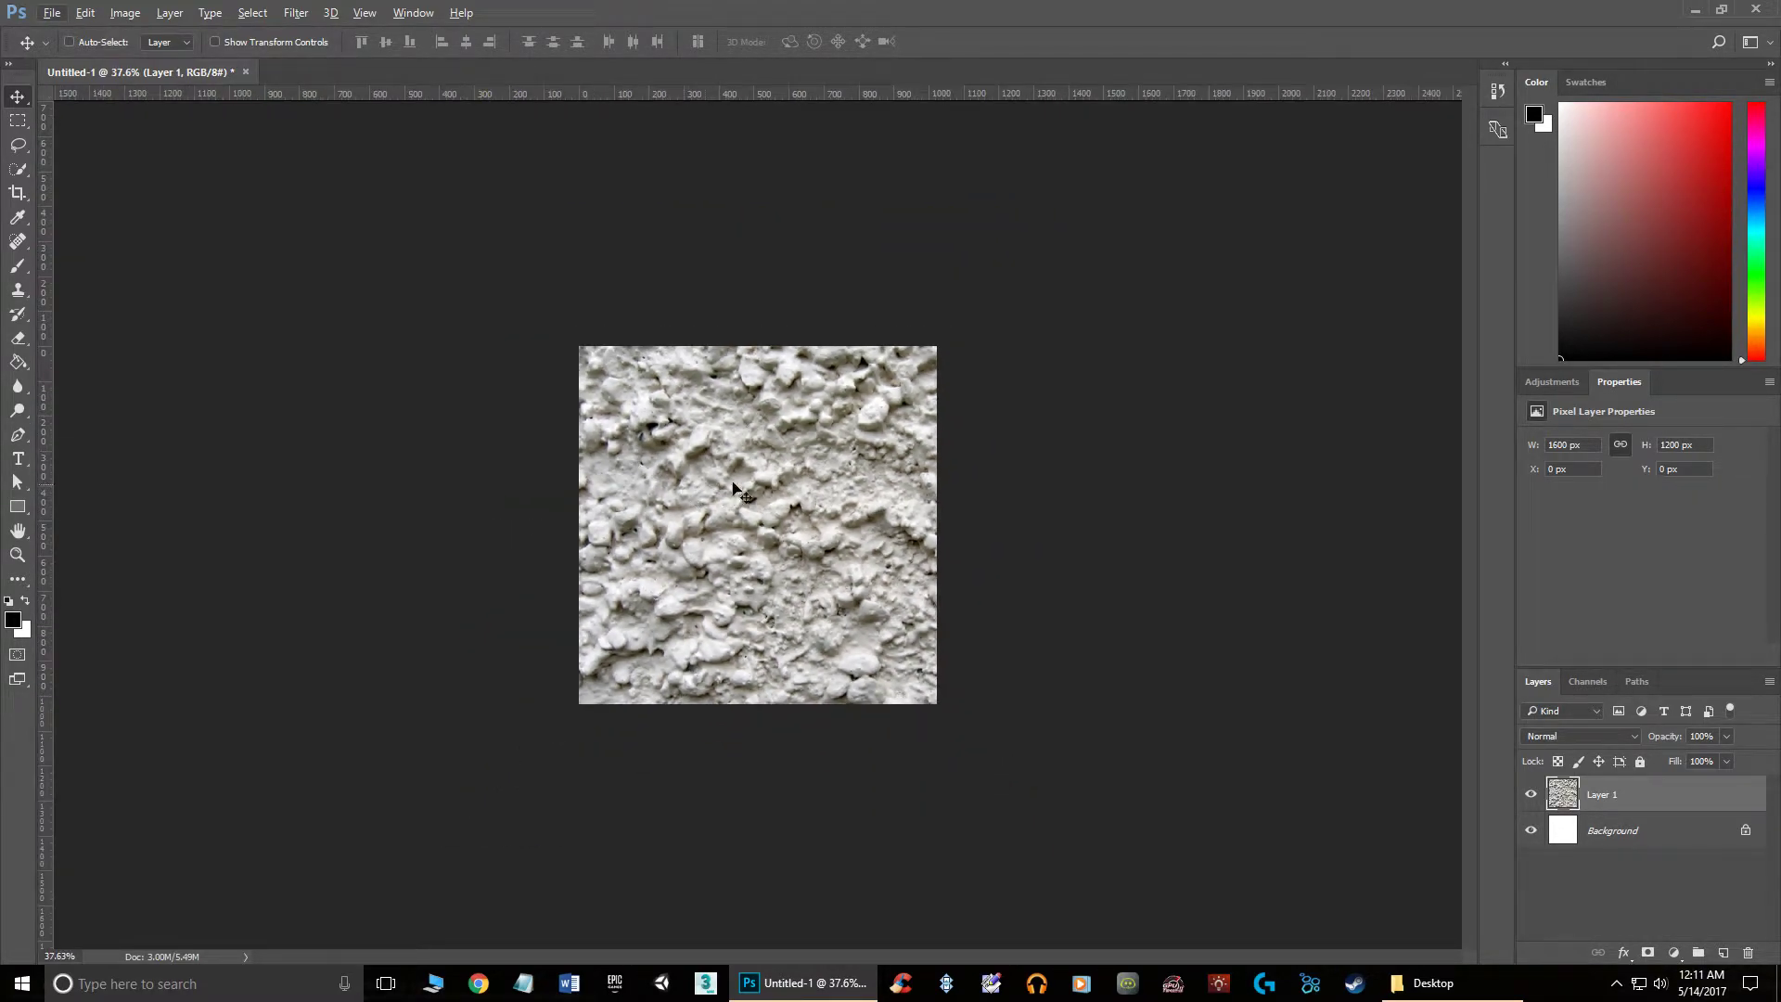
key("ctrl")
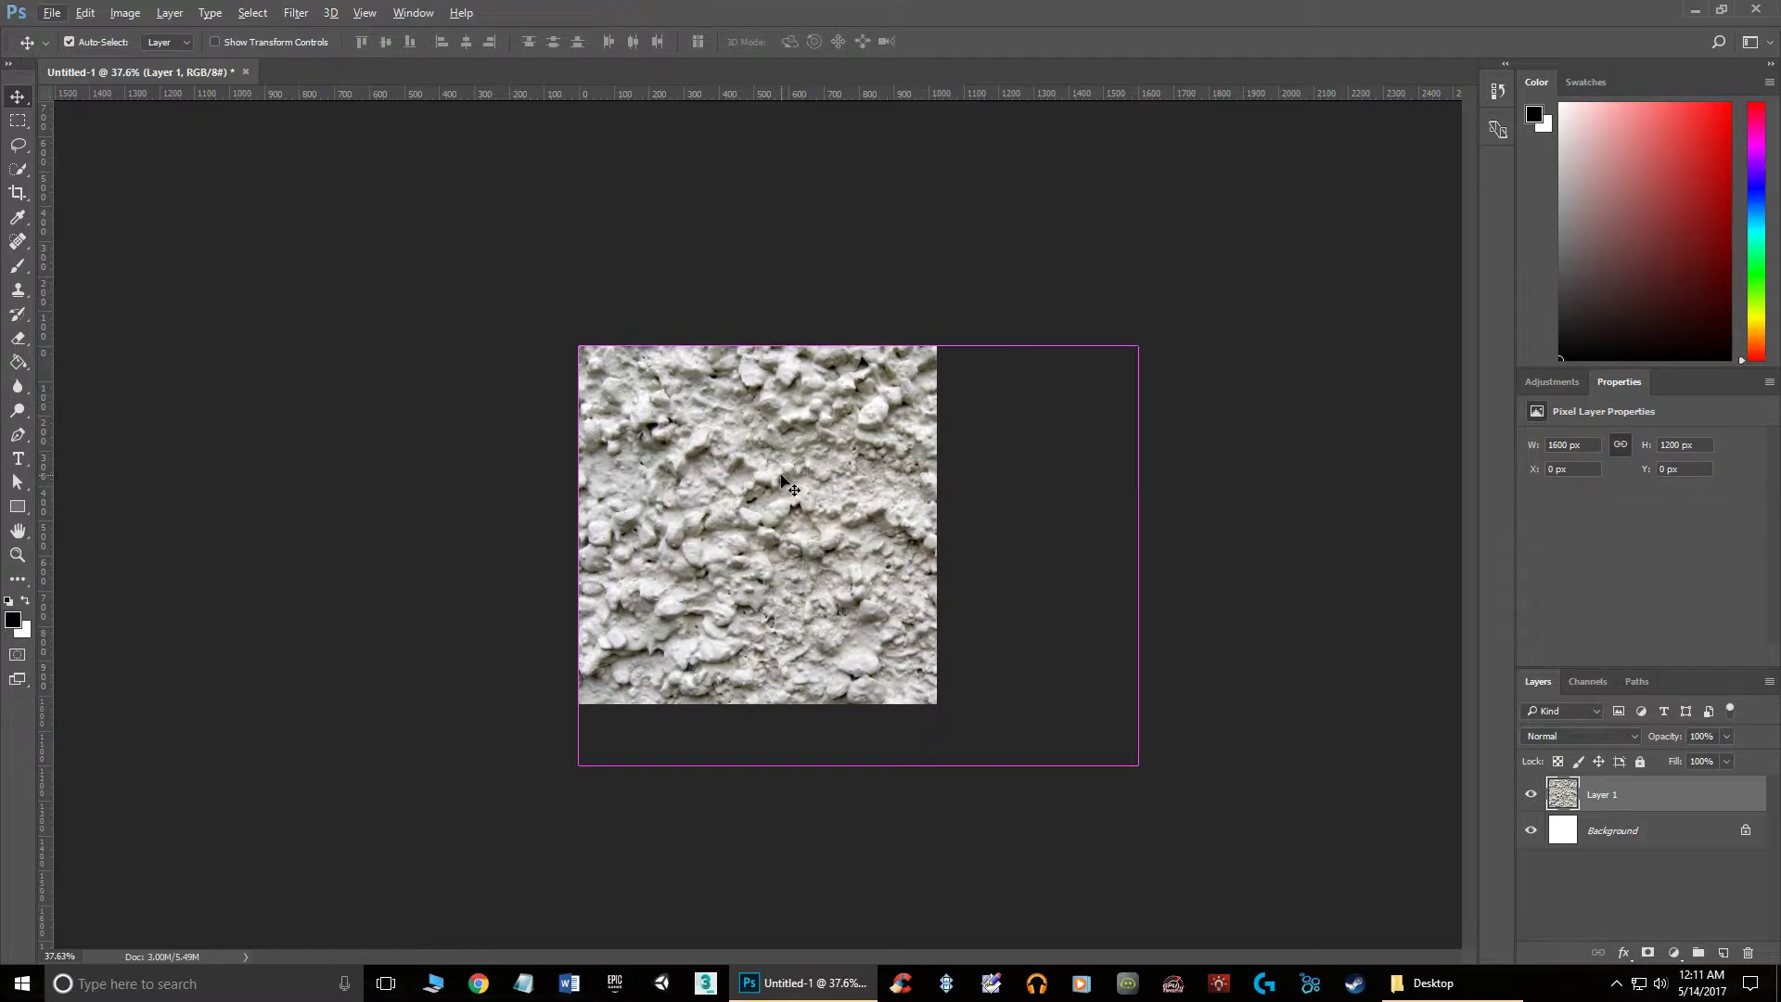
key("ctrl+t")
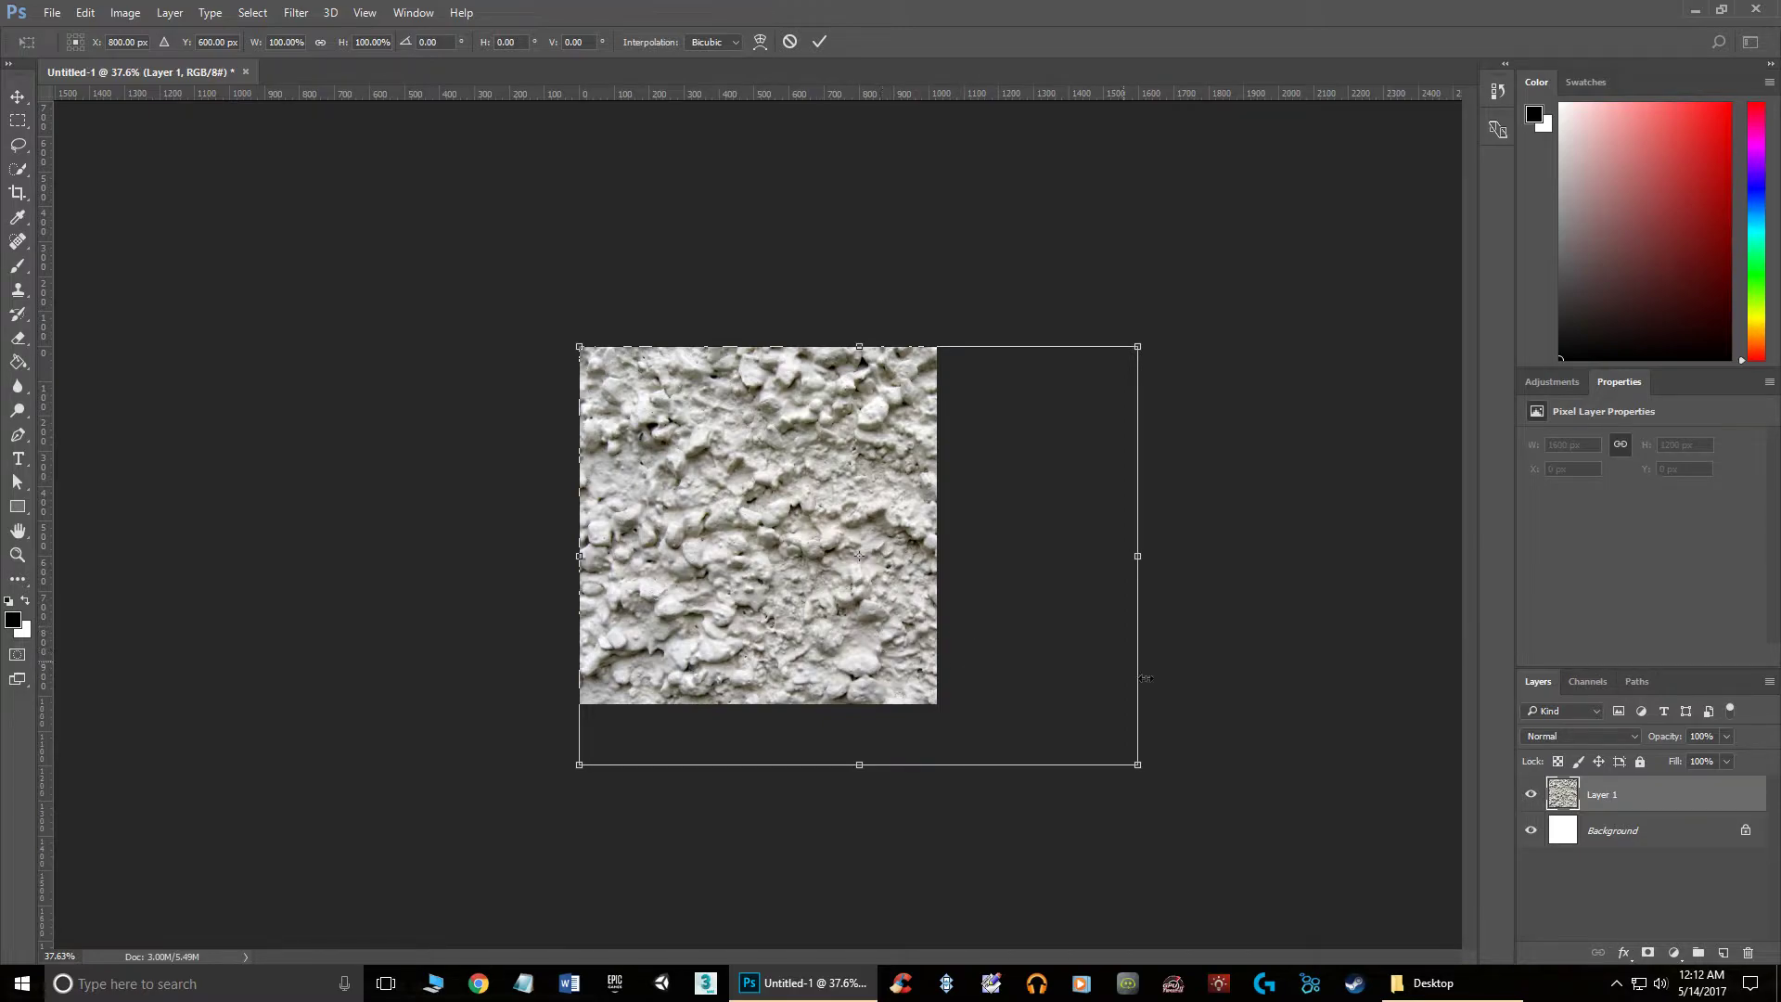
left_click_drag(1137, 764, 938, 705)
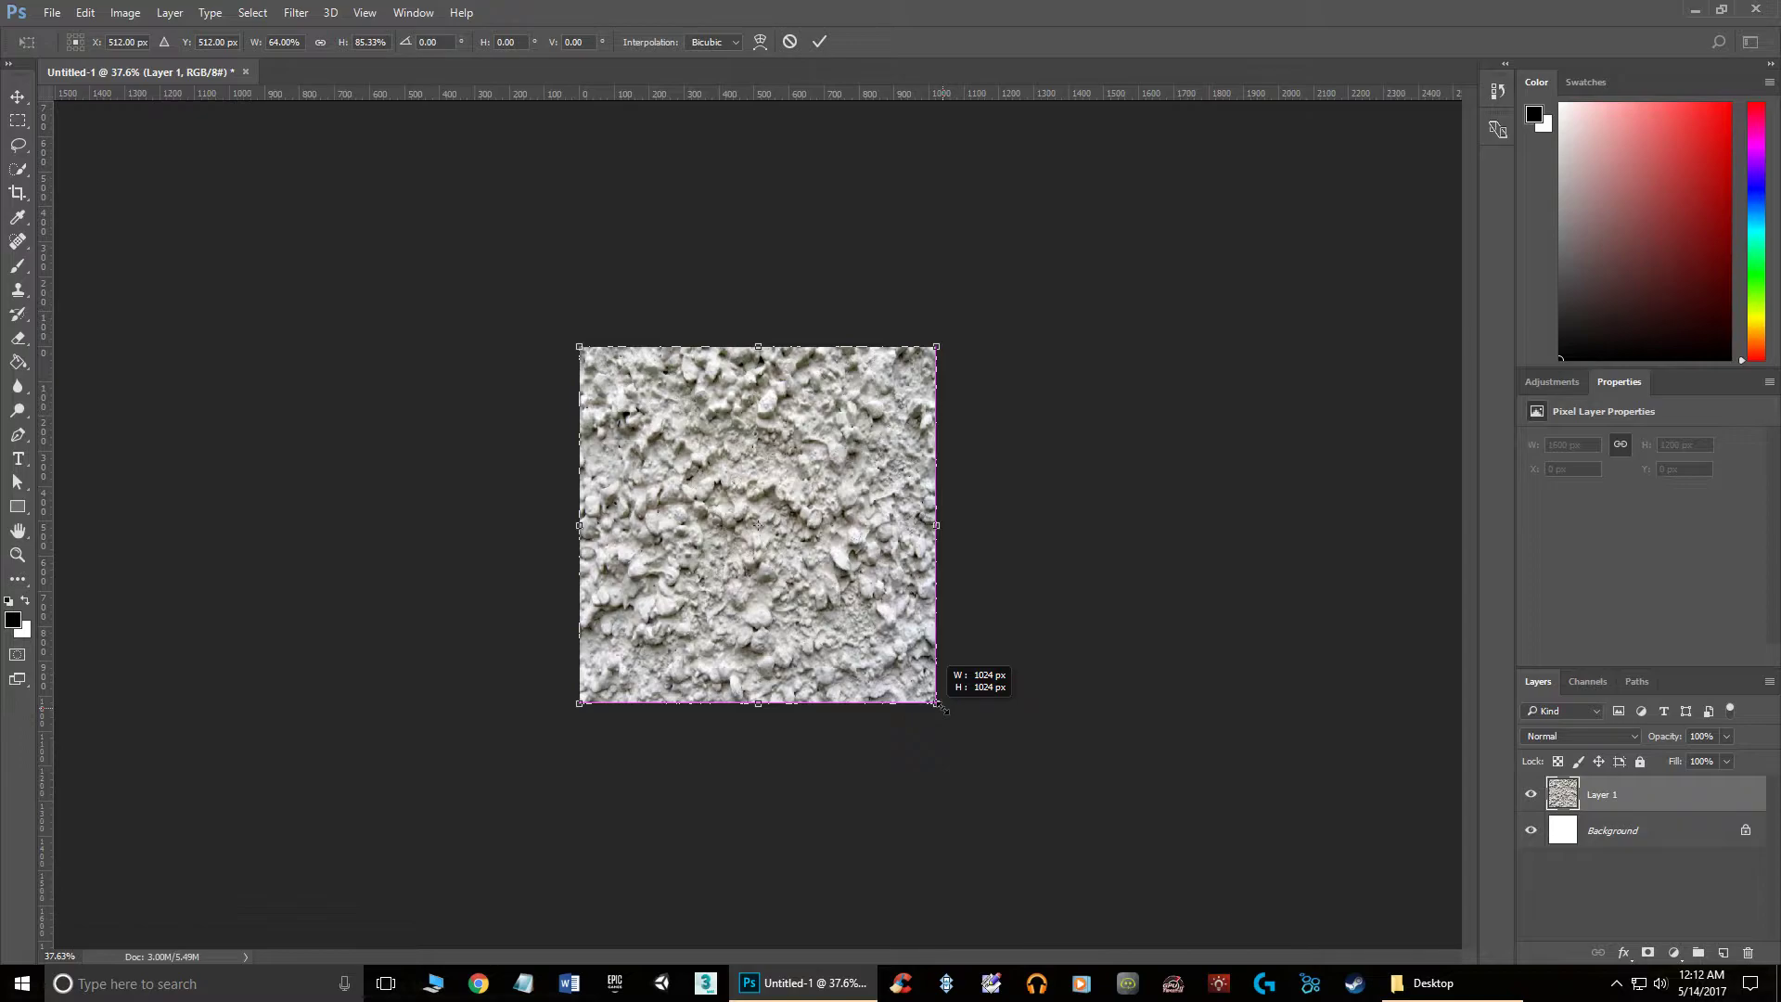
left_click_drag(939, 705, 1052, 740)
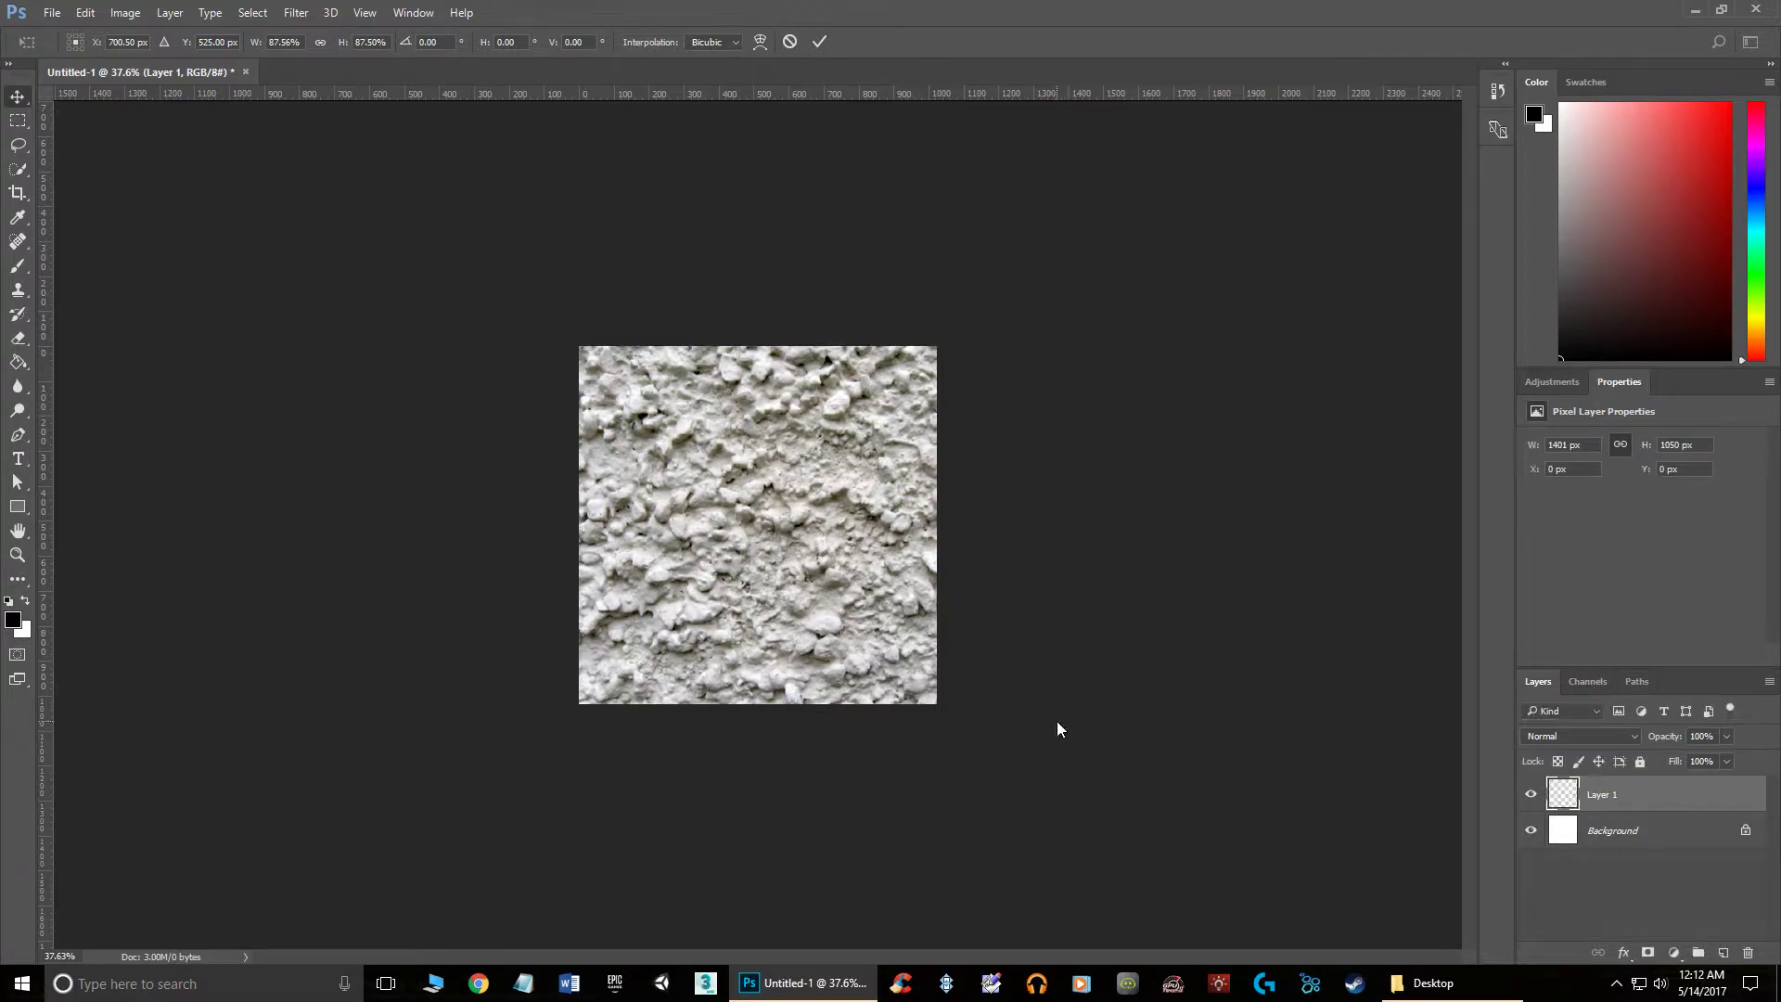
key("Return")
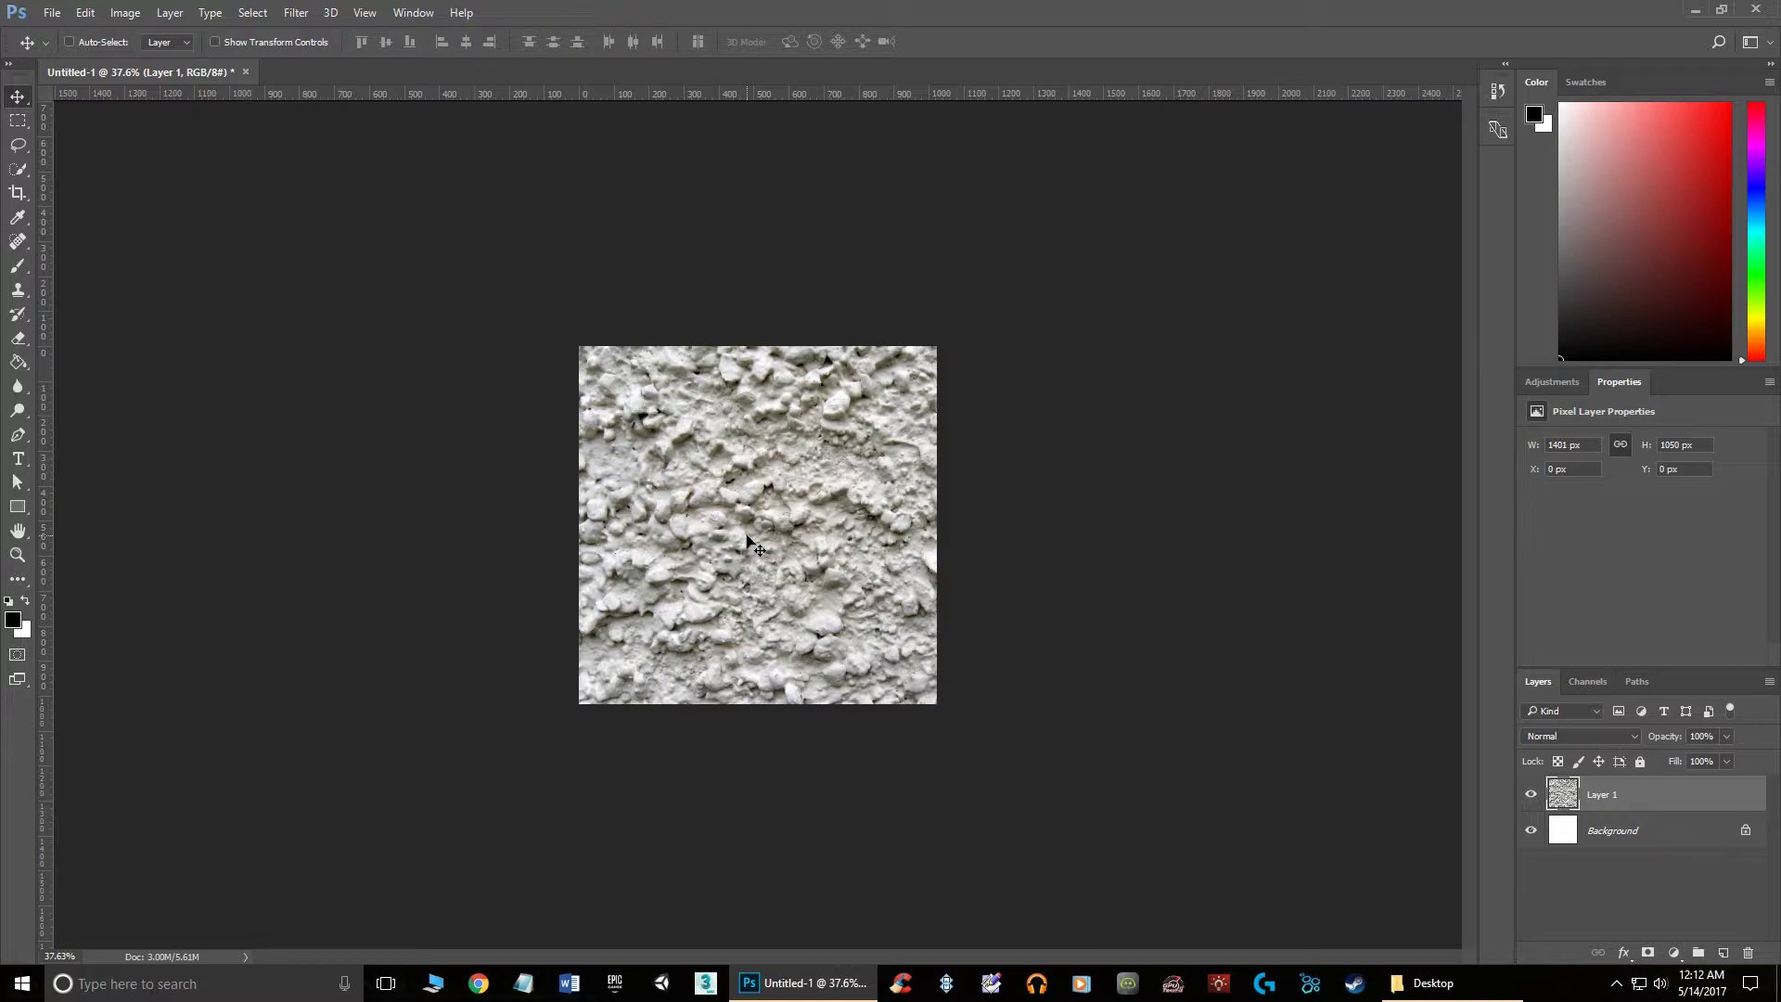
Crop the document to its 1024 × 1024 px canvas with Delete Cropped Pixels enabled, and check Layer 1's bounds with Free Transform.
scroll(812, 461, "up", 3)
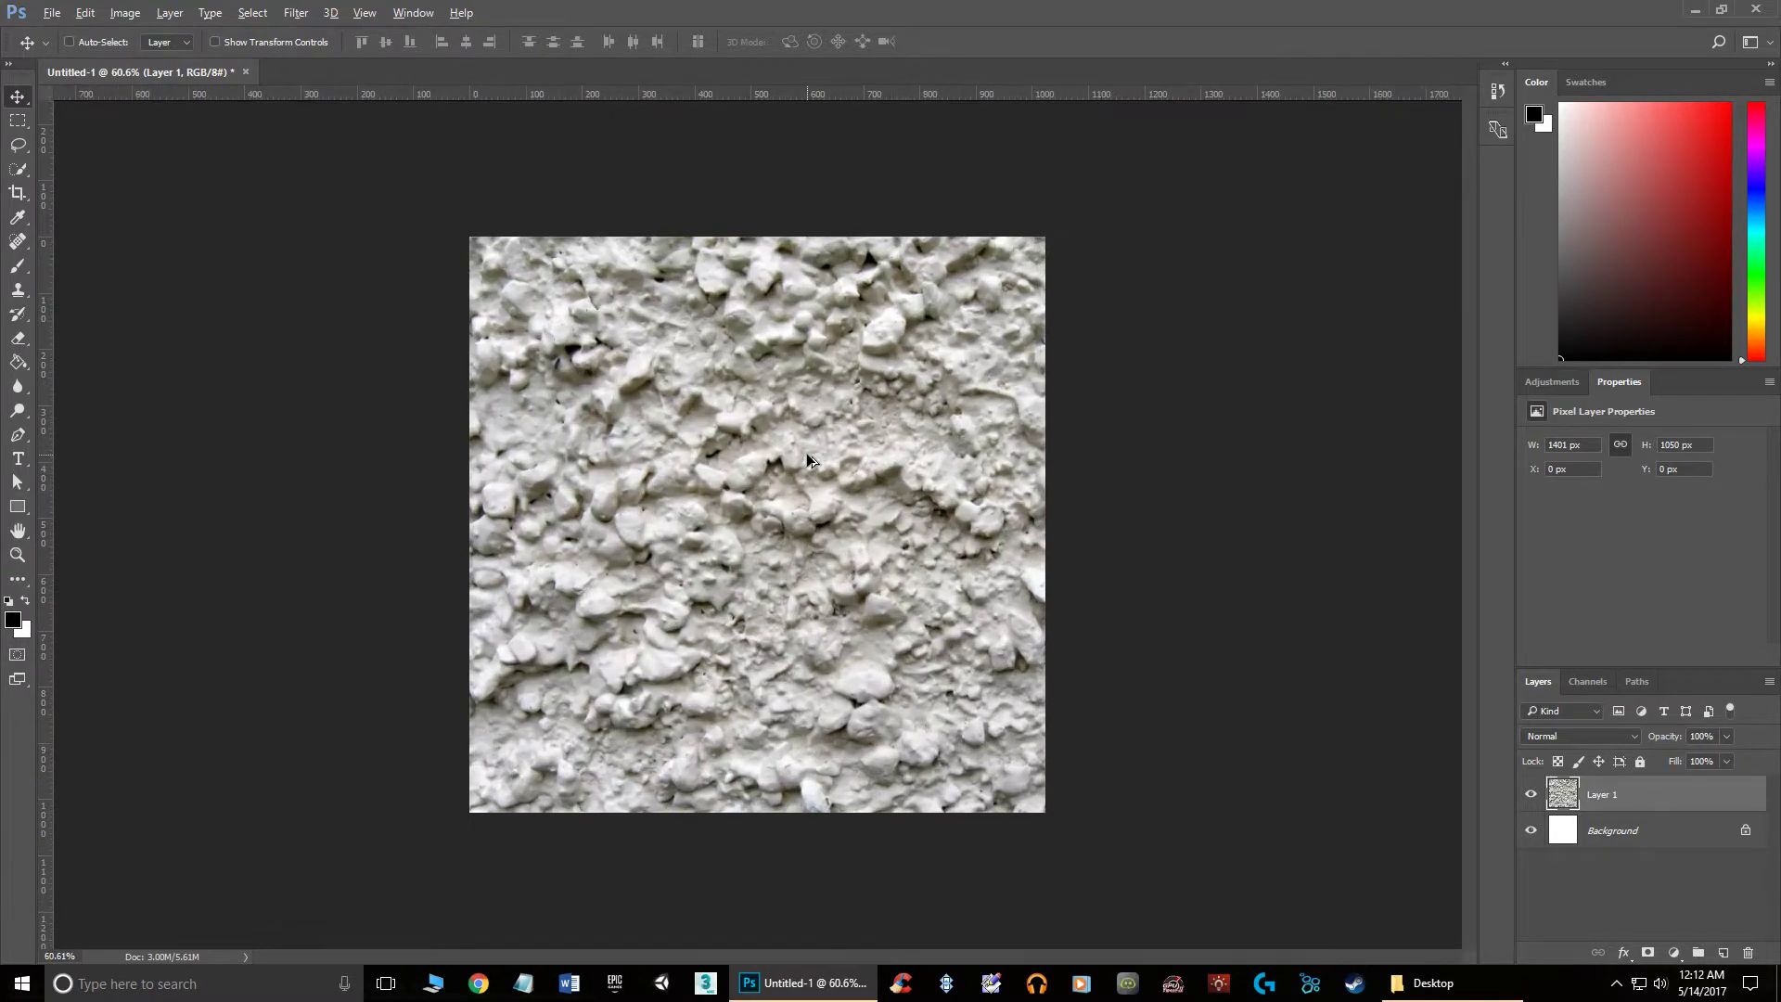
scroll(812, 461, "up", 1)
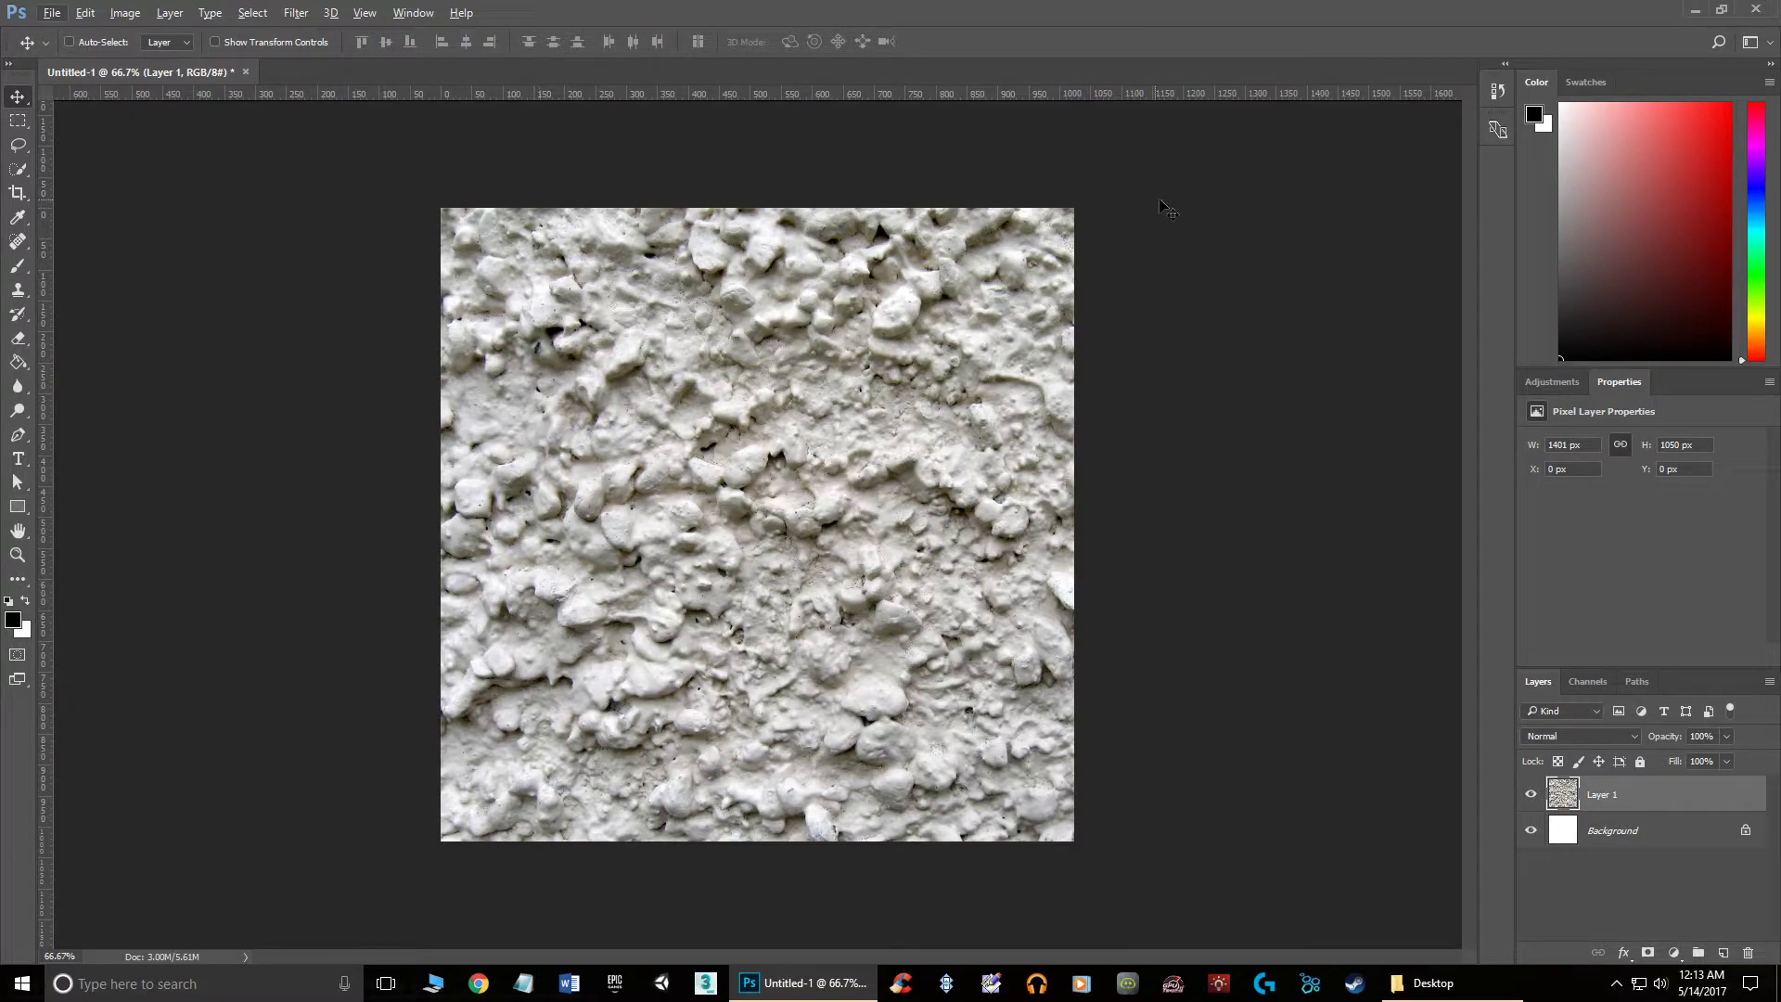
left_click(17, 195)
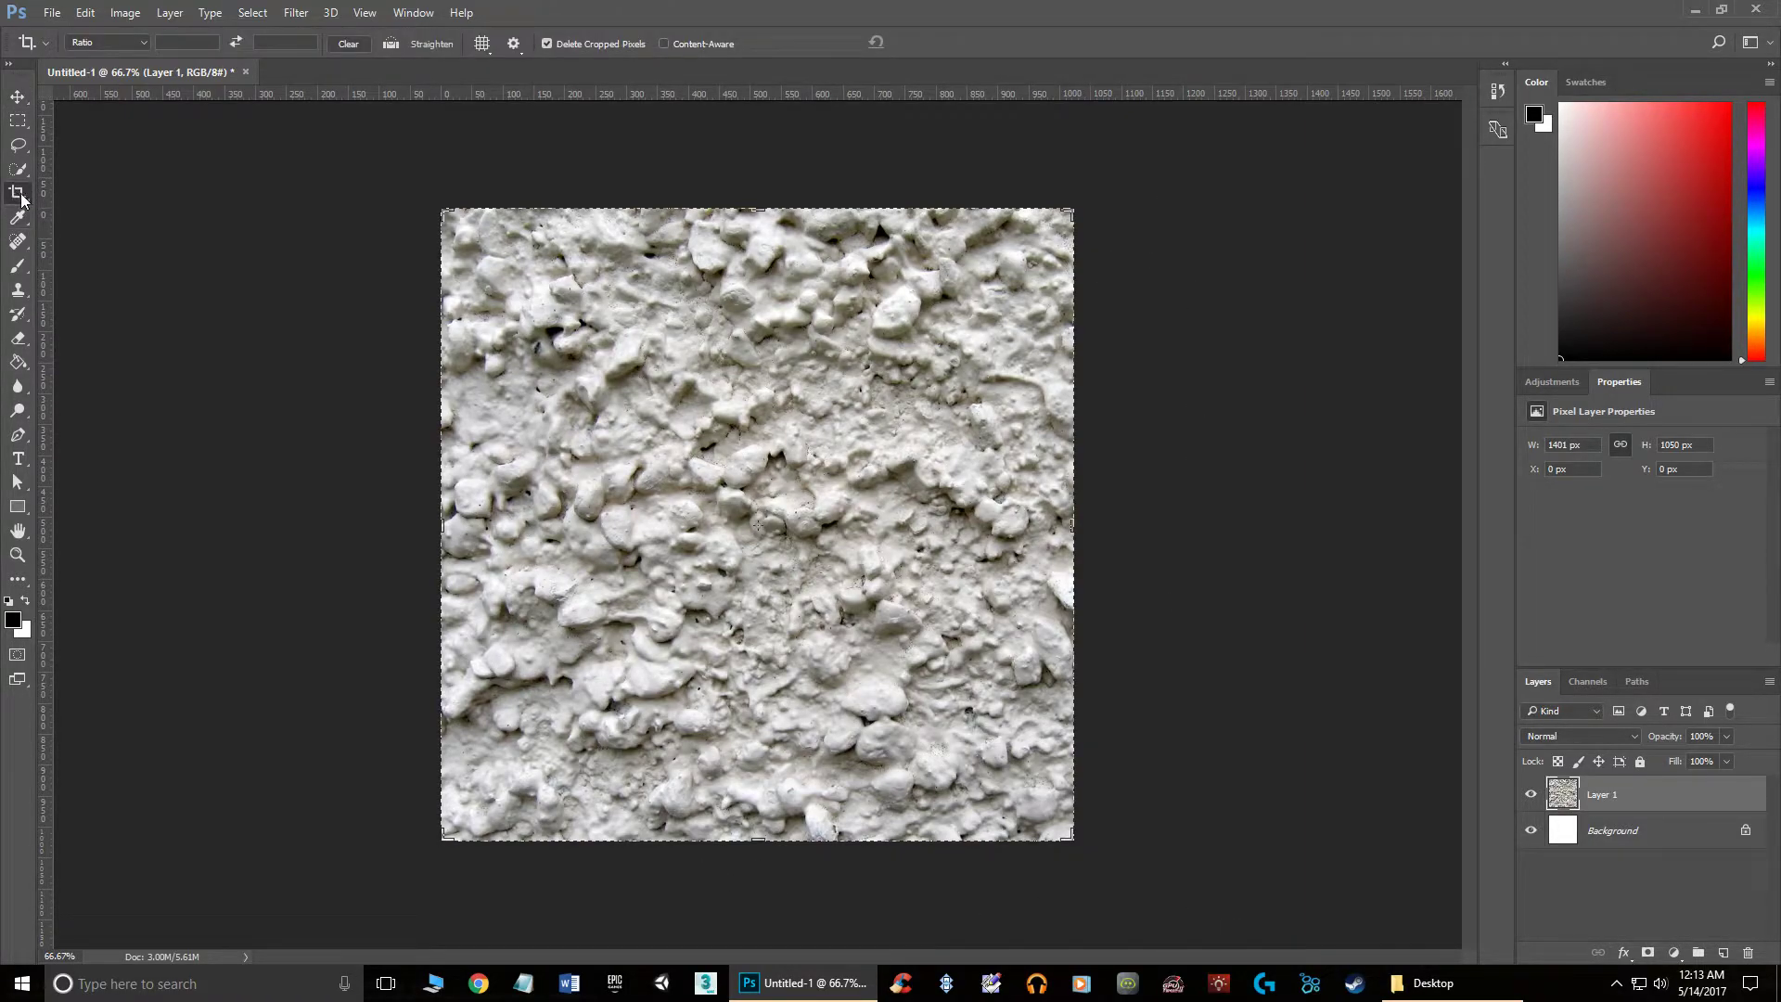
left_click(793, 492)
key("Return")
key("ctrl")
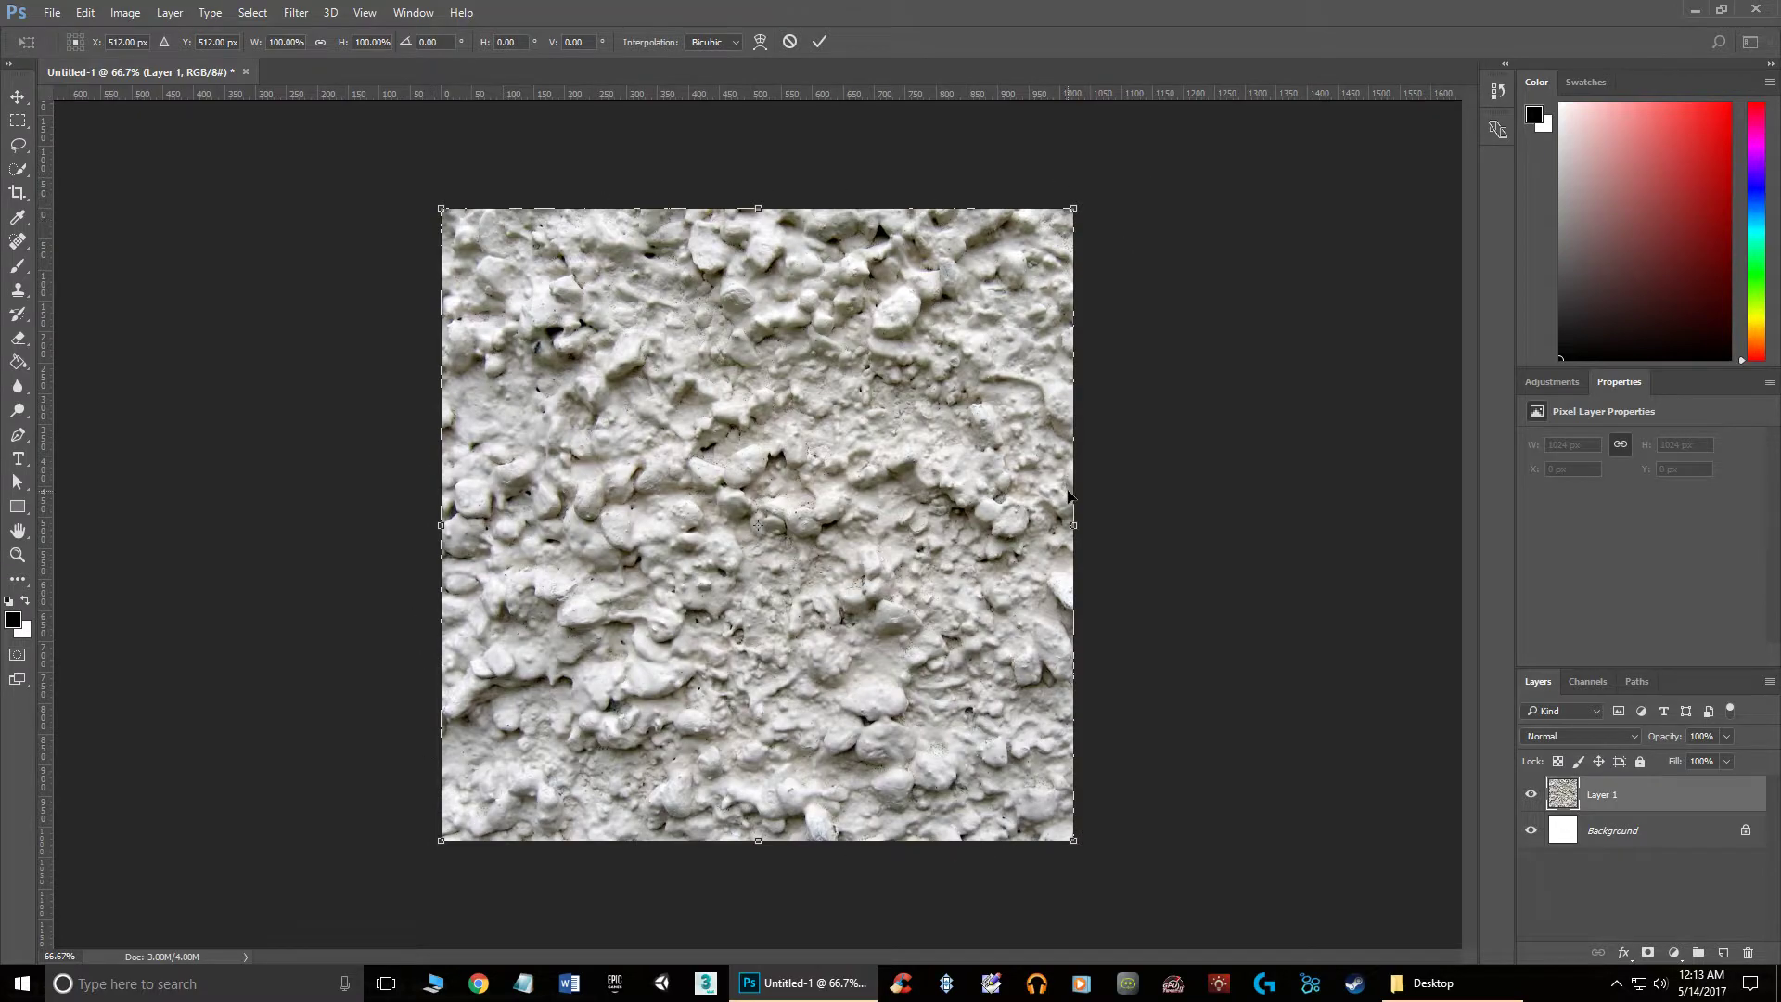
key("Return")
key("c")
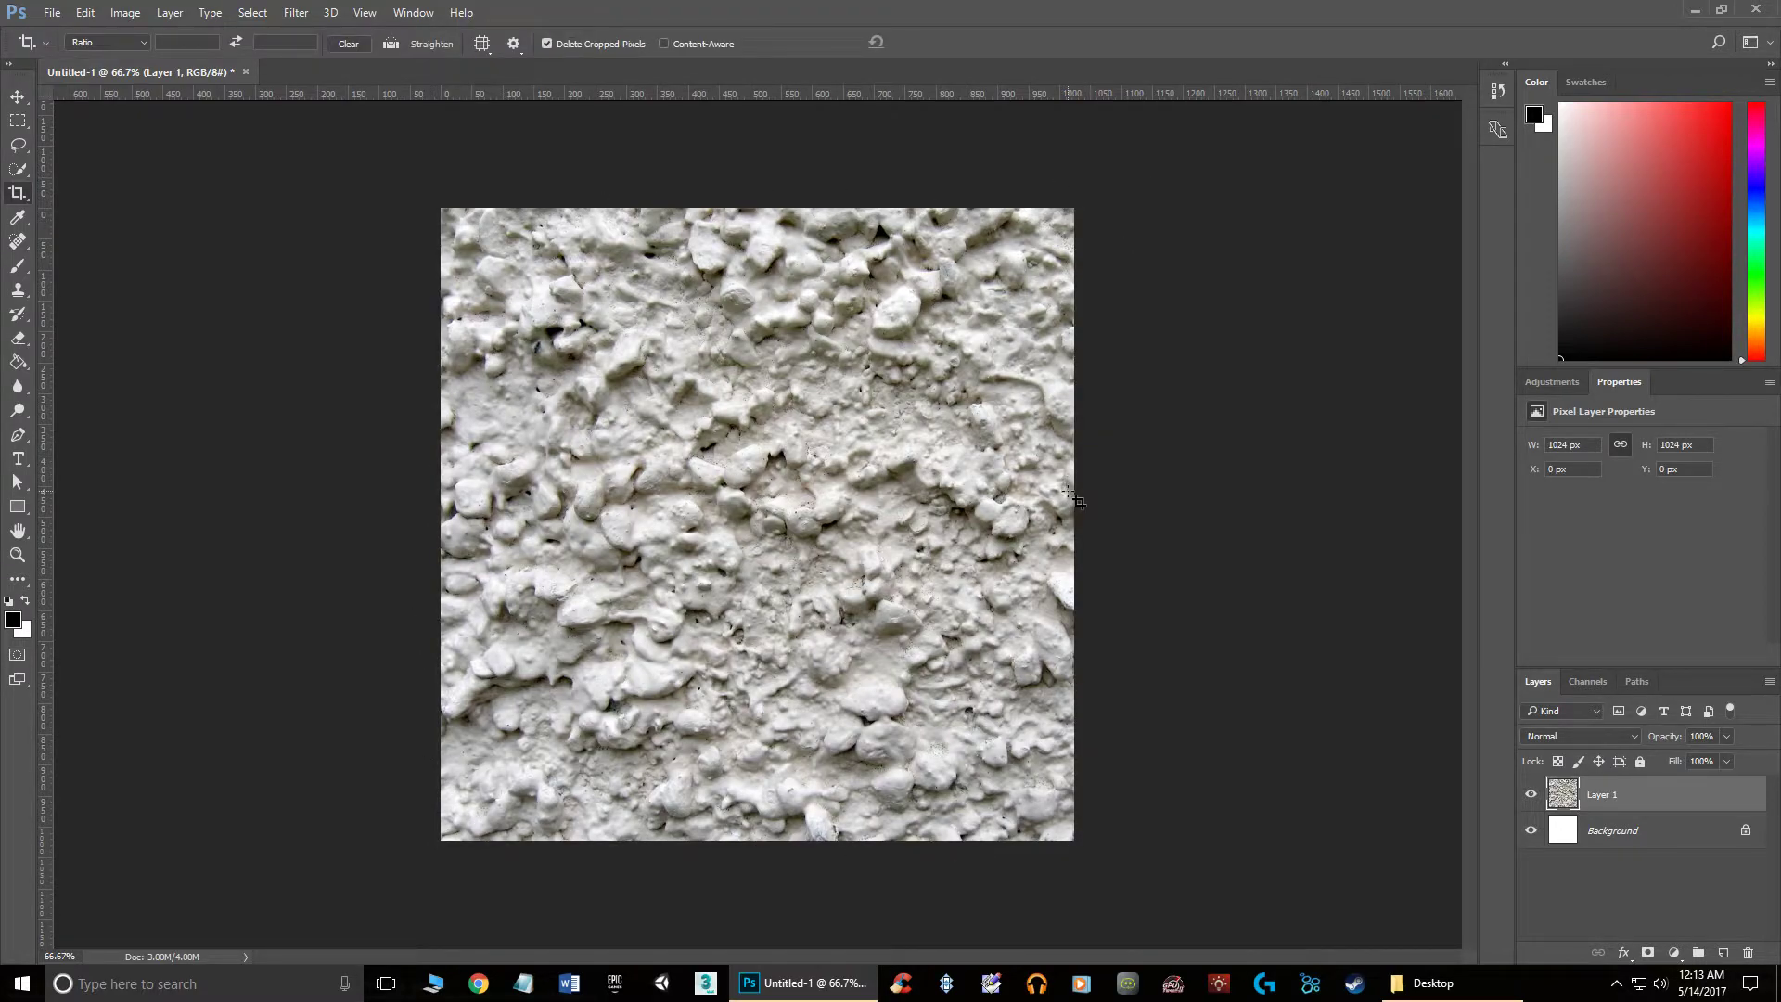
Duplicate Layer 1 twice and delete the extra Layer 1 copy 2, keeping Layer 1 copy above the original.
left_click(20, 96)
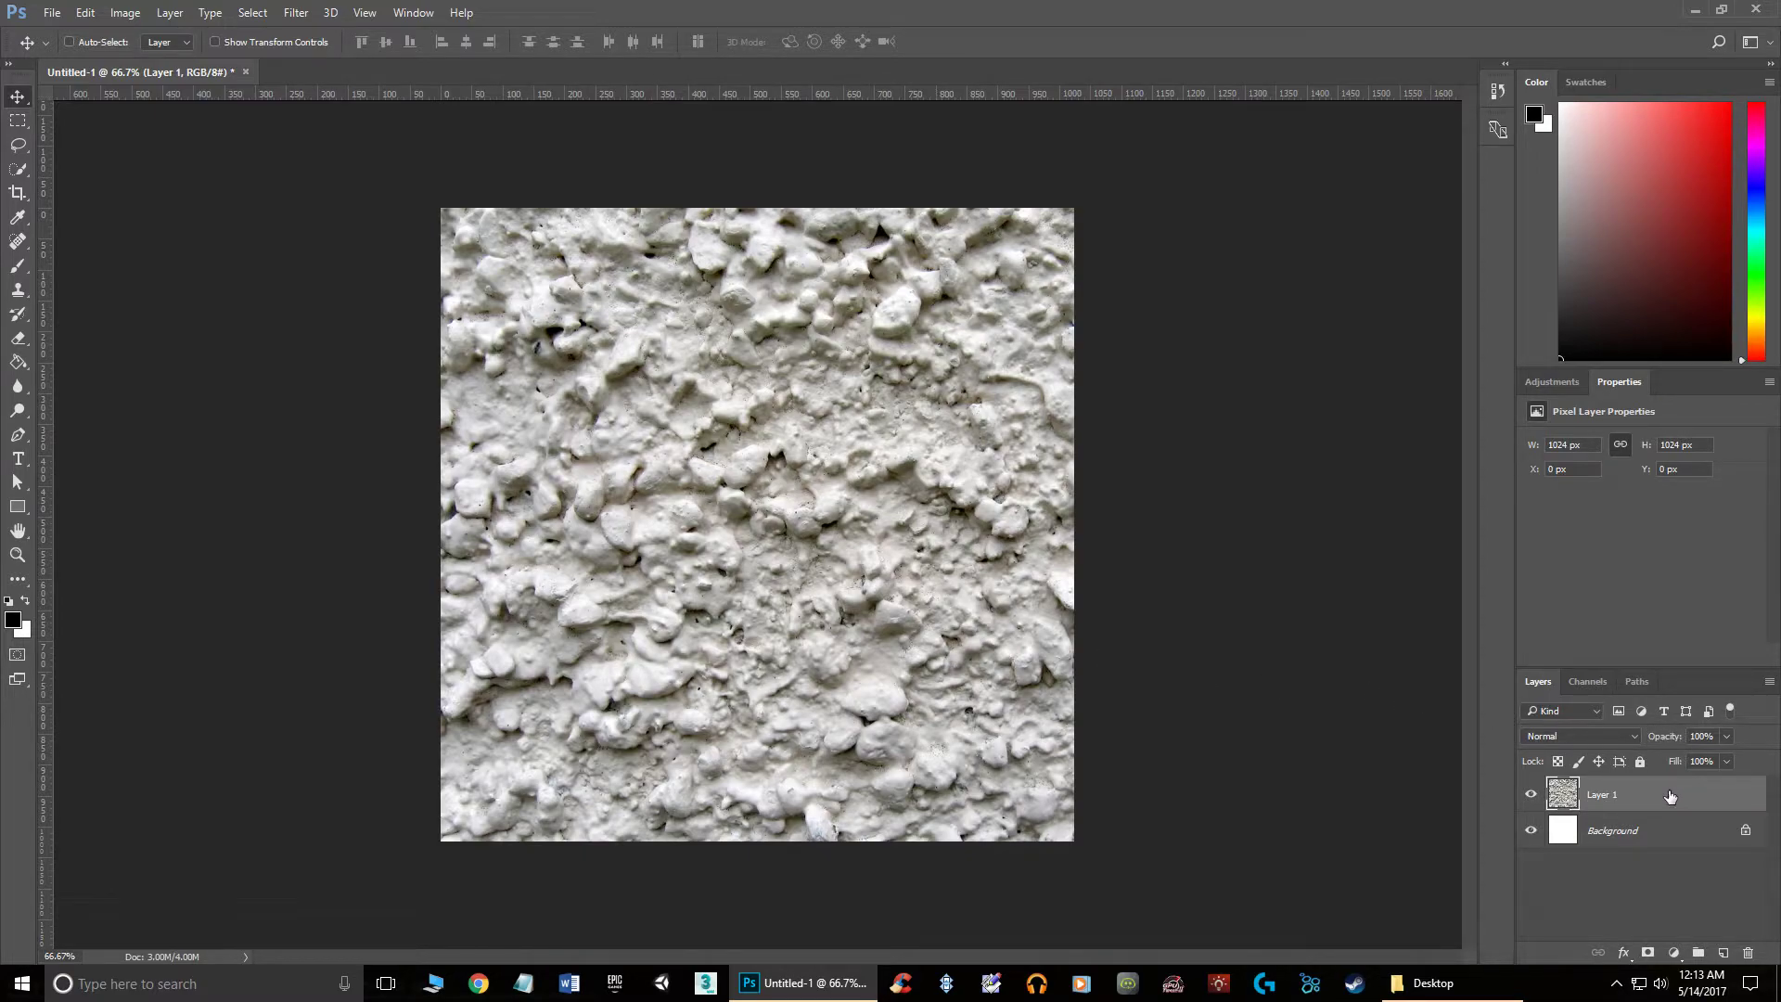
left_click_drag(1669, 796, 1725, 954)
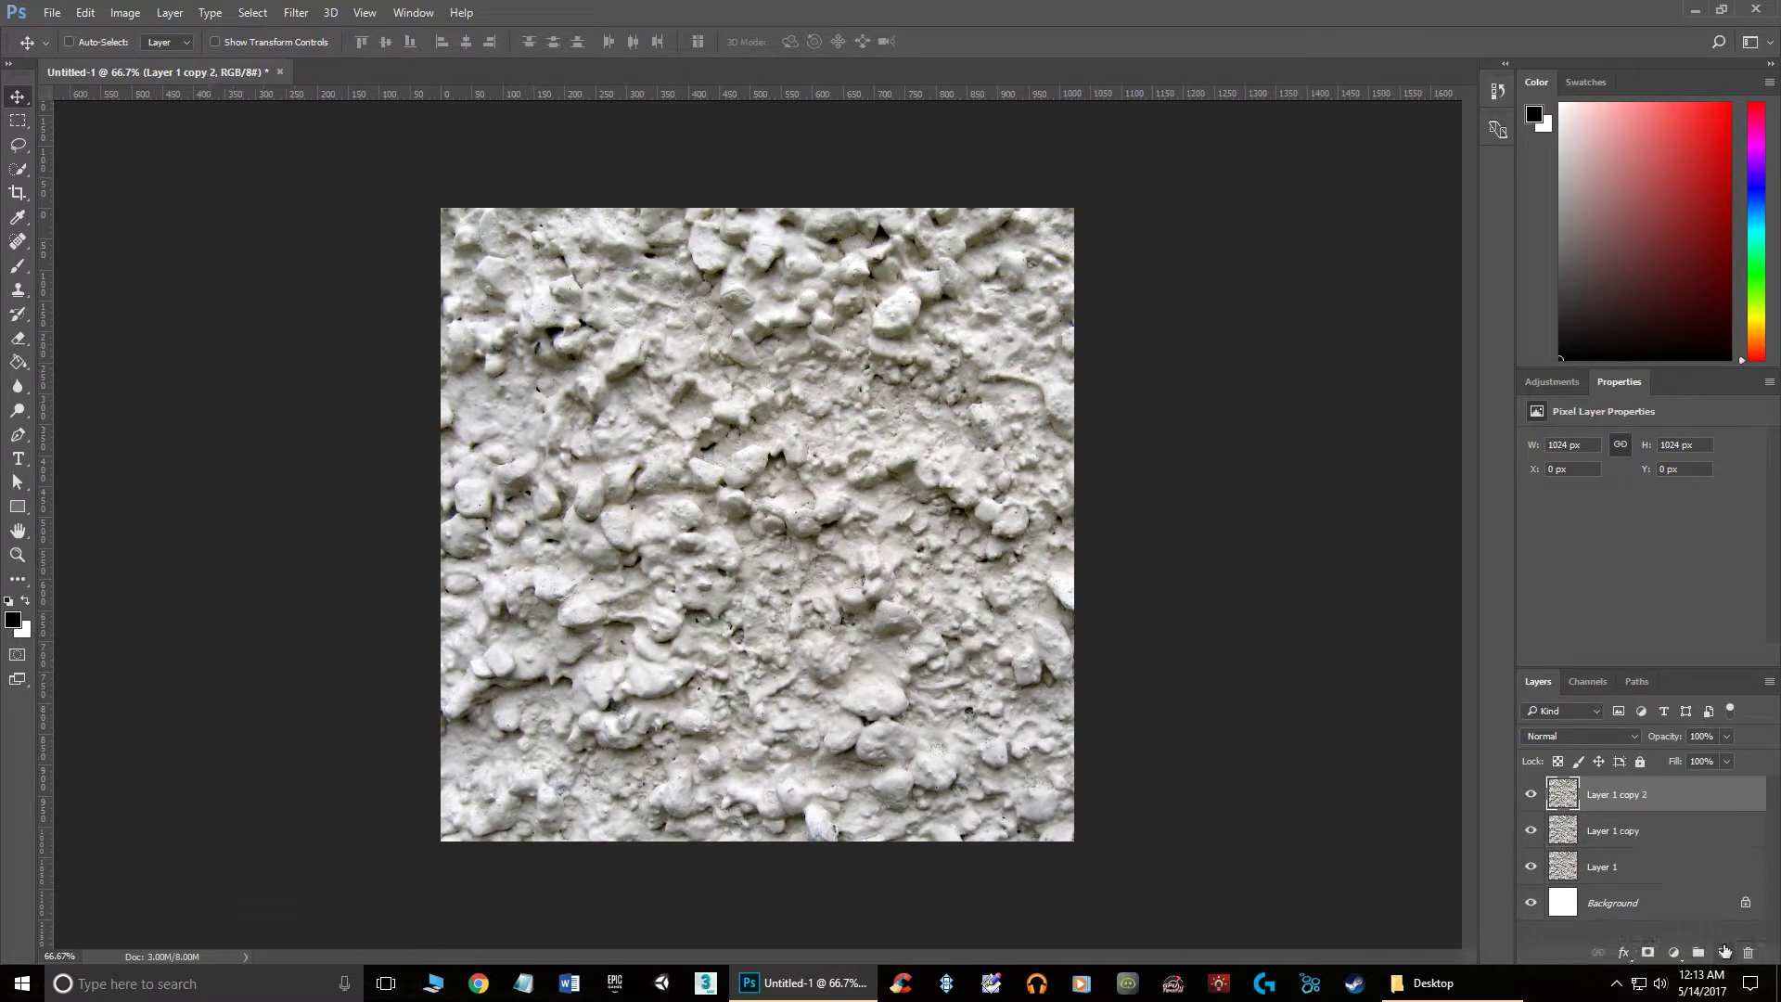
right_click(1649, 787)
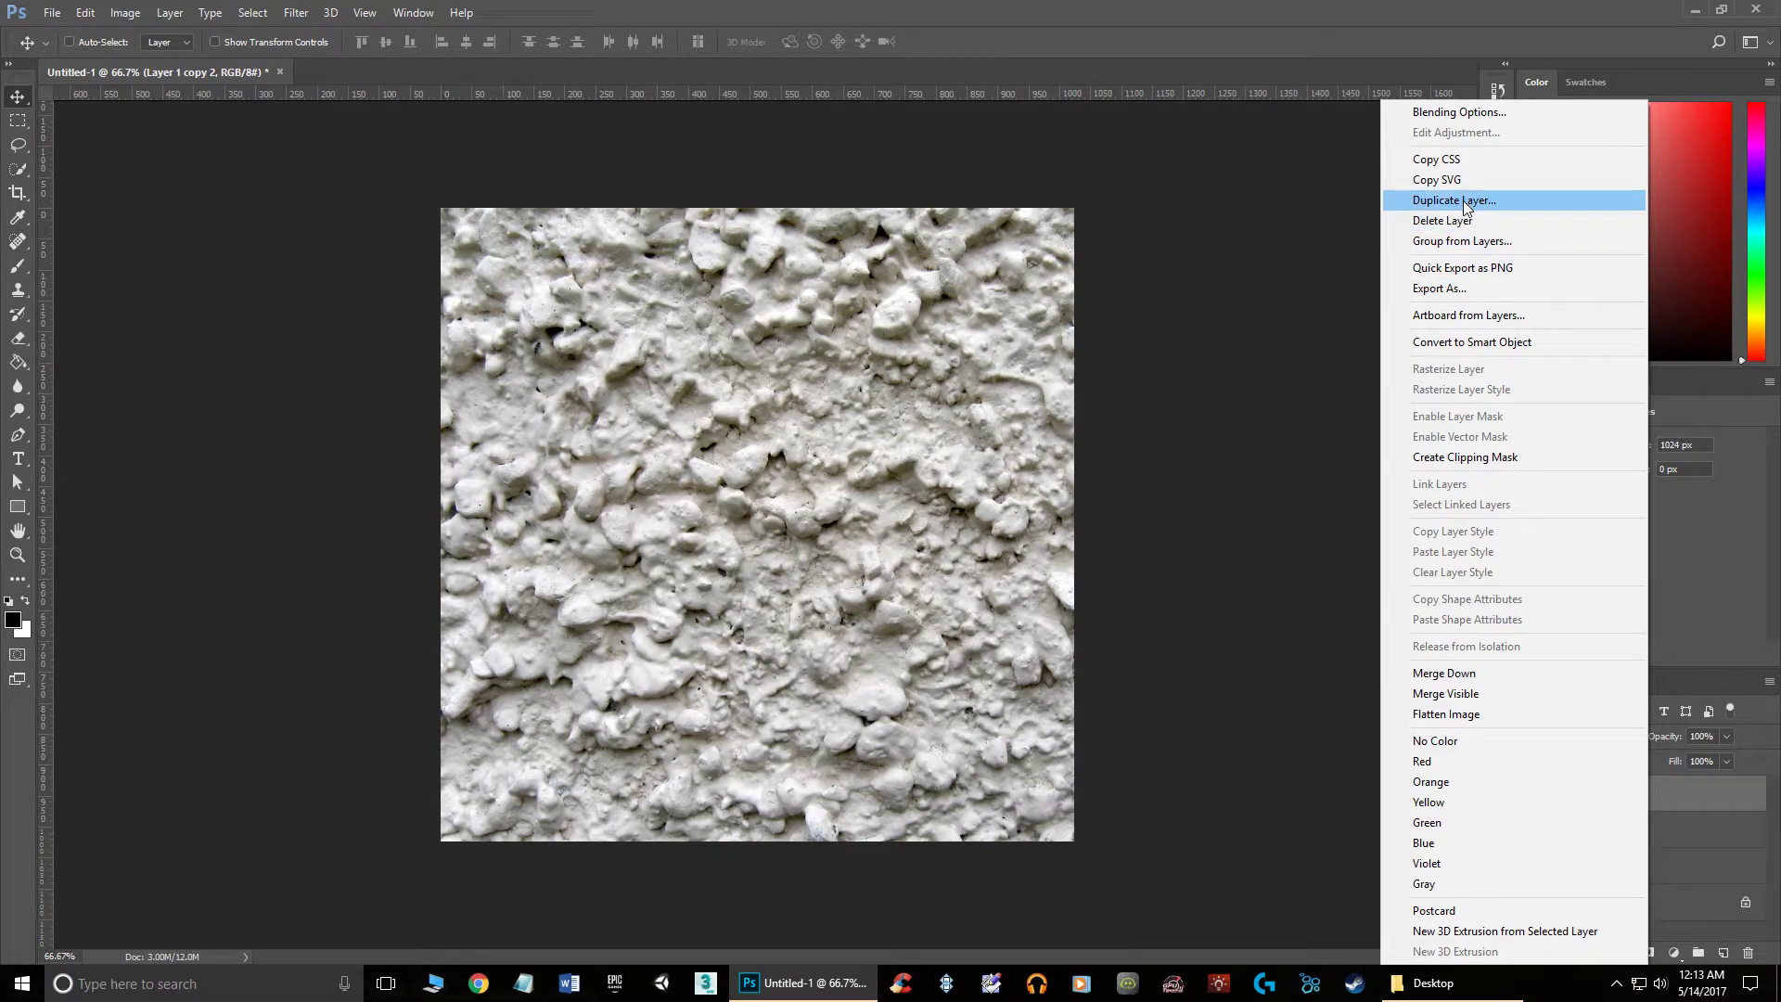
left_click(1716, 642)
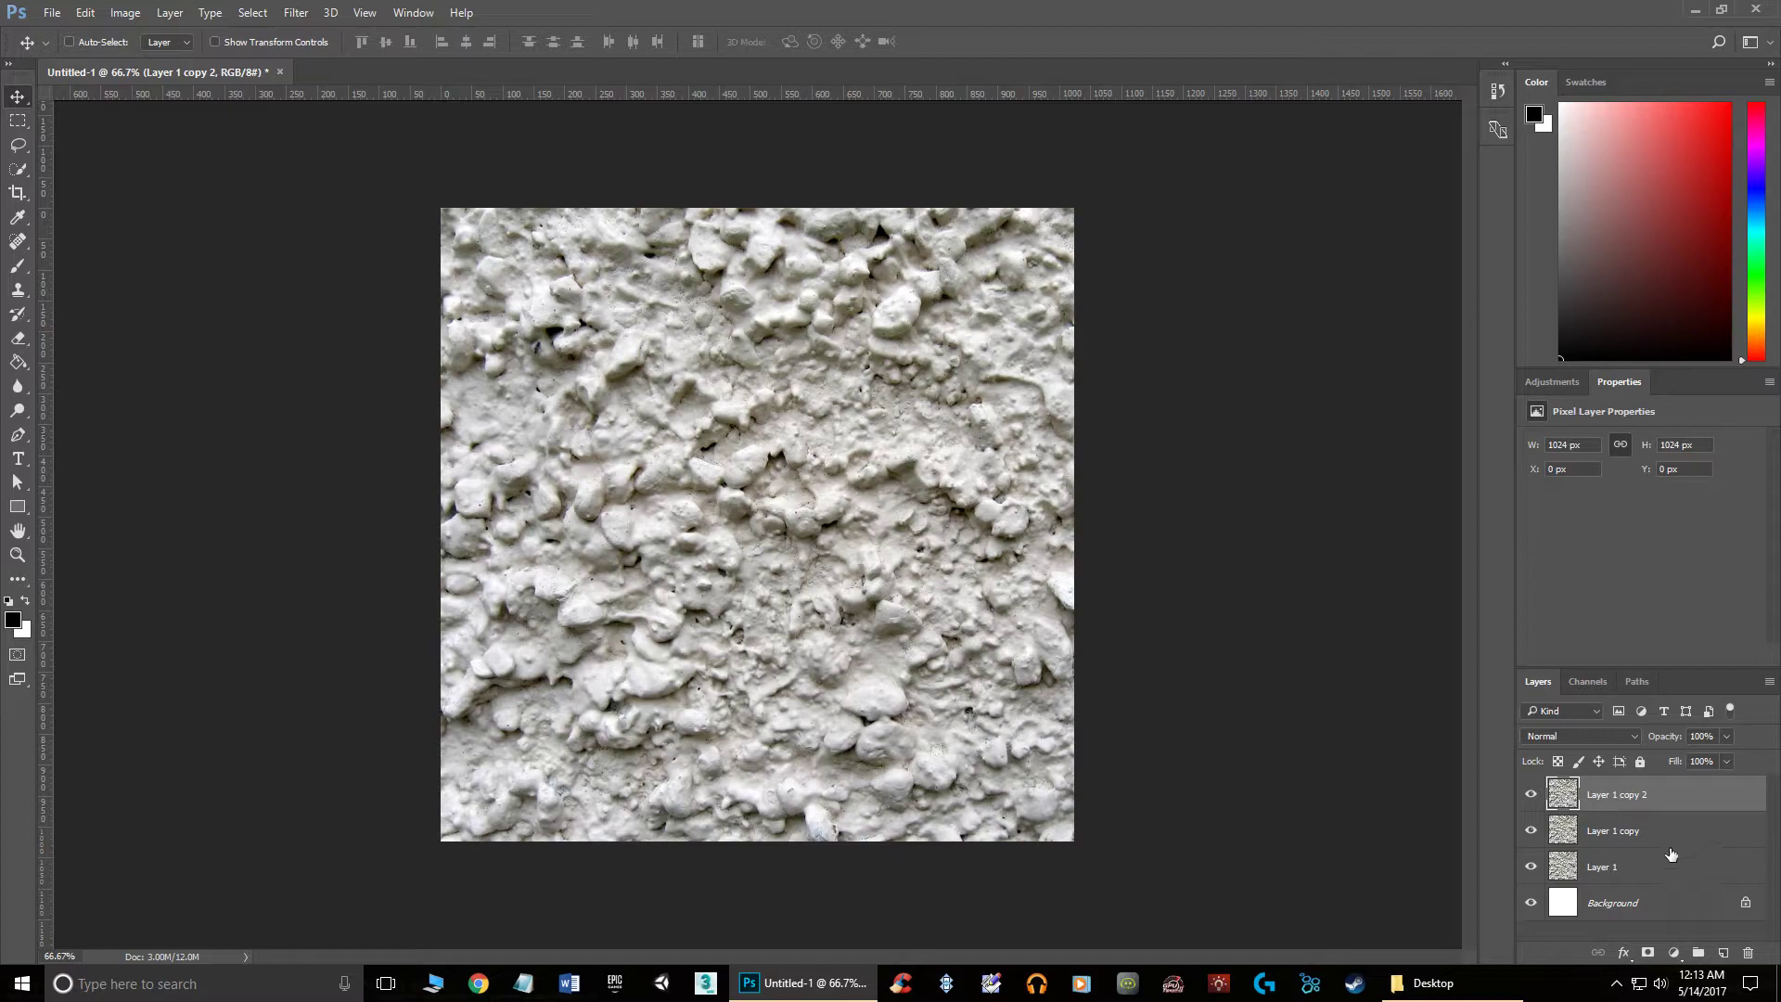
left_click_drag(1681, 796, 1748, 953)
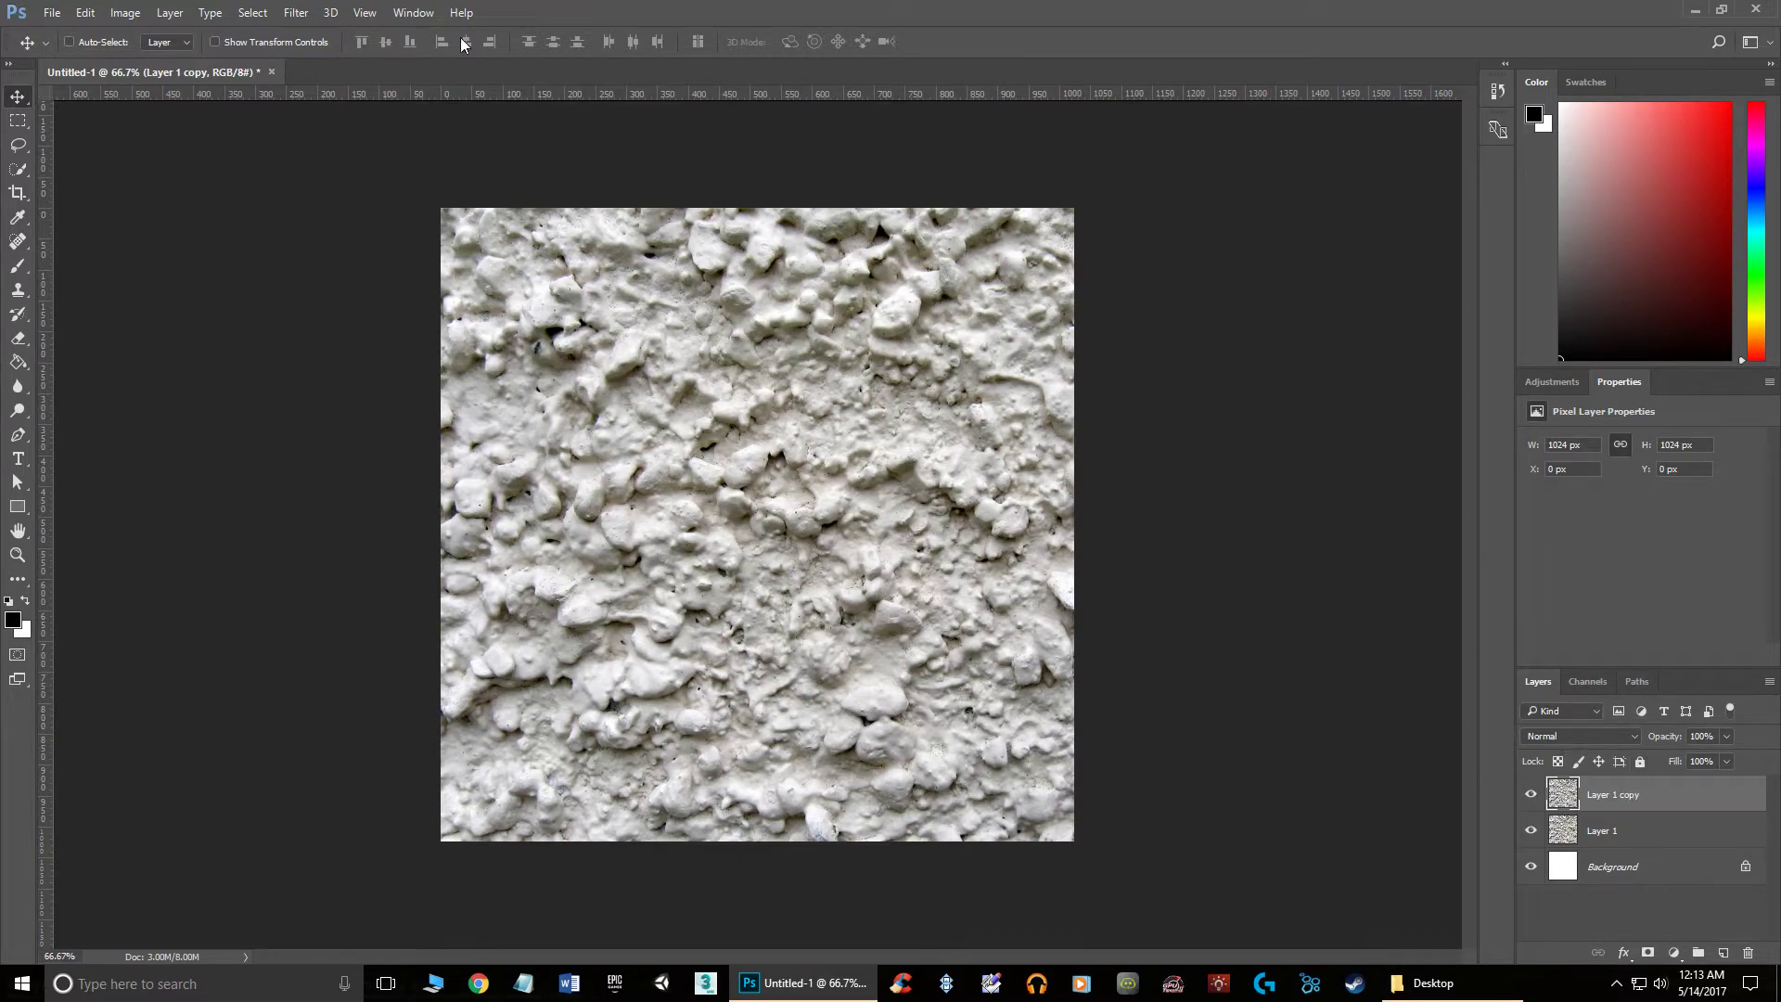
Offset Layer 1 copy by +512 pixels right and +512 pixels down with undefined areas set to Wrap Around.
left_click(298, 16)
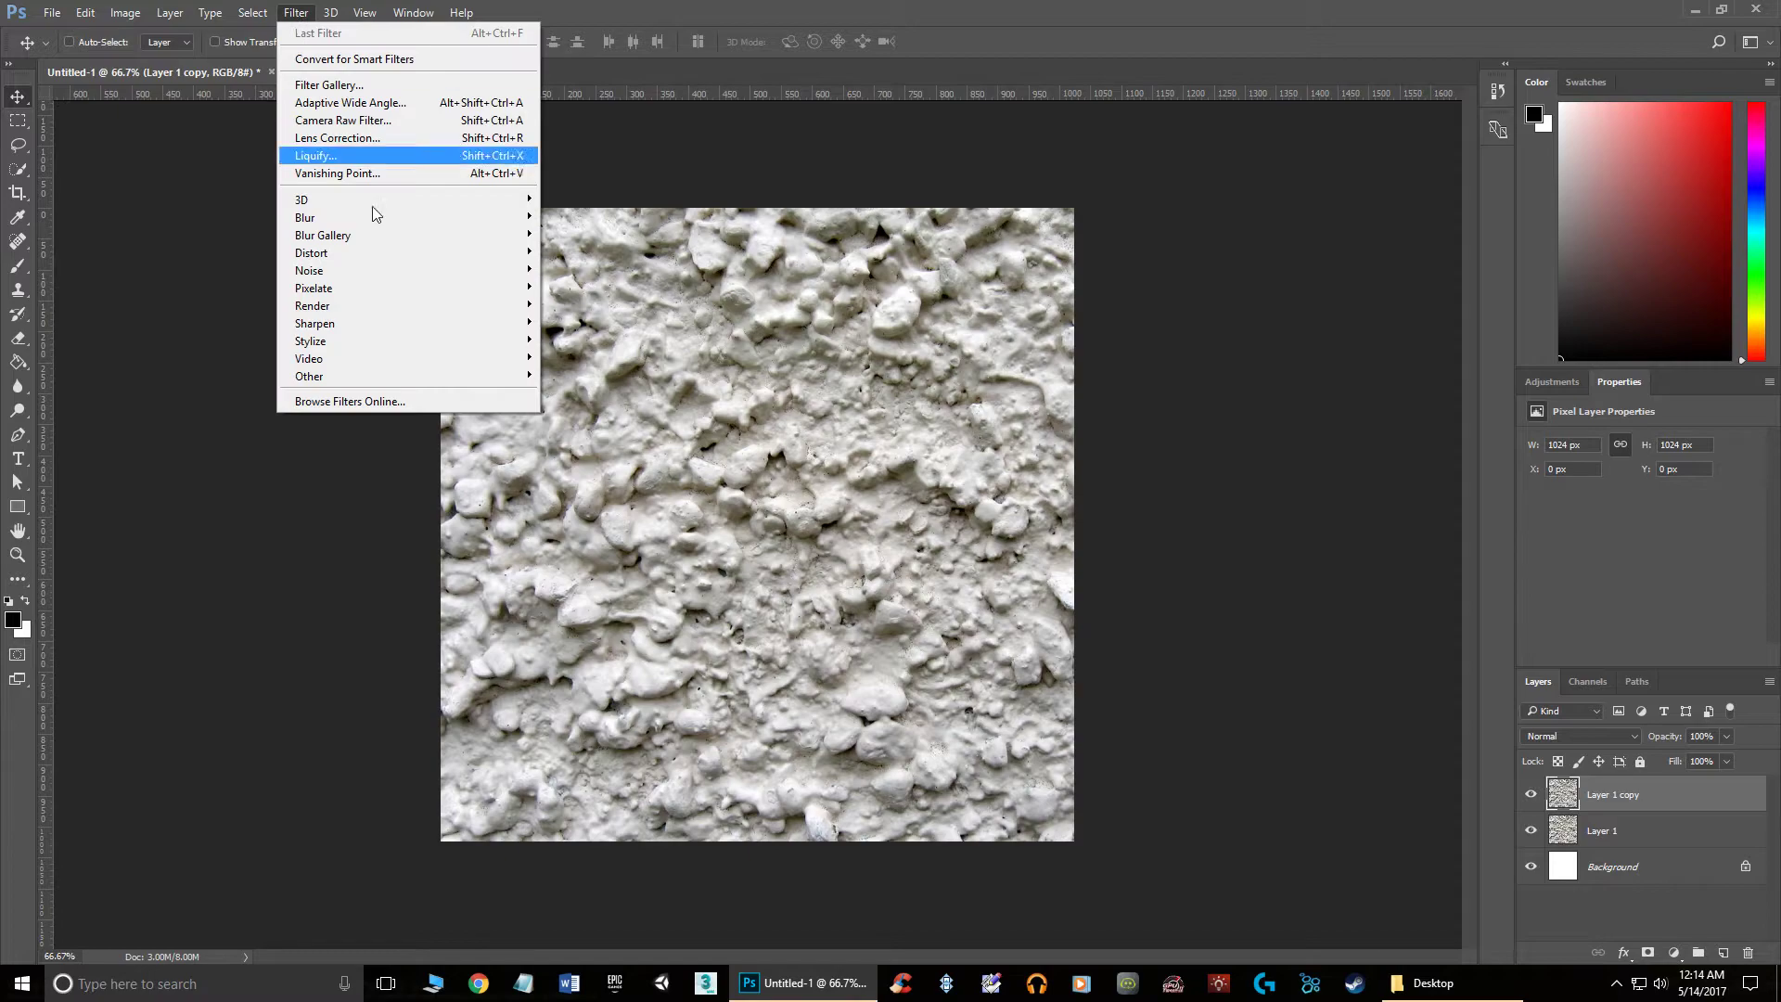
mouse_move(397, 377)
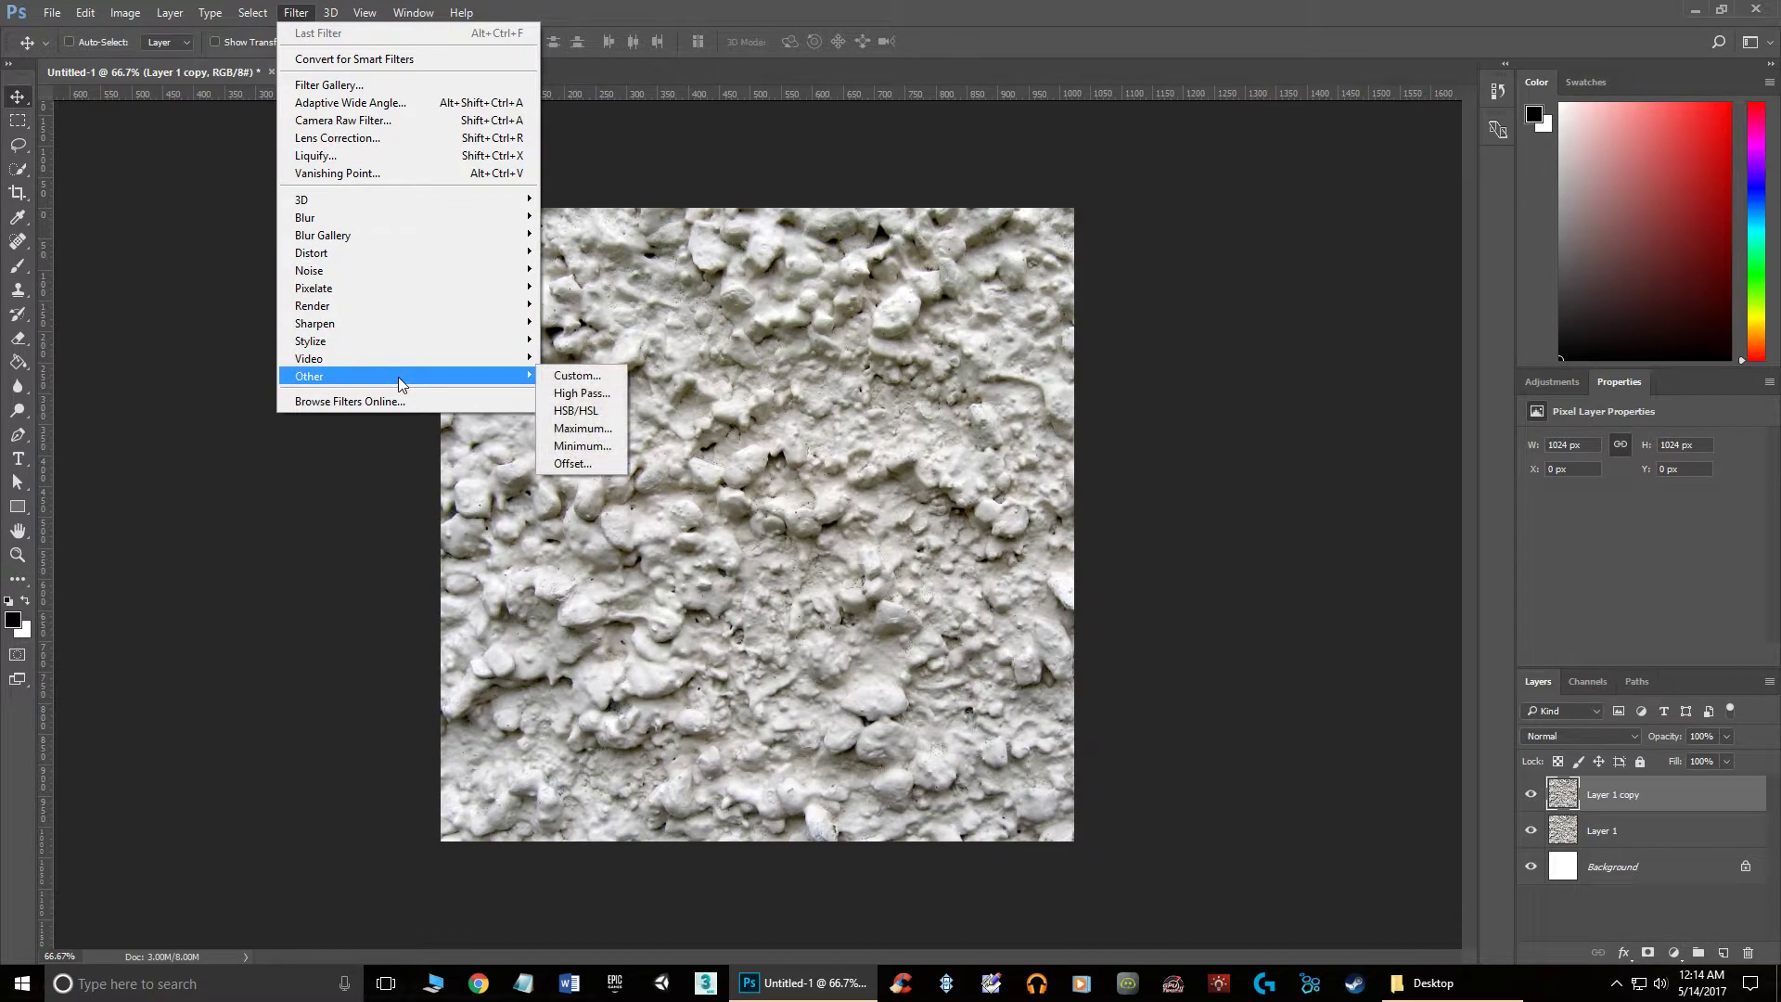
left_click(570, 463)
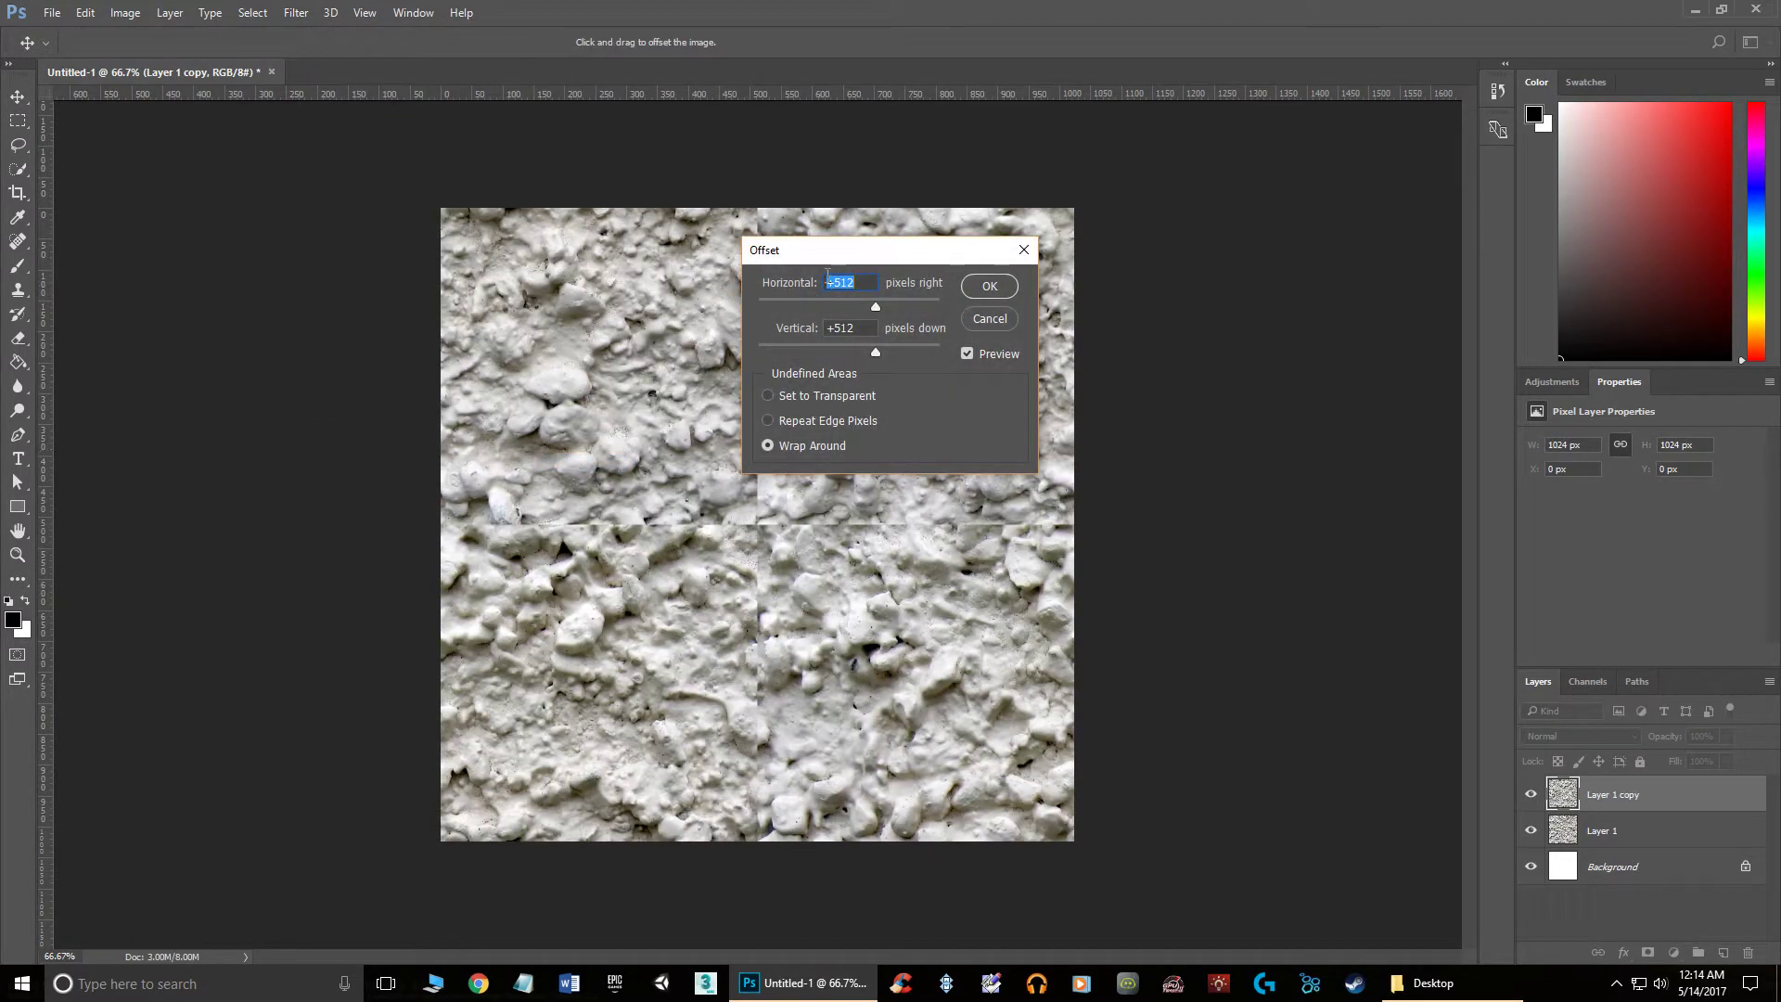
left_click_drag(895, 256, 327, 388)
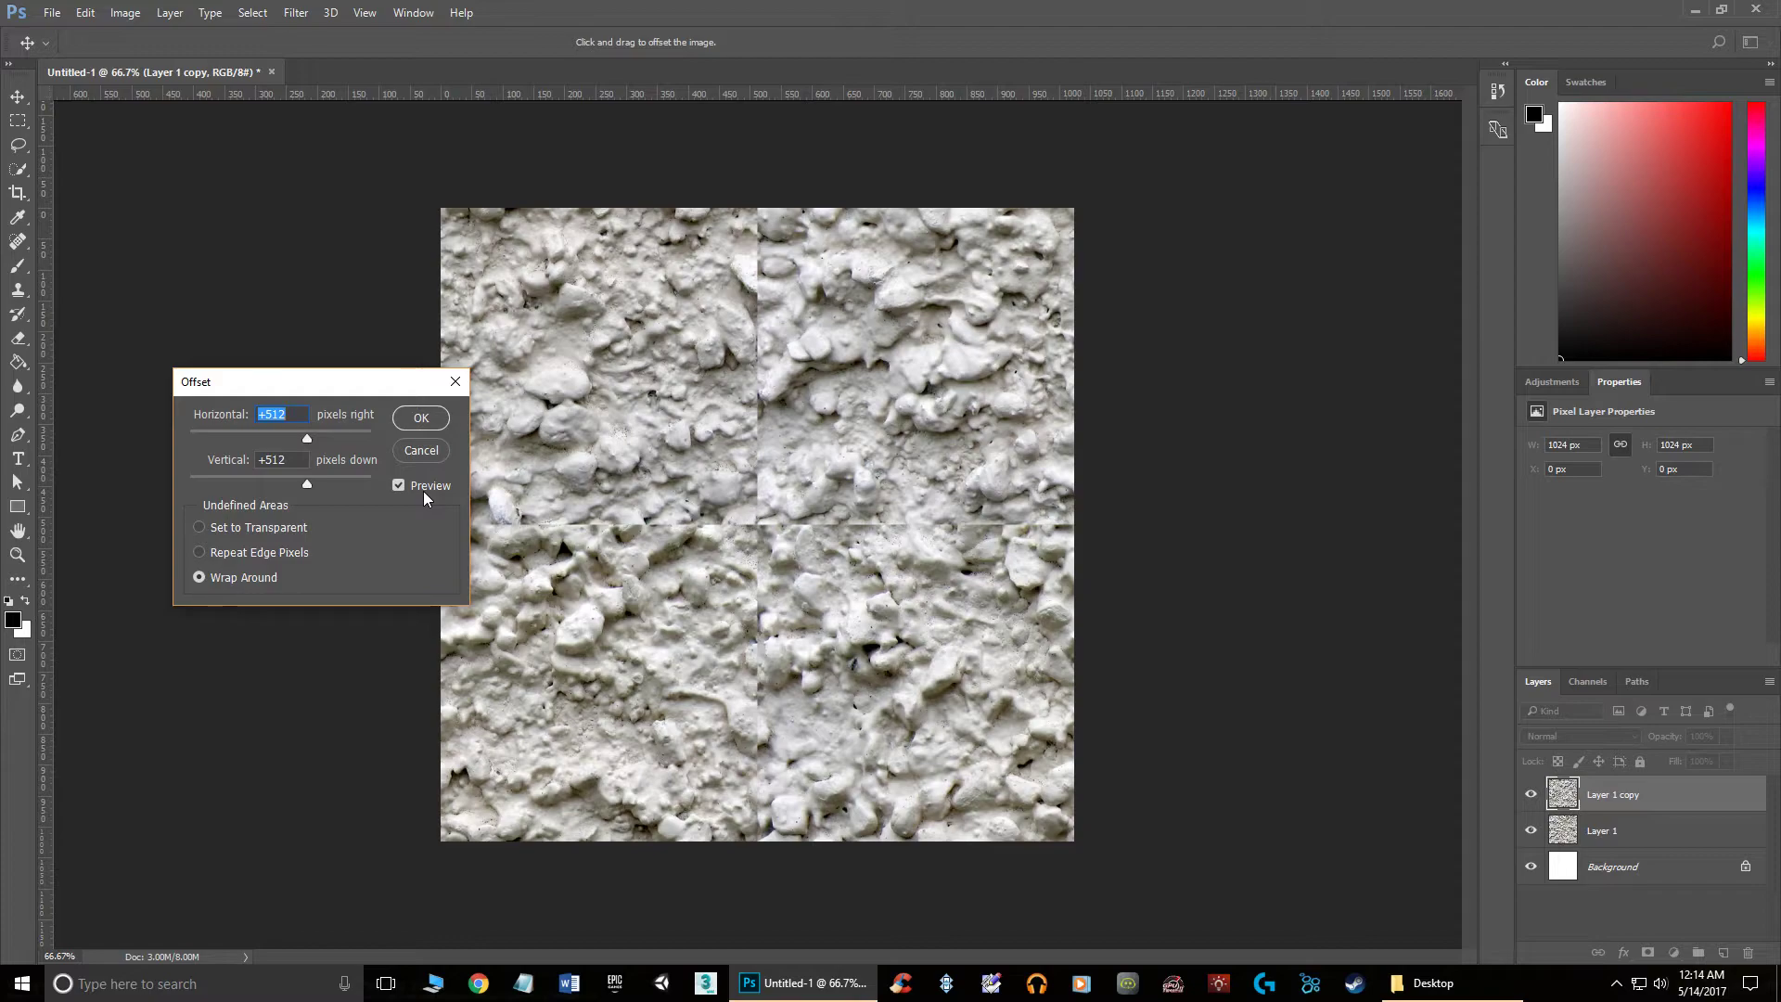
left_click(421, 418)
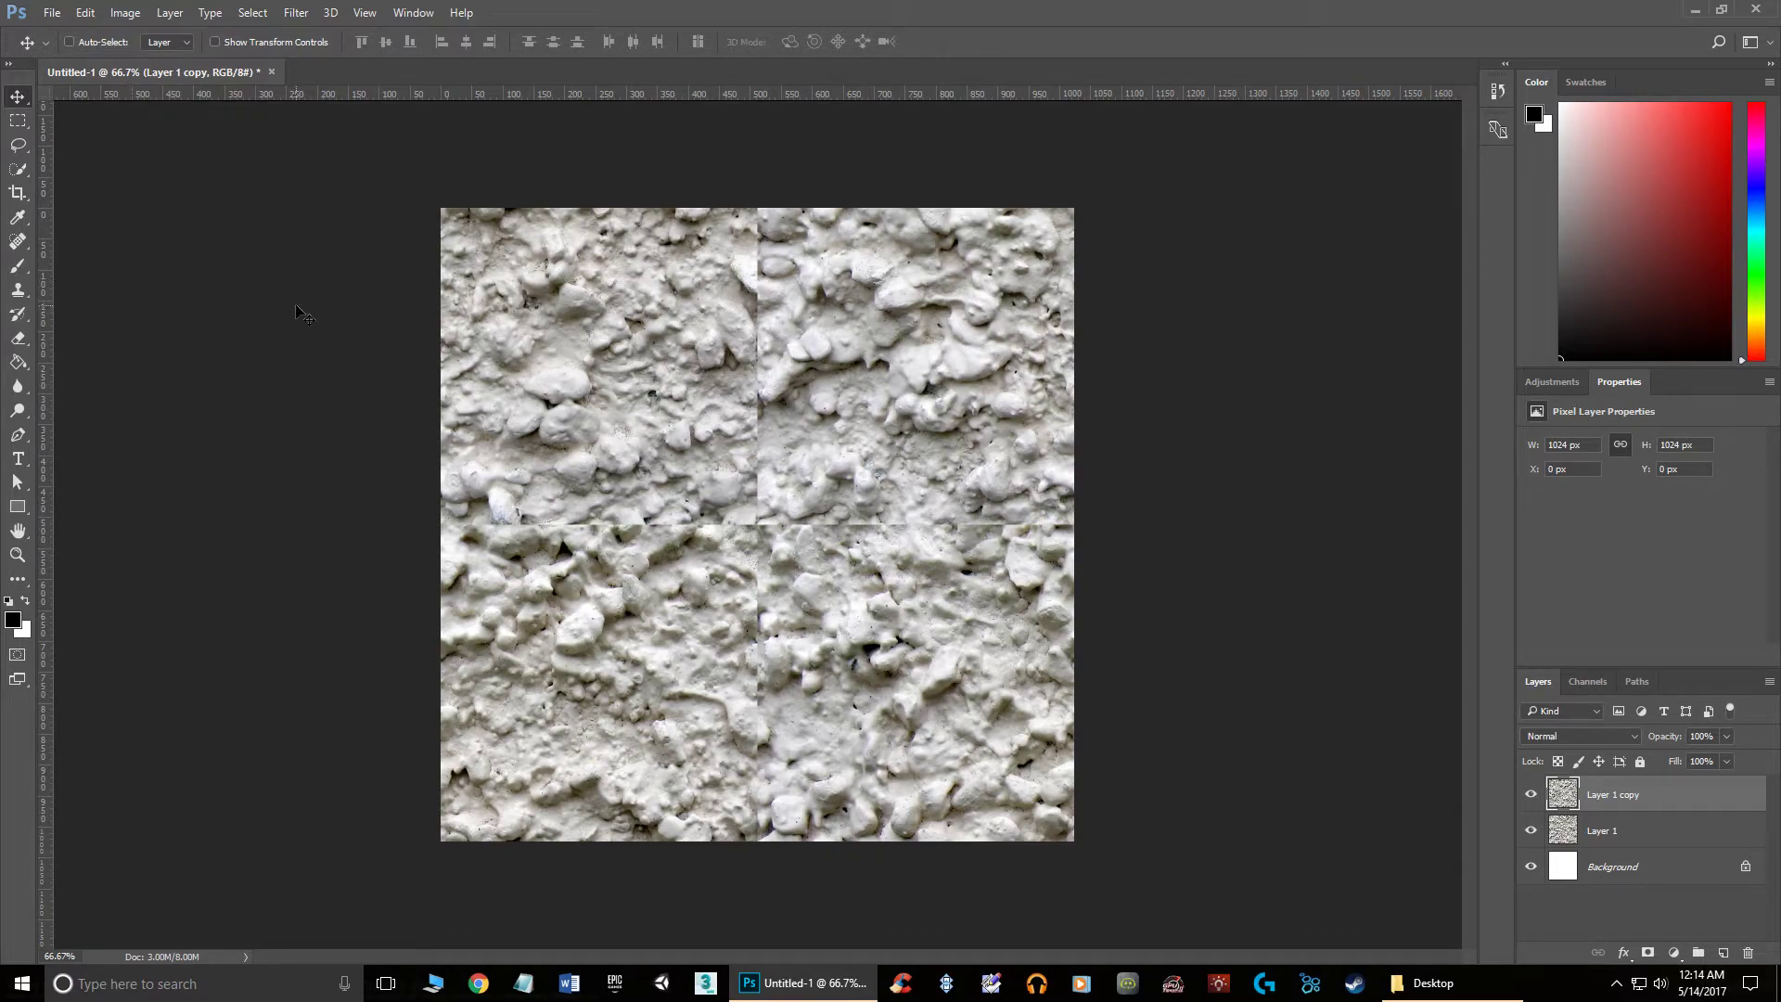
Clone nearby stone over the upper half of the vertical seam using a 150 px Clone Stamp brush with 0% hardness.
left_click(18, 289)
left_click(141, 296)
left_click(18, 241)
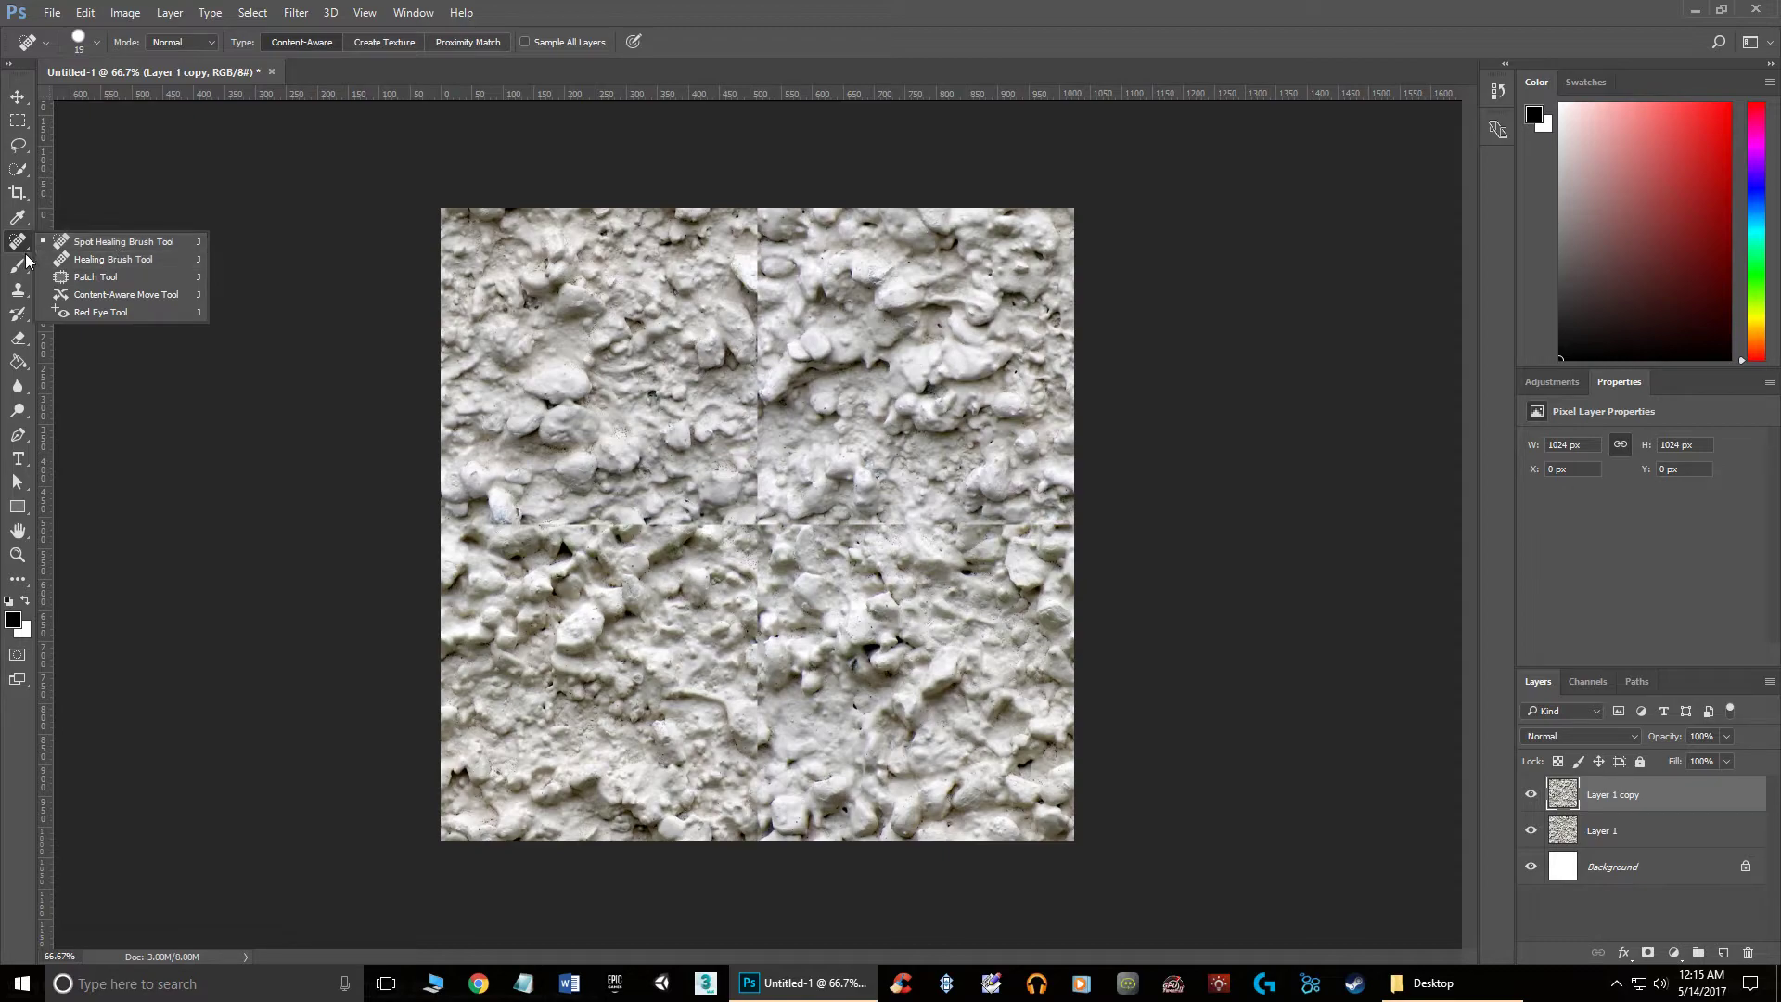
left_click(18, 289)
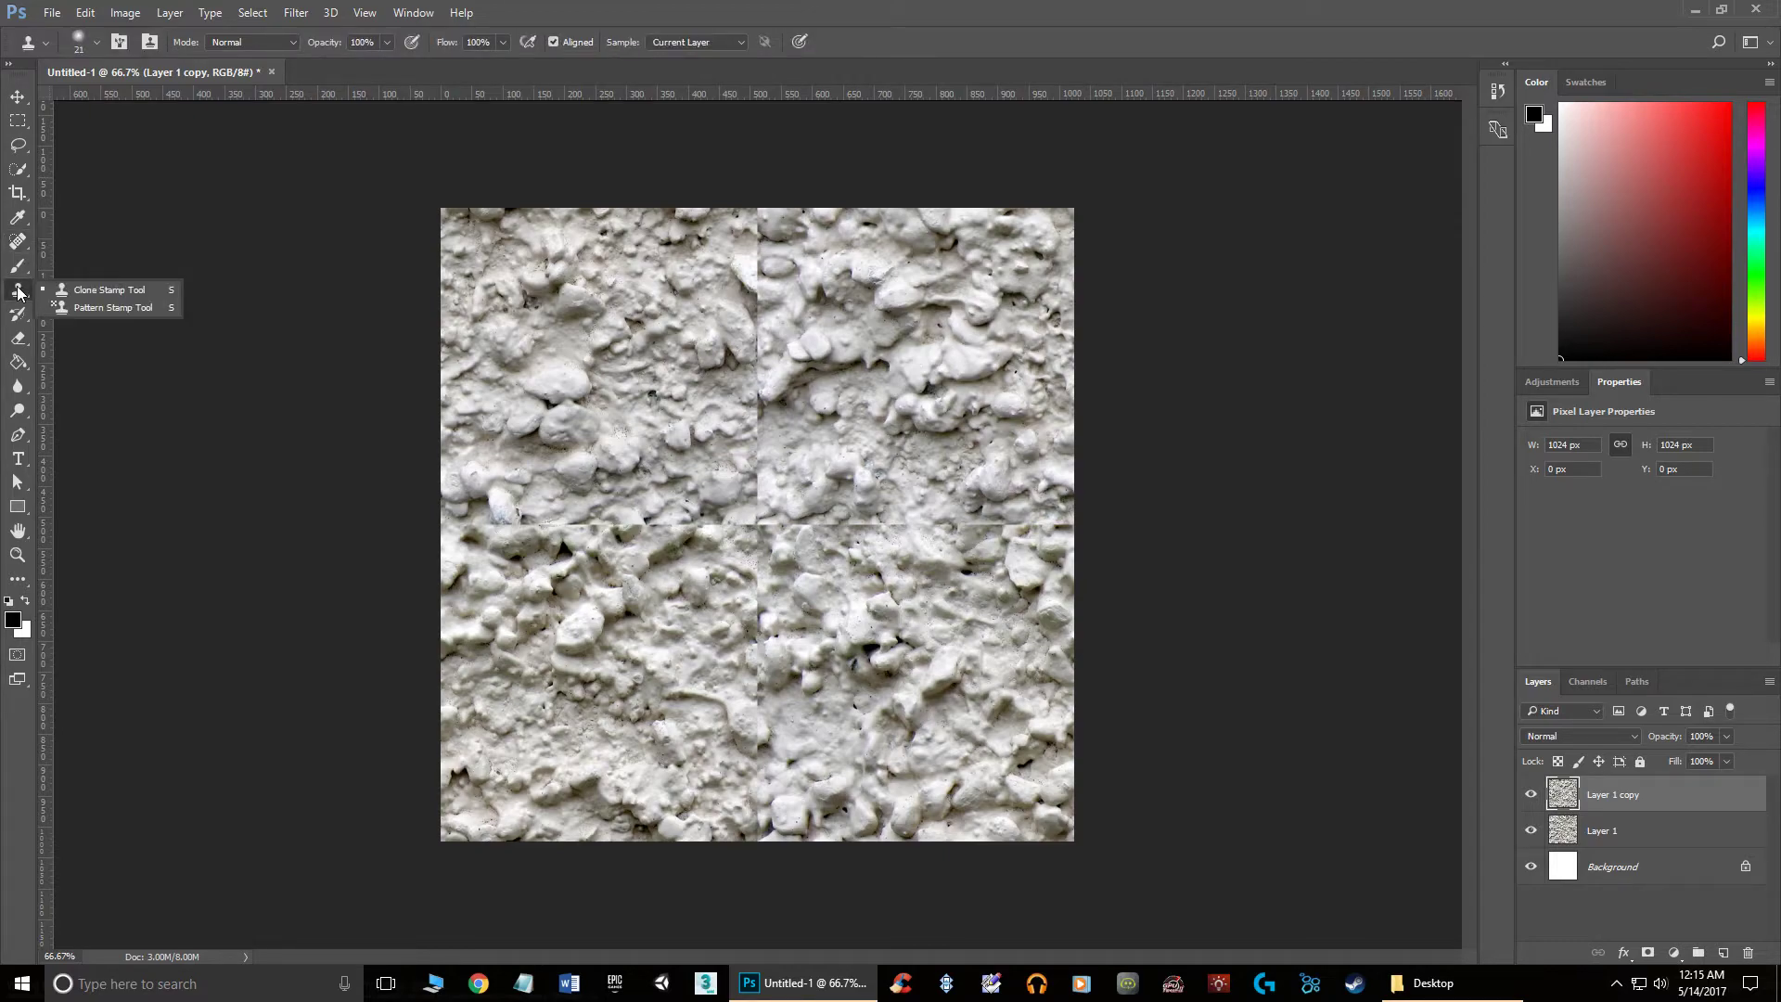
left_click(102, 291)
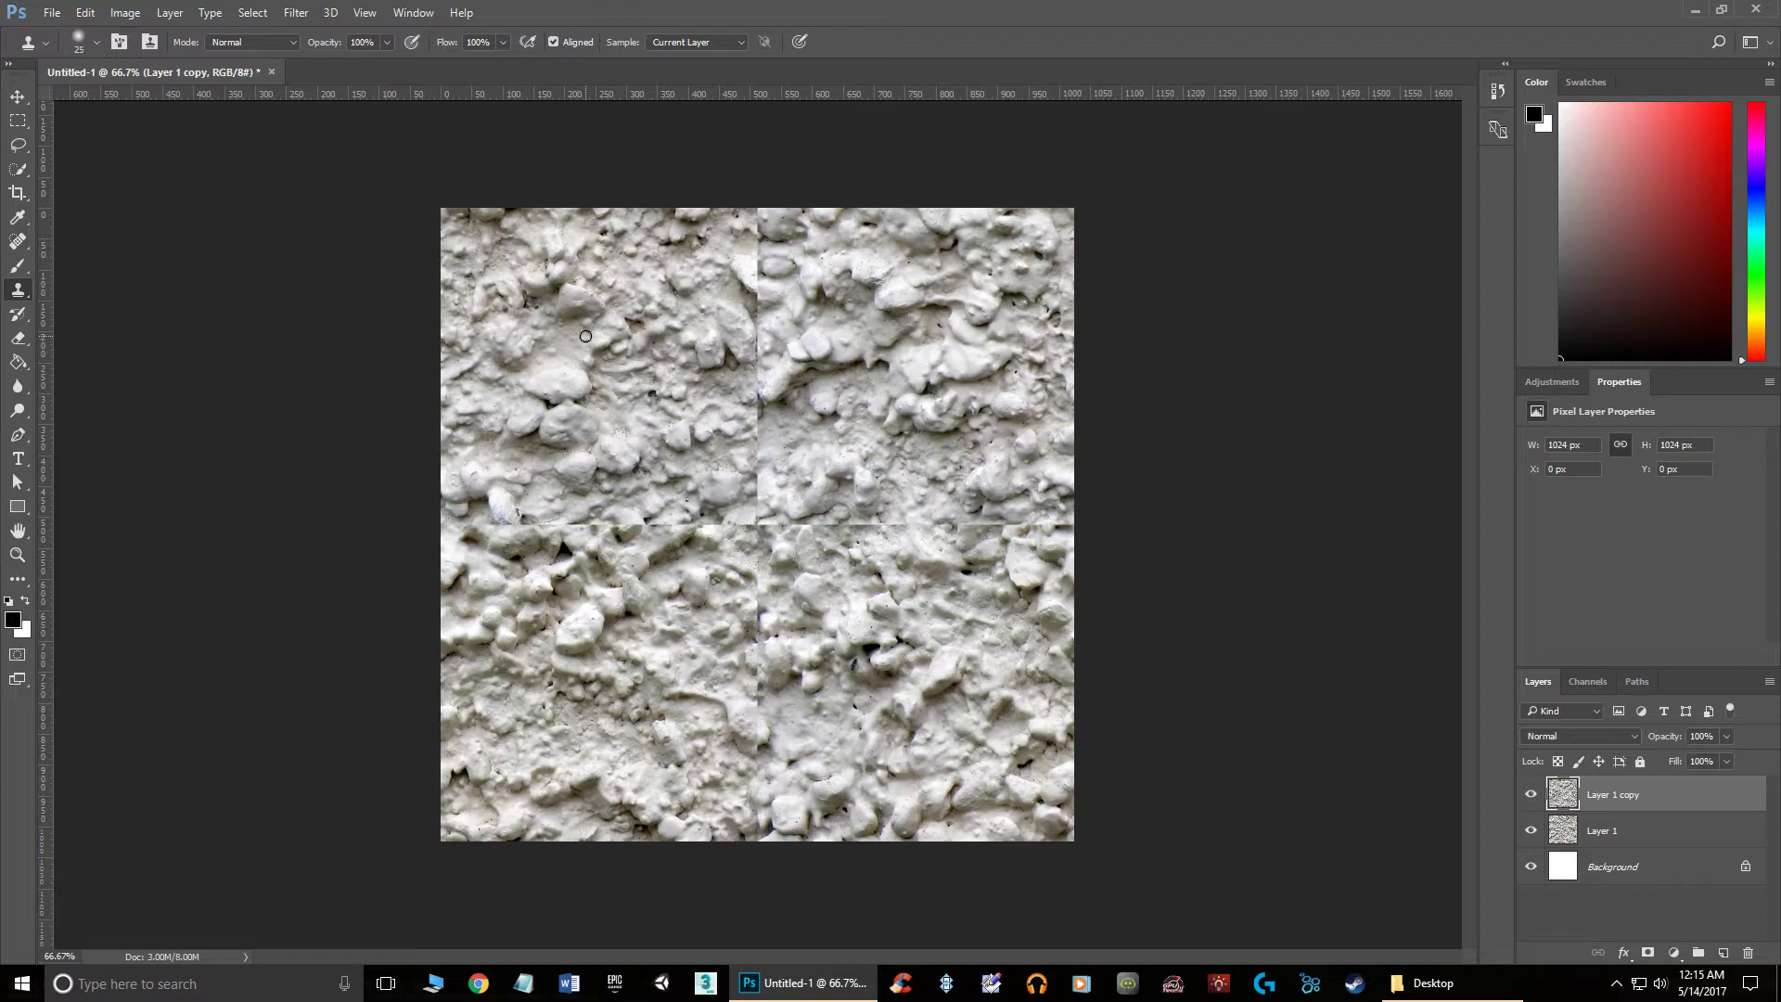
key("bracketright")
key("bracketright")
key("bracketright")
key("bracketright")
key("bracketright")
key("bracketright")
key("bracketright")
key("bracketright")
left_click(96, 43)
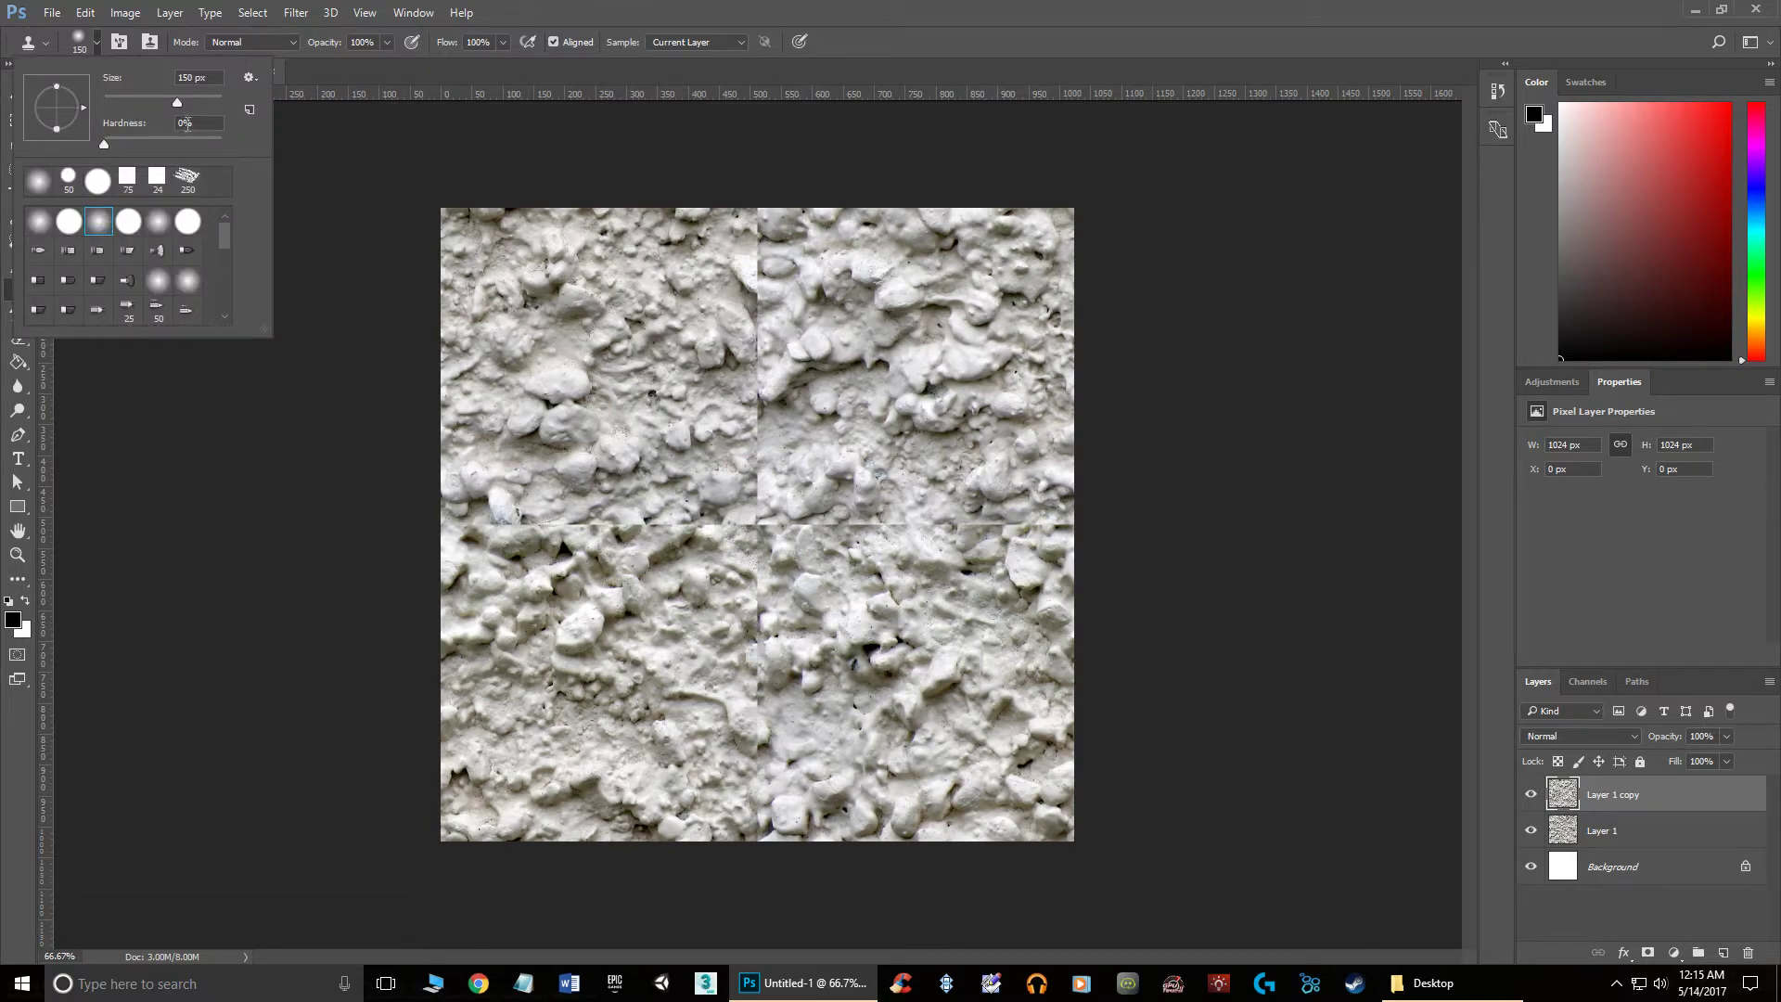
double_click(99, 227)
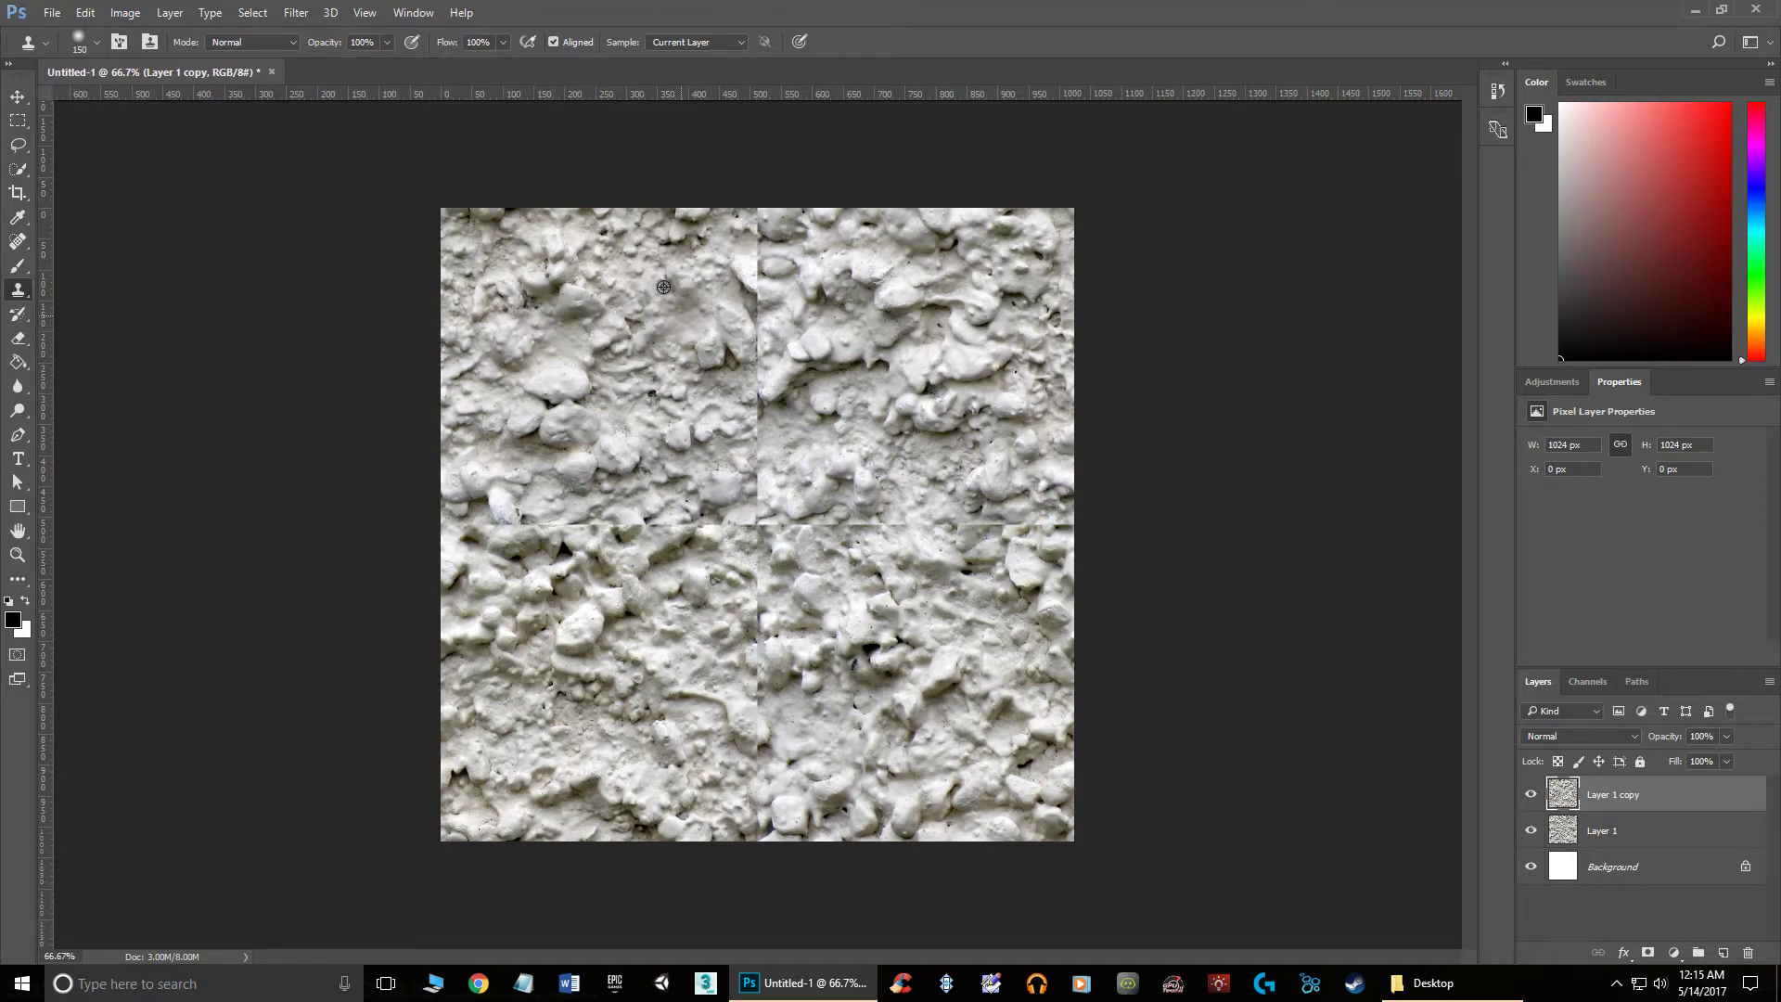
mouse_move(762, 321)
left_mouse_down()
mouse_move(755, 306)
mouse_move(733, 339)
mouse_move(728, 408)
mouse_move(727, 310)
mouse_move(779, 306)
mouse_move(927, 394)
mouse_move(983, 398)
mouse_move(732, 278)
left_mouse_up()
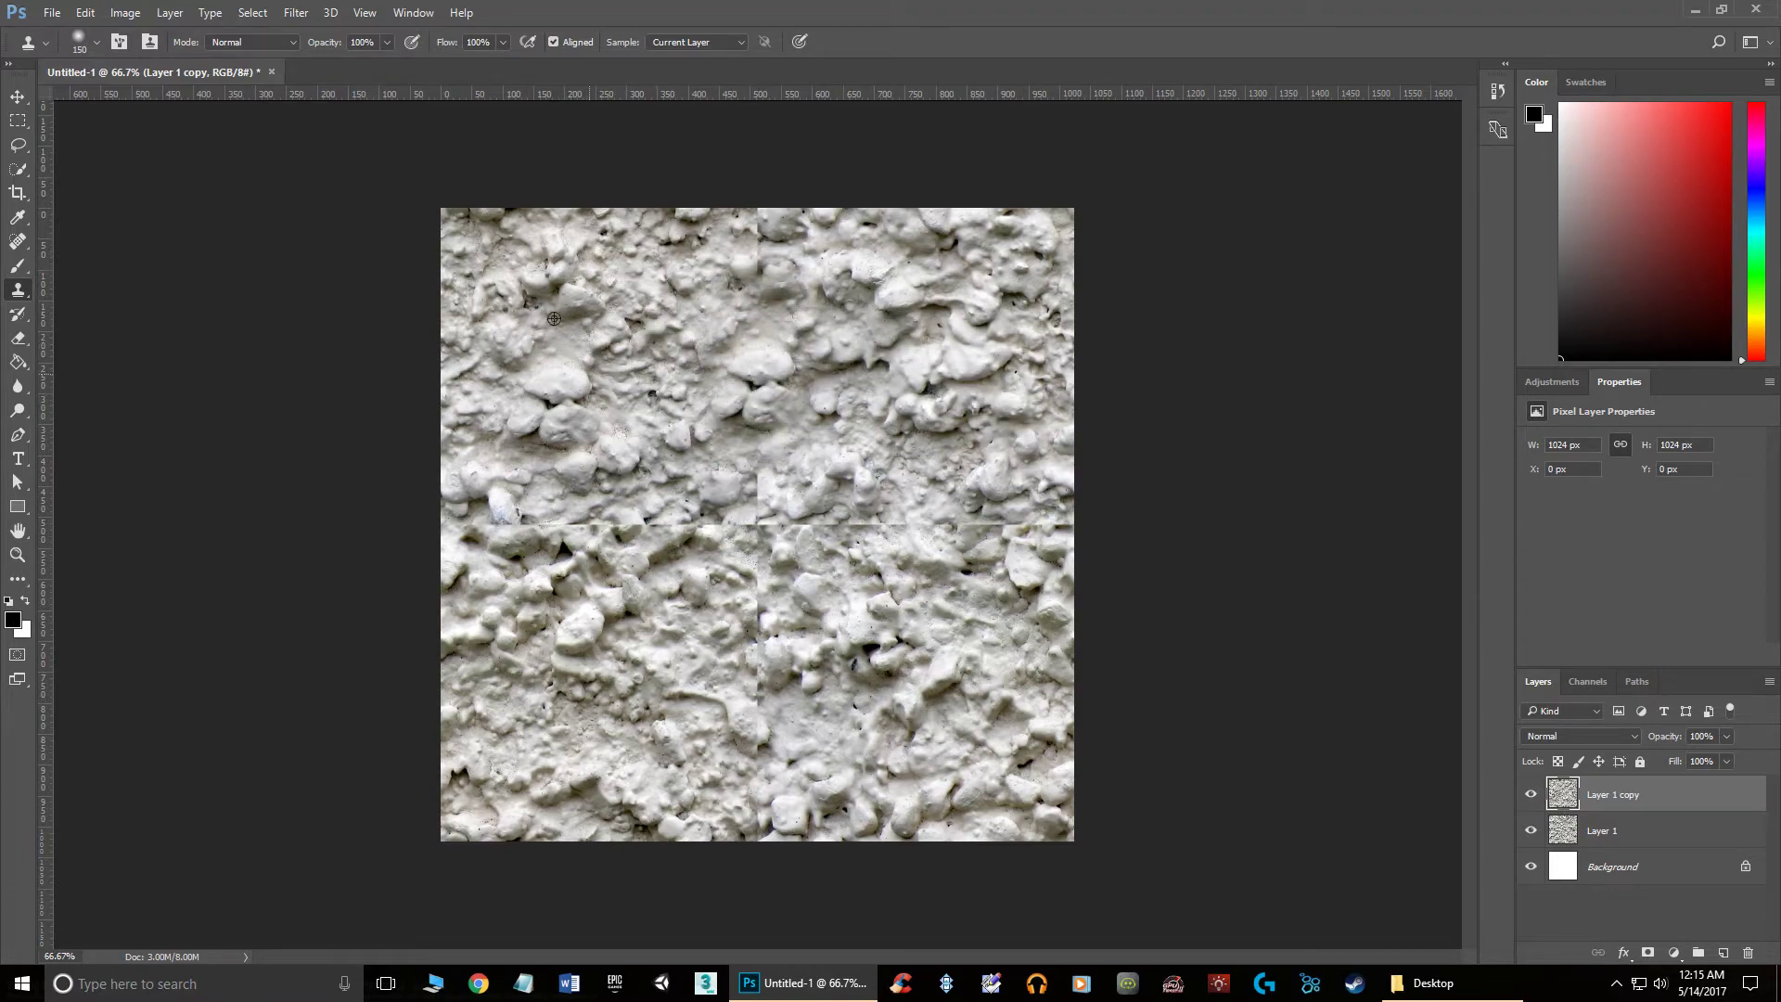
Try cloning over the lower half of the vertical seam with a 150 px brush at 100% hardness, and undo it.
left_click(98, 42)
double_click(126, 182)
mouse_move(691, 508)
left_mouse_down()
mouse_move(687, 603)
mouse_move(742, 570)
mouse_move(756, 742)
mouse_move(951, 677)
mouse_move(772, 514)
mouse_move(868, 649)
mouse_move(969, 705)
left_mouse_up()
scroll(793, 566, "up", 5)
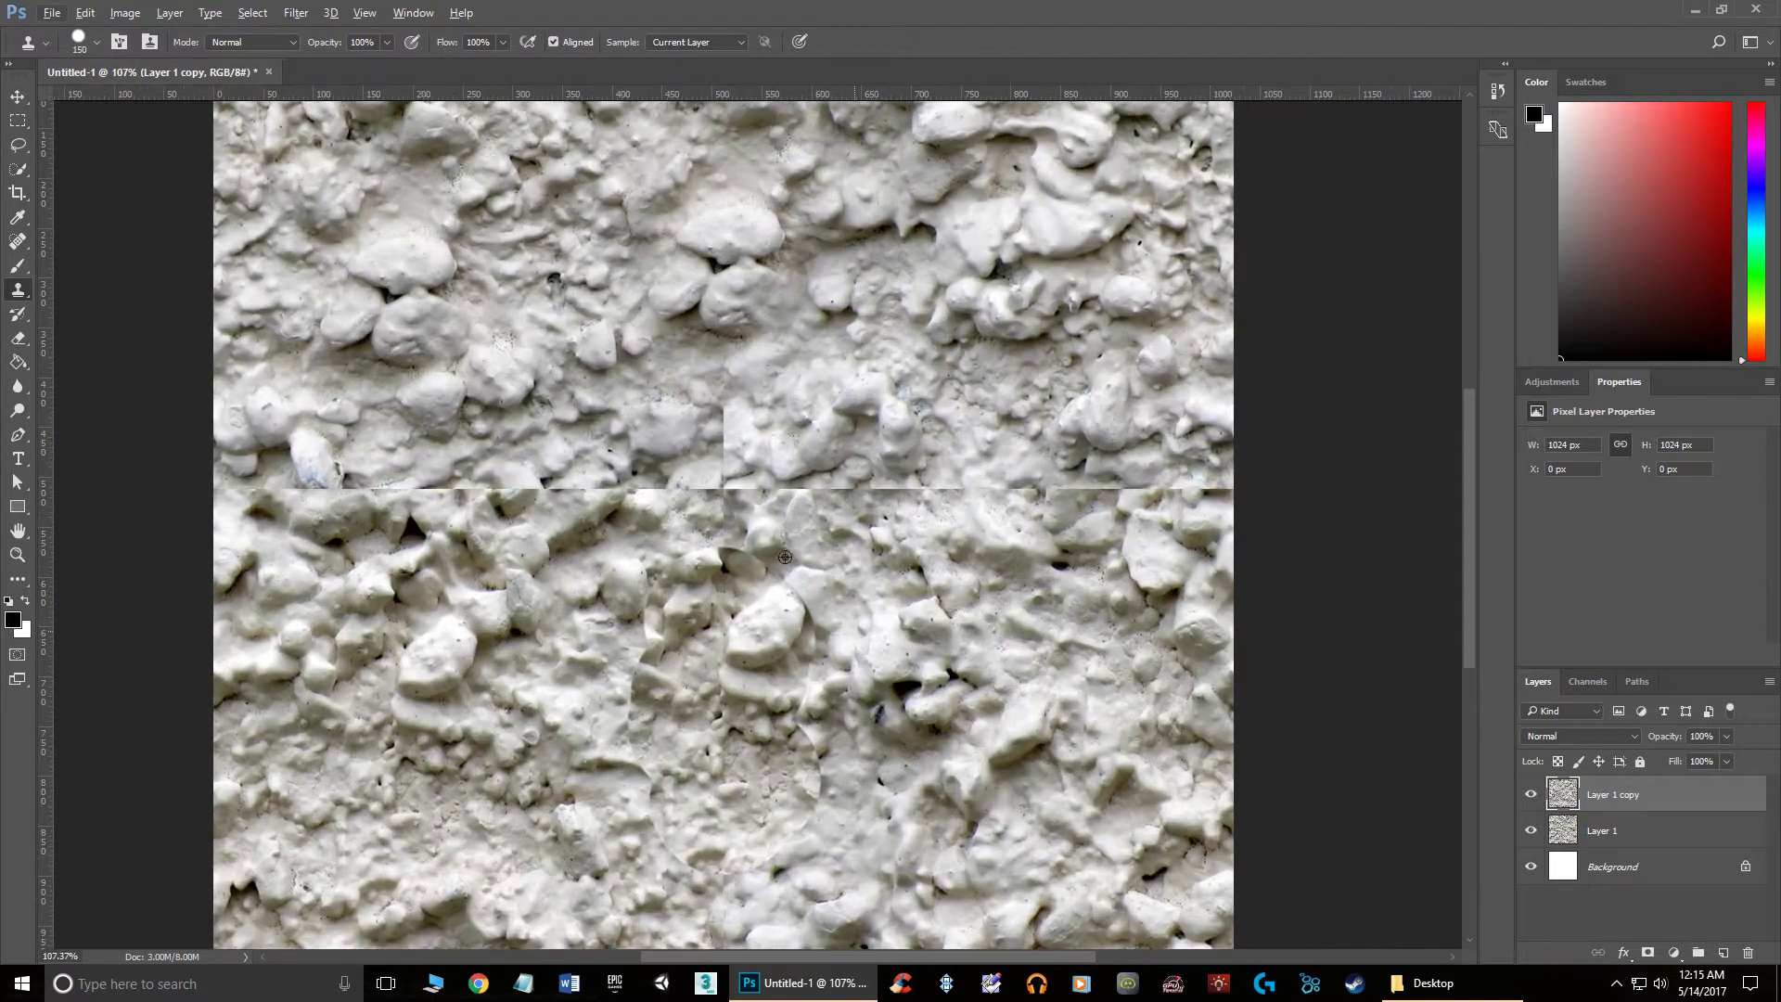
scroll(928, 593, "down", 2)
mouse_move(1117, 695)
left_mouse_down()
mouse_move(1051, 628)
mouse_move(1094, 659)
mouse_move(1085, 557)
mouse_move(835, 455)
mouse_move(779, 632)
mouse_move(649, 710)
mouse_move(1094, 552)
mouse_move(894, 492)
left_mouse_up()
scroll(895, 493, "down", 3)
scroll(891, 494, "up", 2)
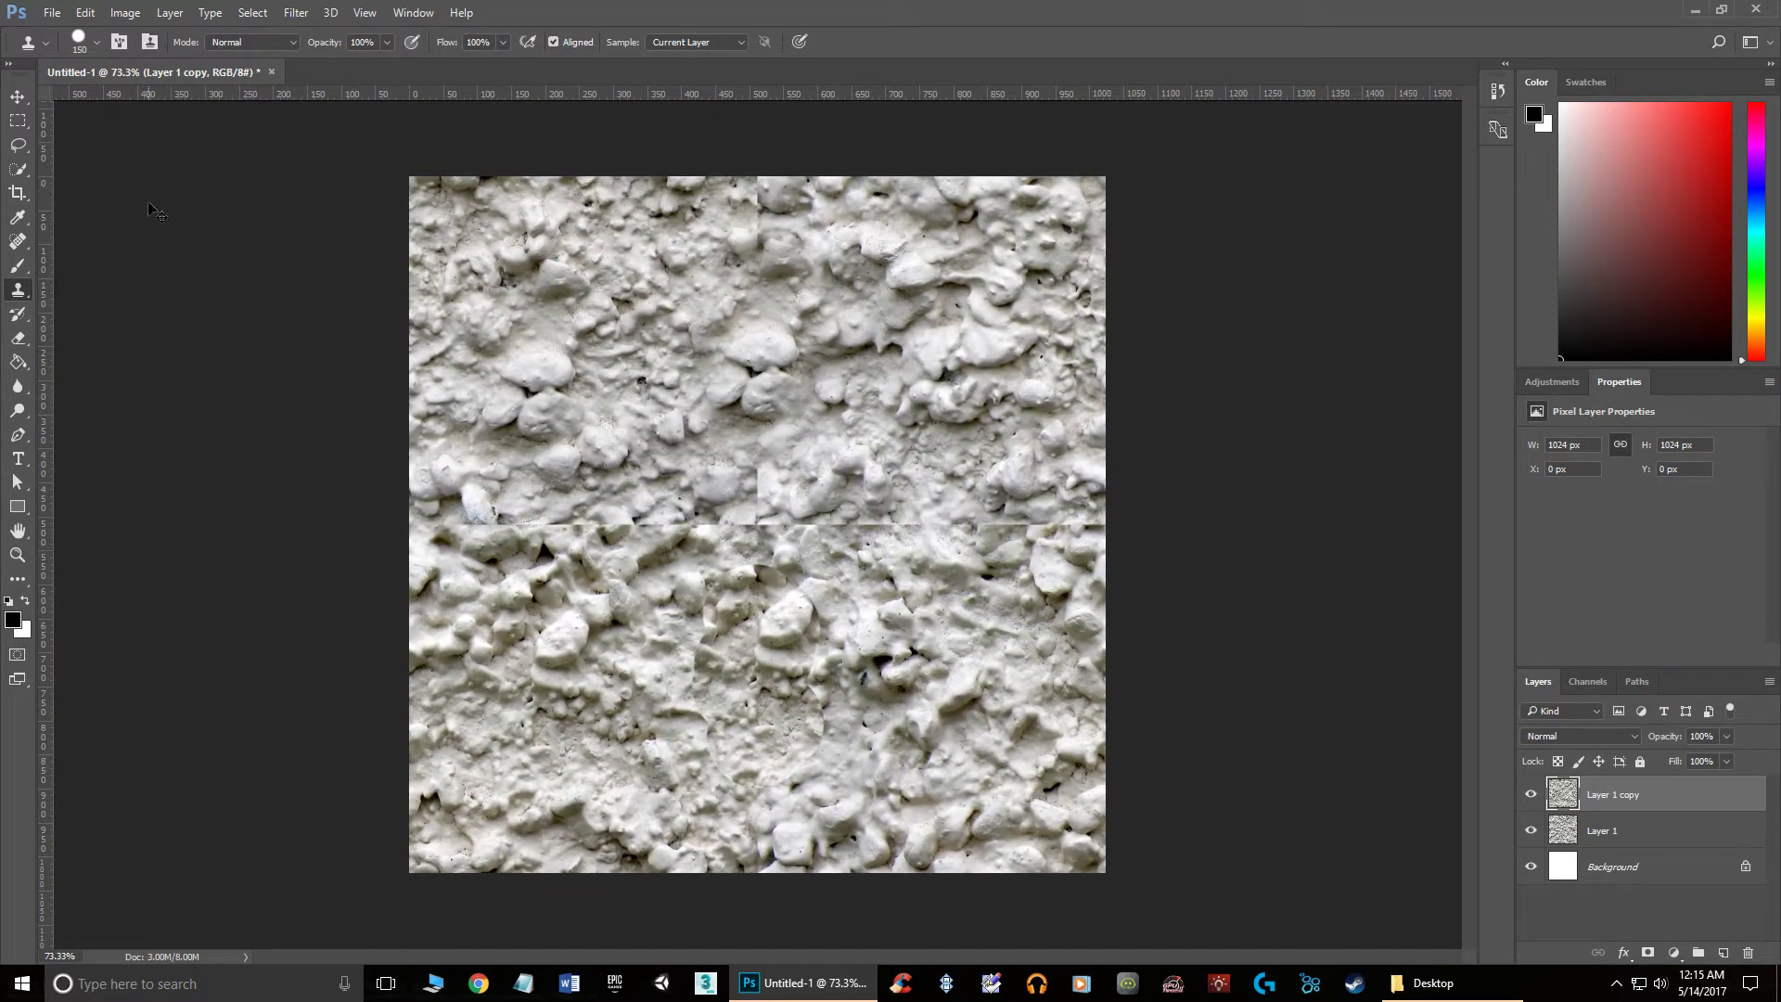
key("ctrl+z")
Switch back to the soft 150 px Clone Stamp brush and clone nearby stone over the lower half of the vertical seam.
left_click(96, 42)
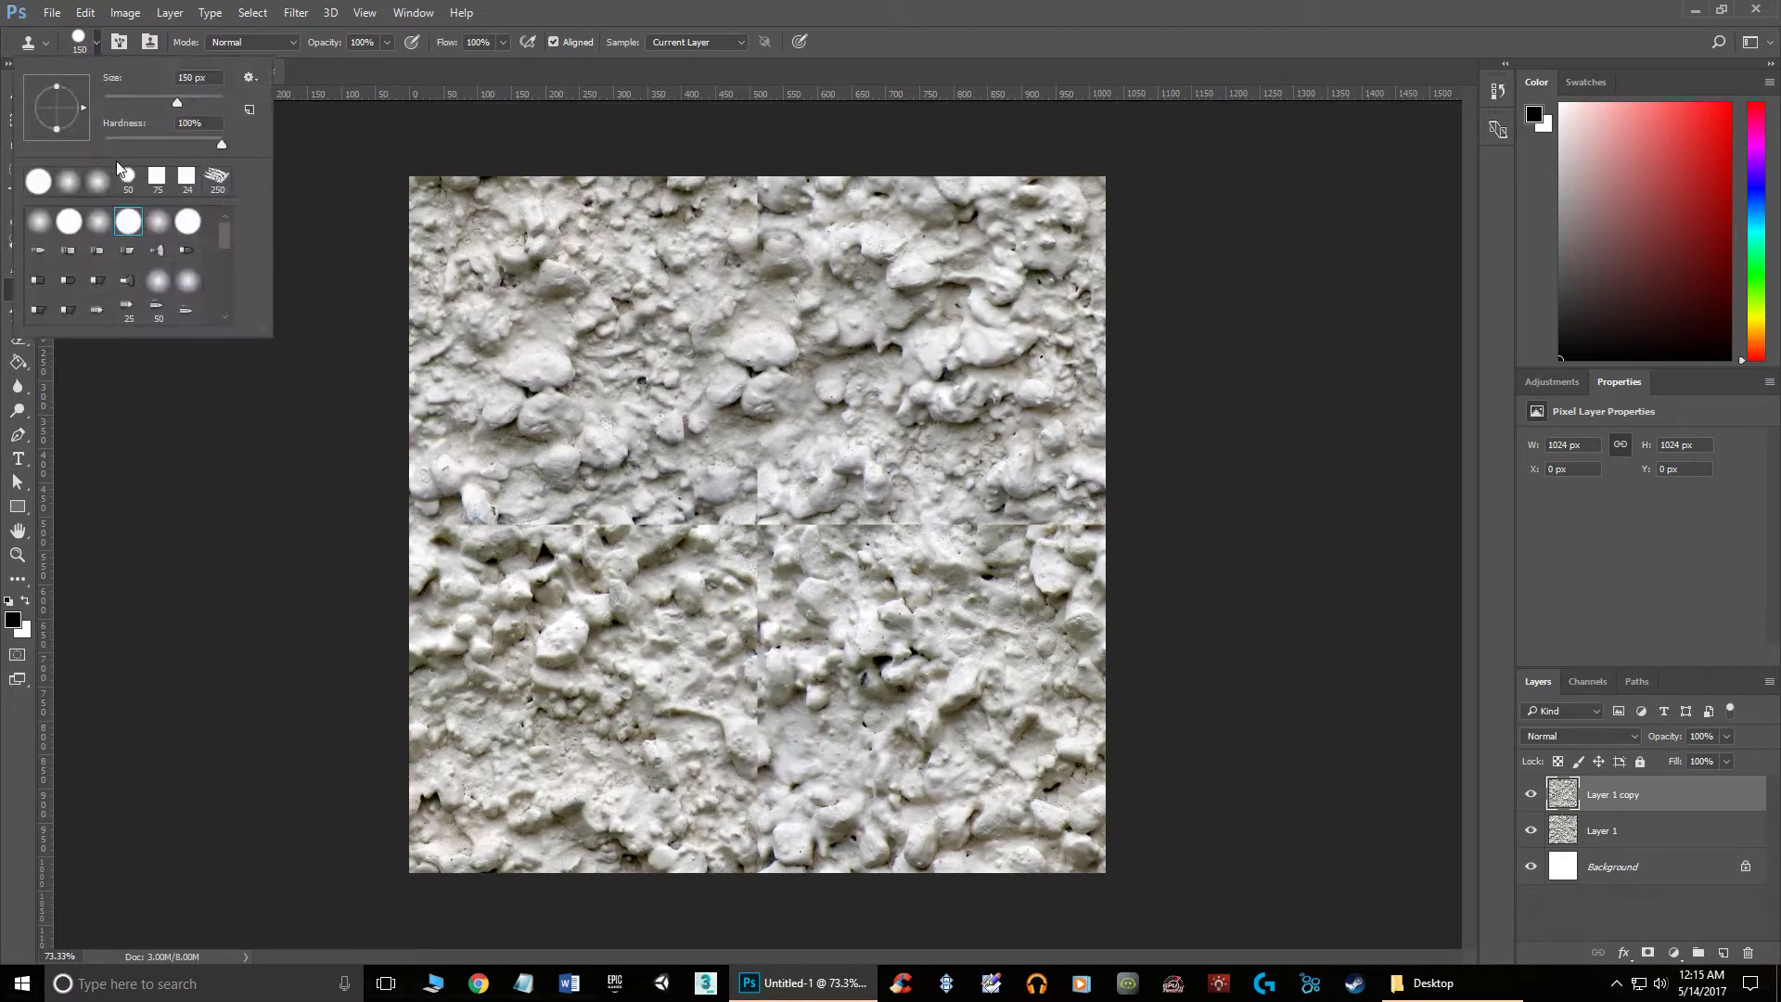
double_click(68, 181)
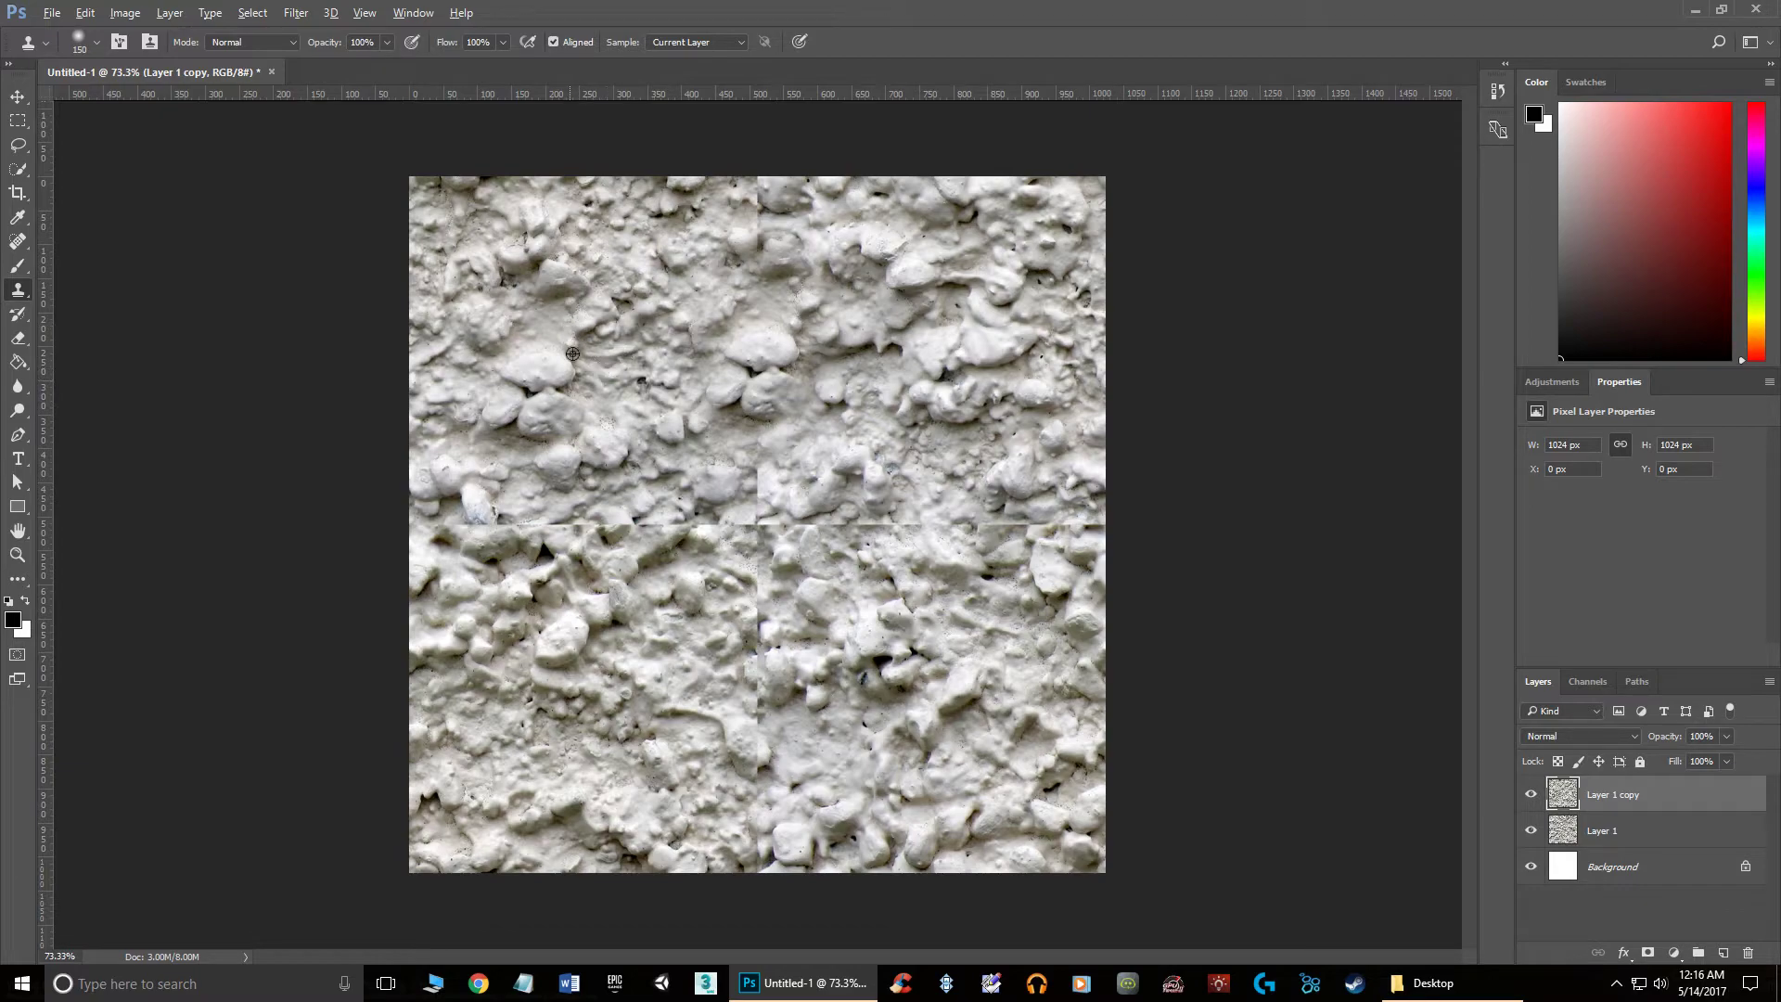
mouse_move(774, 670)
left_mouse_down()
mouse_move(733, 630)
mouse_move(732, 762)
mouse_move(791, 765)
mouse_move(789, 640)
mouse_move(732, 603)
mouse_move(737, 726)
mouse_move(729, 551)
mouse_move(788, 566)
left_mouse_up()
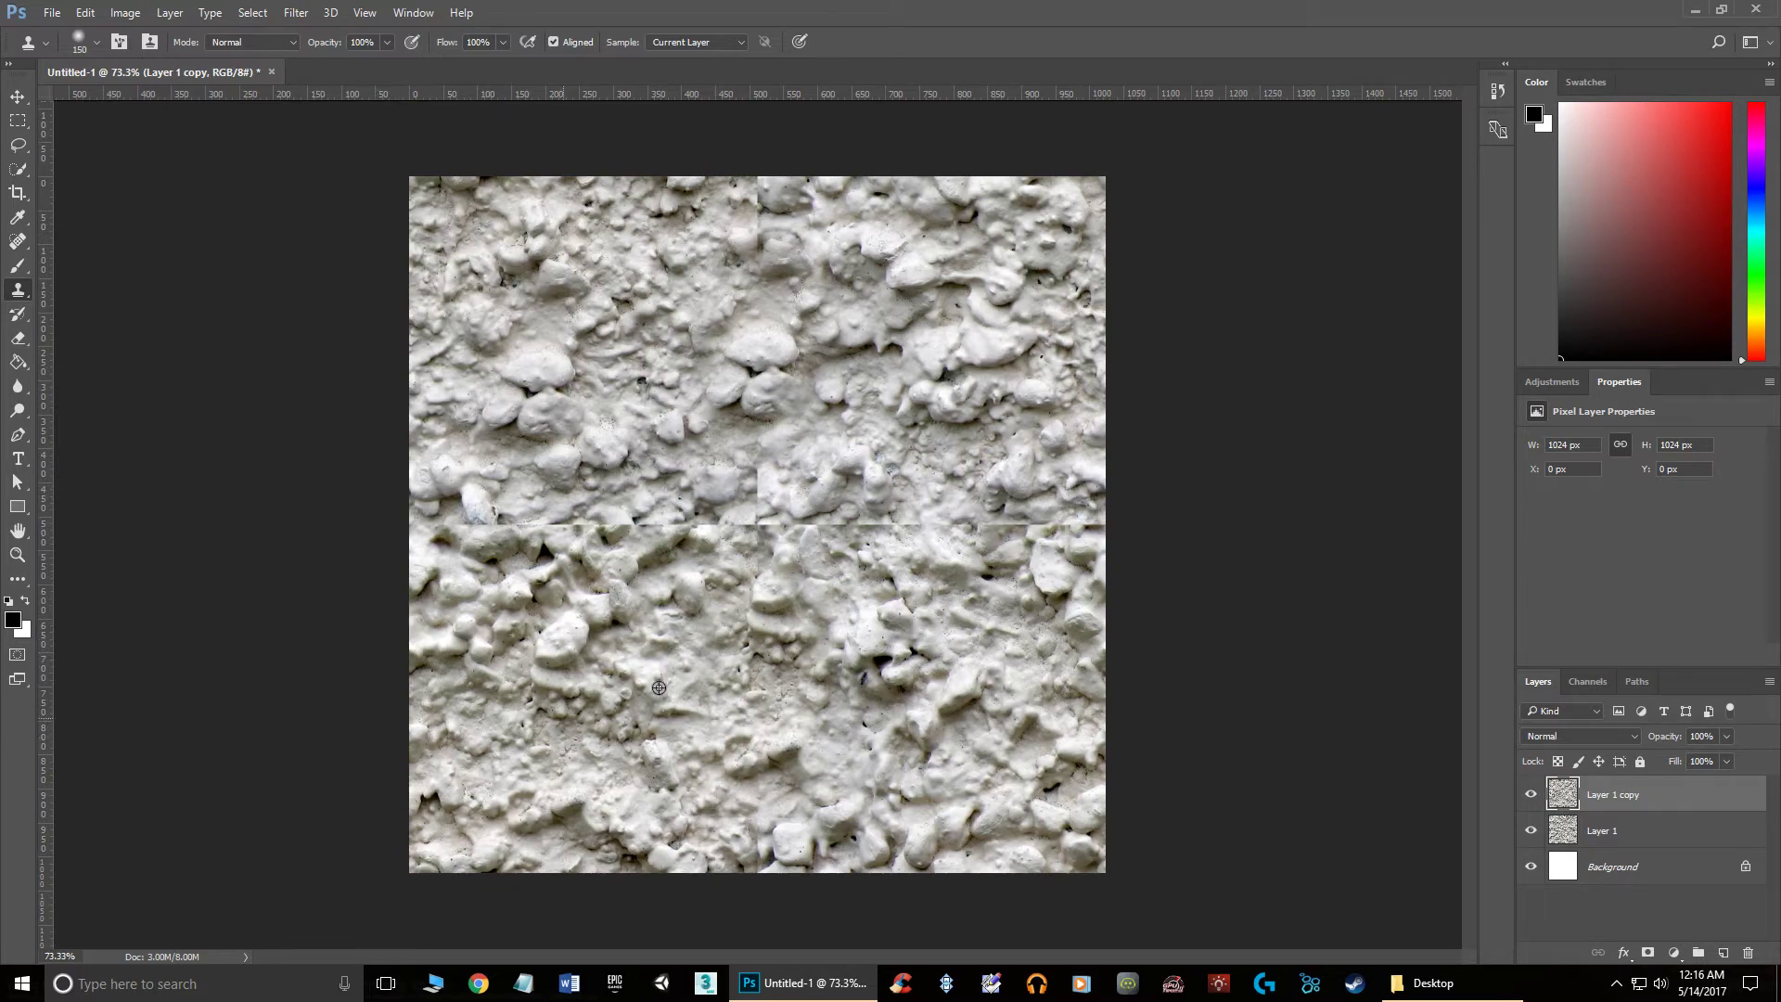
left_click_drag(816, 705, 837, 658)
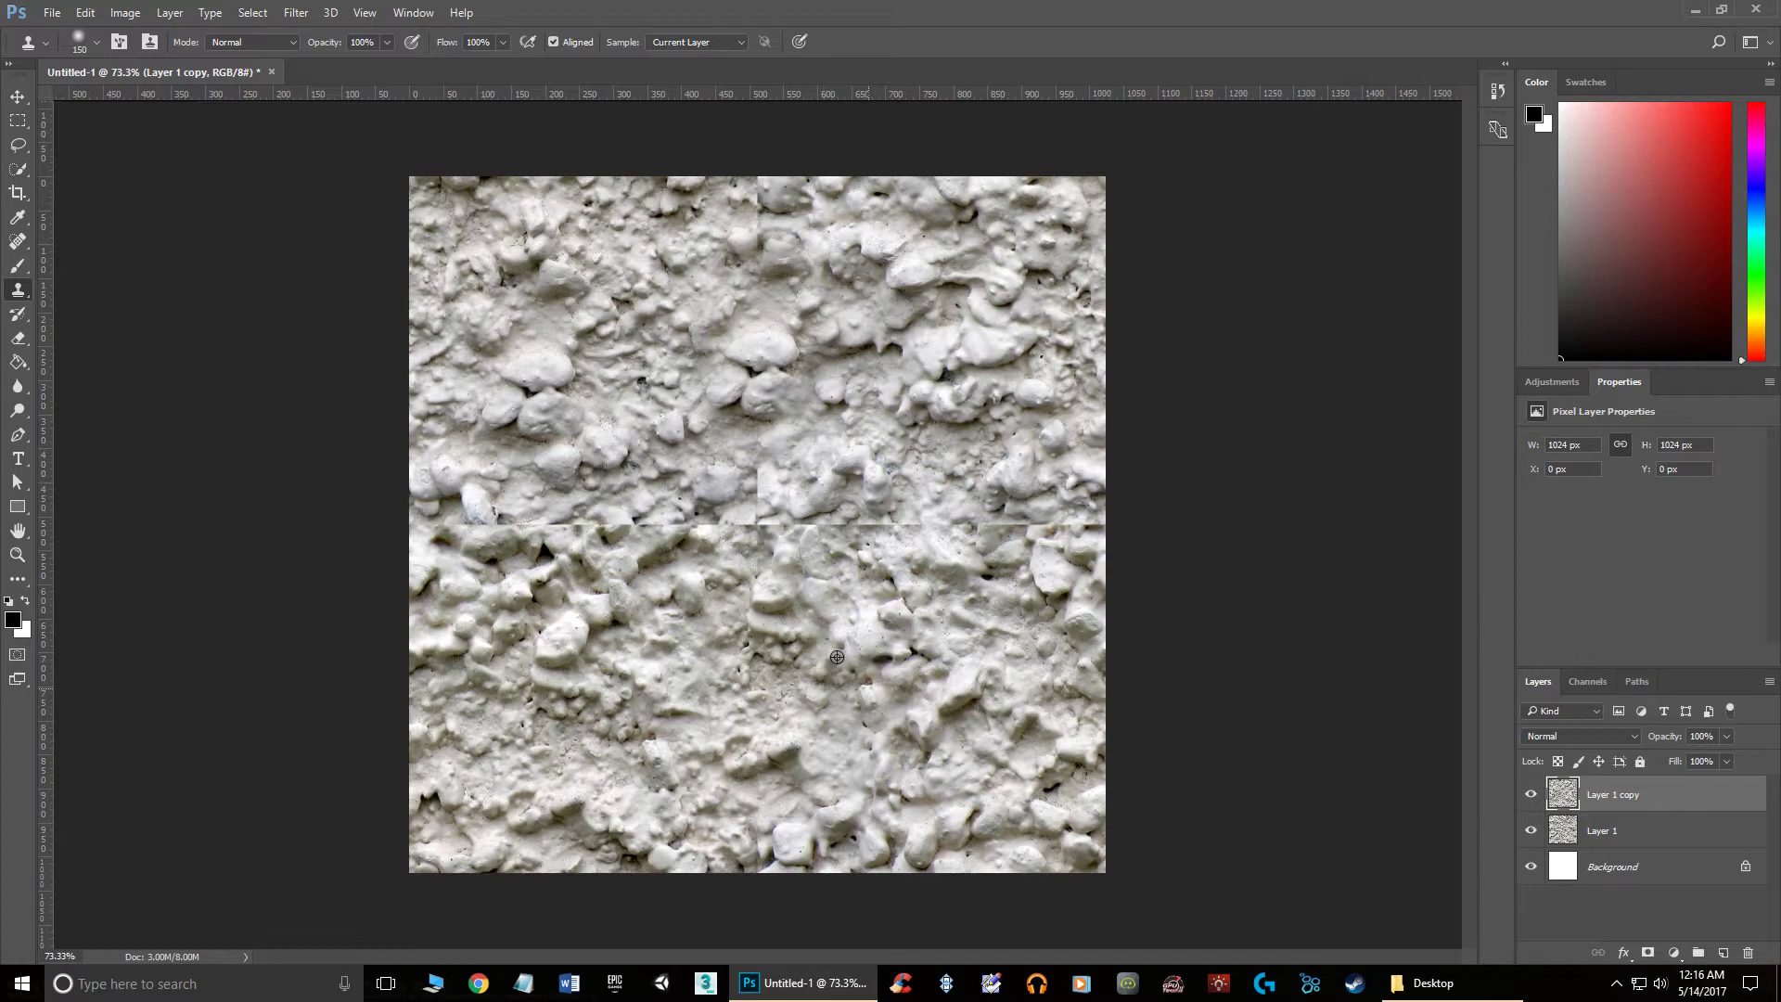
left_click(836, 657)
Heal the horizontal seam and the remaining vertical seam traces with a soft 100 px Content-Aware Spot Healing Brush.
left_click(16, 241)
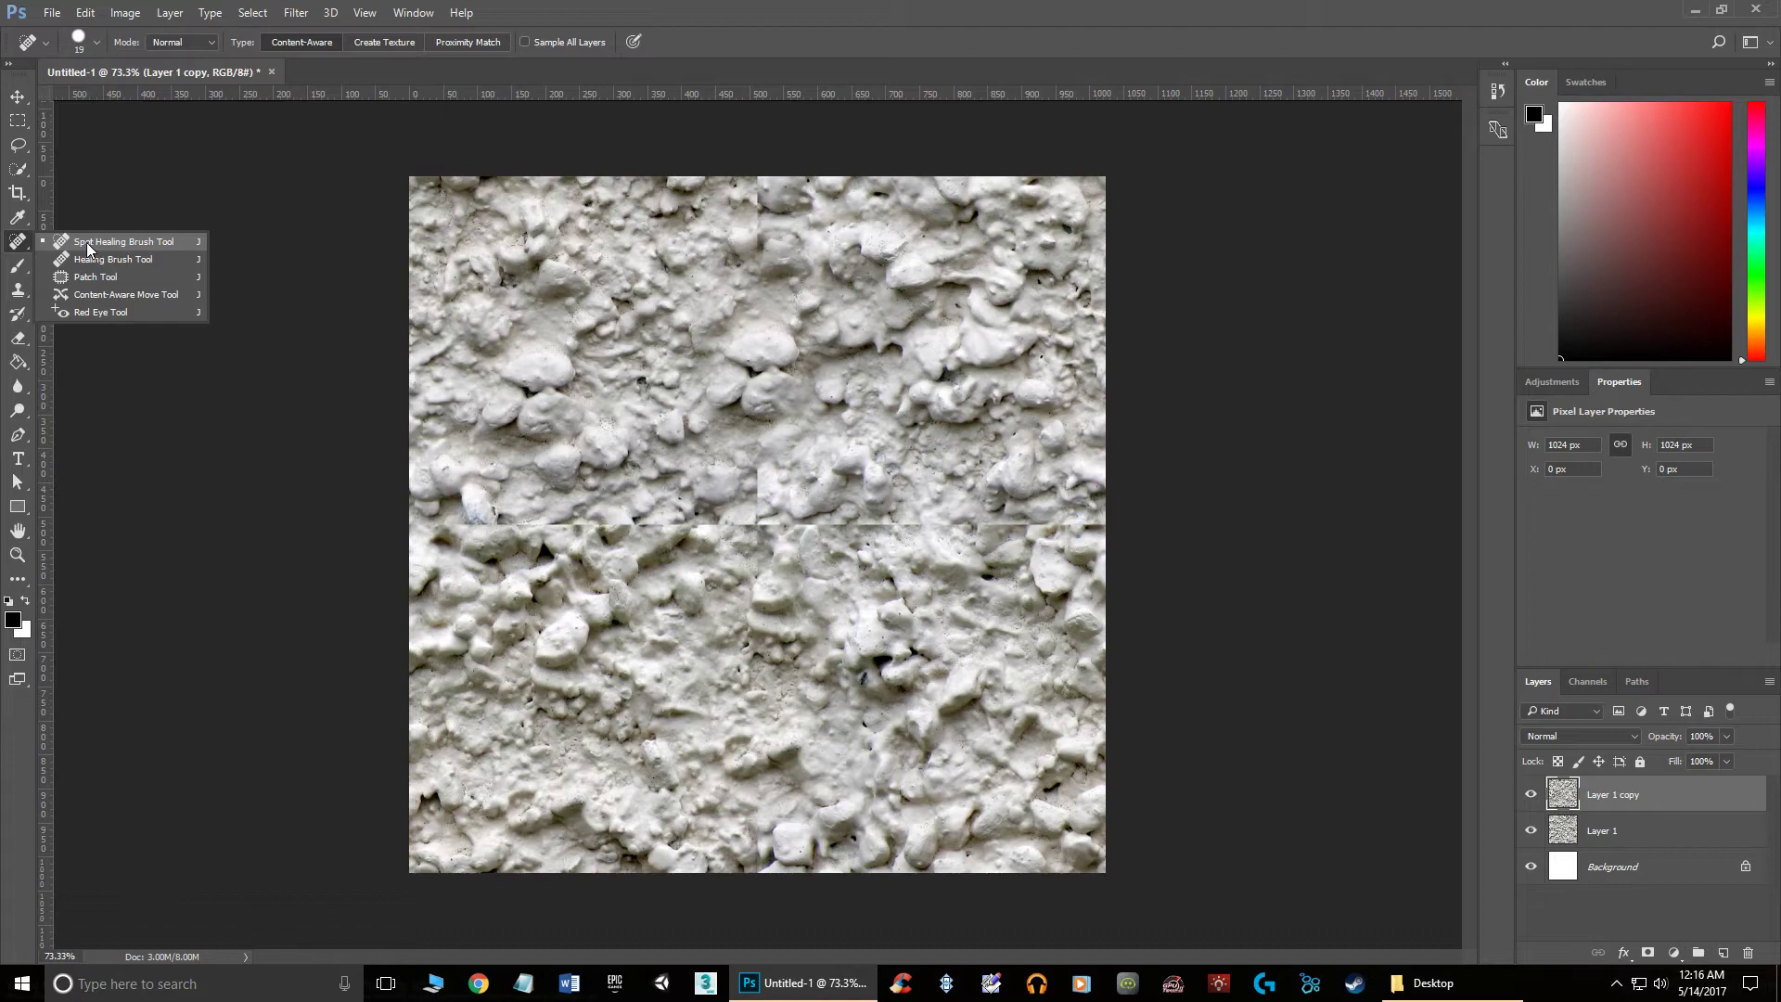
left_click(86, 243)
key("bracketright")
key("bracketright")
key("bracketright")
key("bracketright")
key("bracketright")
key("bracketright")
key("bracketright")
key("bracketright")
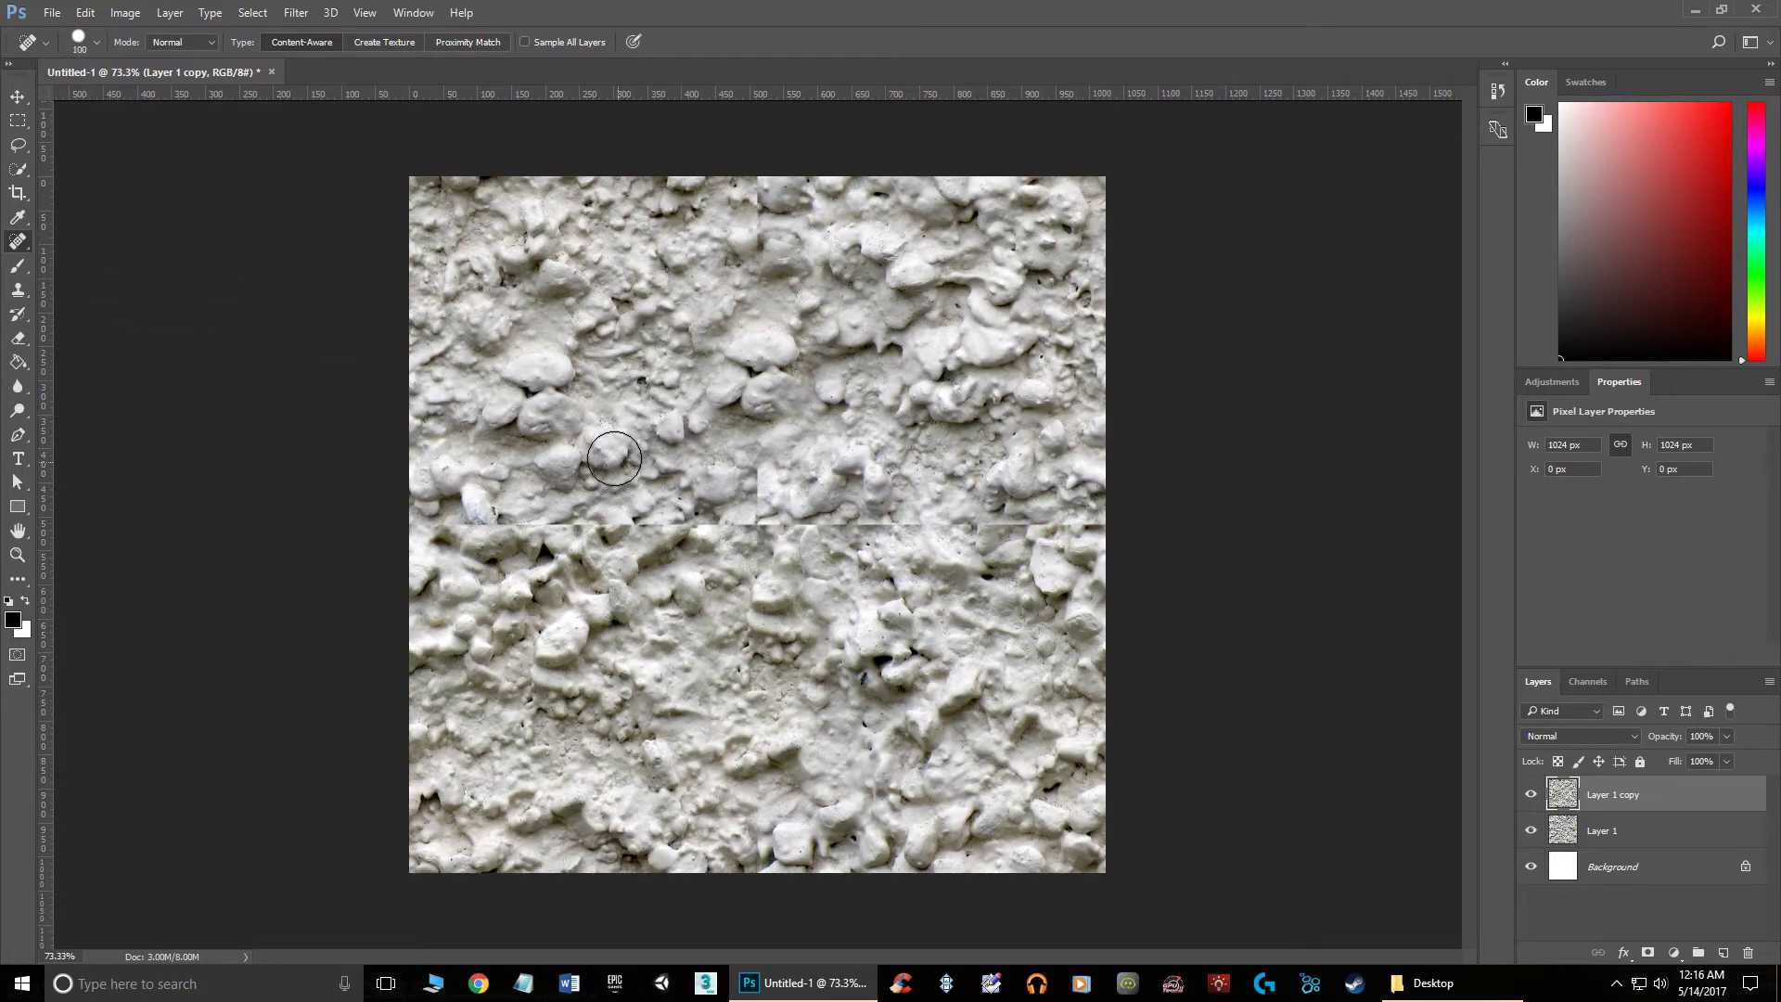
left_click(97, 43)
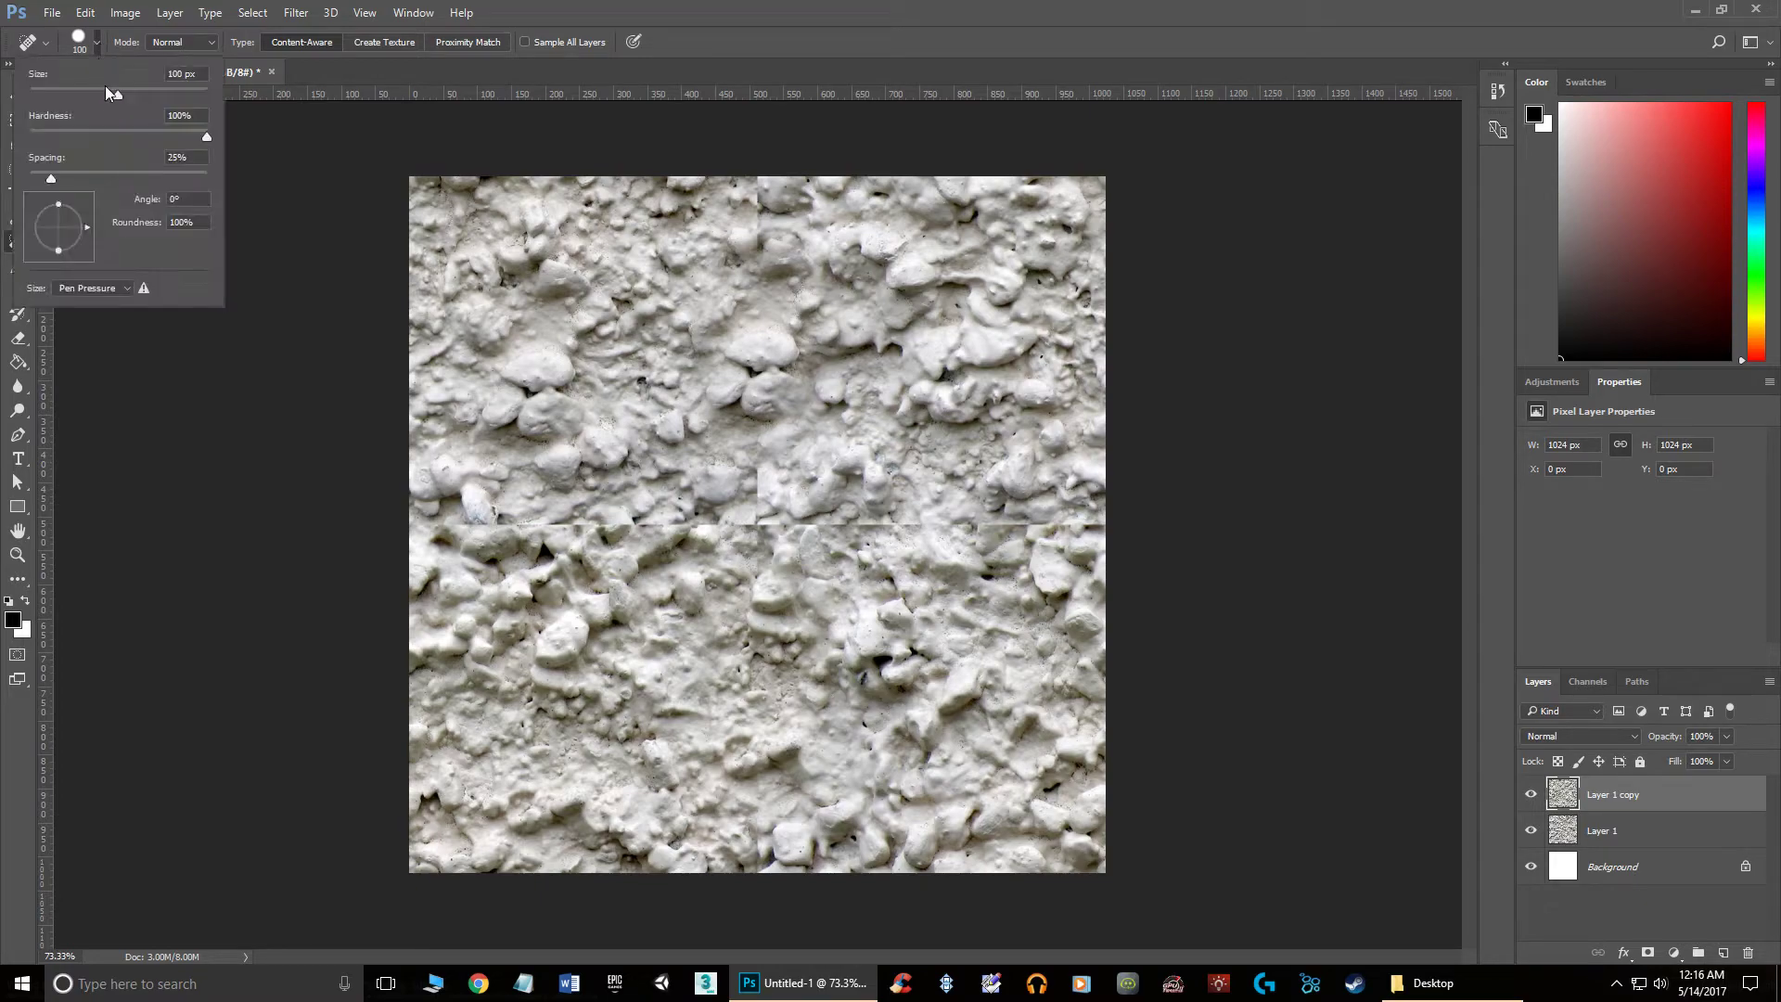
left_click_drag(203, 139, 27, 144)
mouse_move(834, 570)
left_mouse_down()
mouse_move(755, 522)
mouse_move(1078, 527)
left_mouse_up()
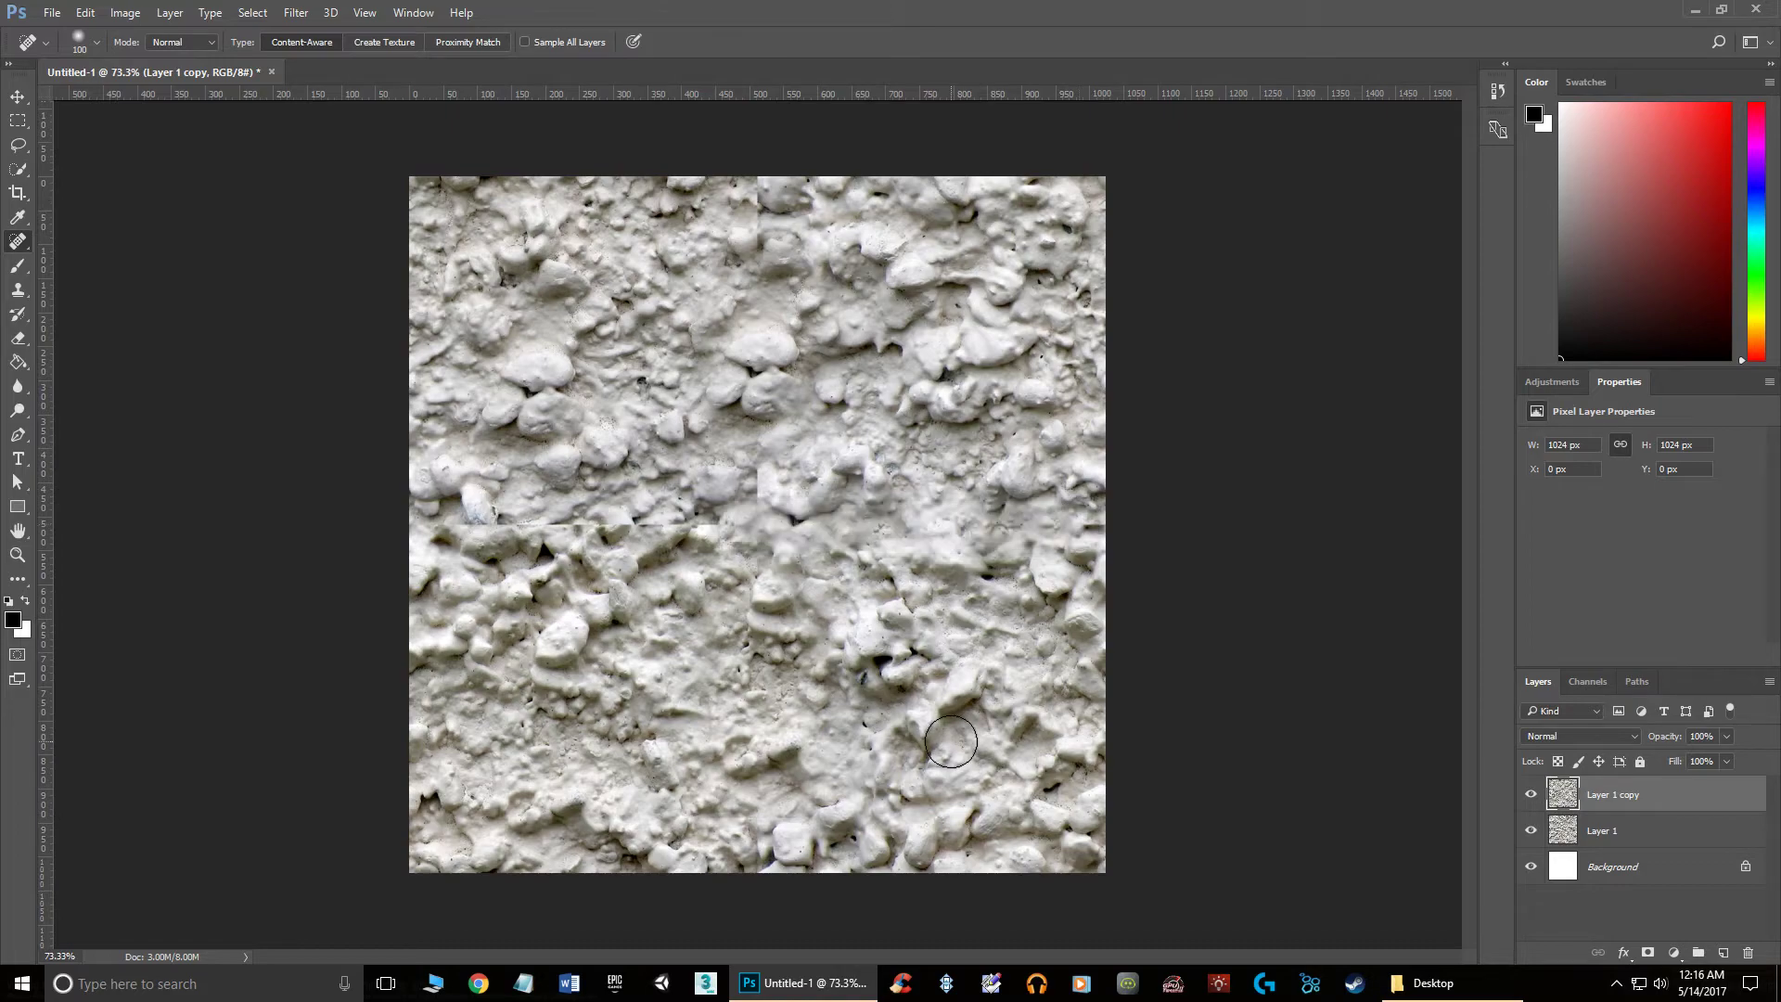
mouse_move(780, 496)
left_mouse_down()
mouse_move(753, 595)
mouse_move(770, 695)
mouse_move(756, 840)
left_mouse_up()
mouse_move(747, 520)
left_mouse_down()
mouse_move(682, 555)
mouse_move(641, 513)
mouse_move(610, 558)
mouse_move(535, 473)
mouse_move(434, 530)
left_mouse_up()
mouse_move(746, 445)
left_mouse_down()
mouse_move(752, 184)
mouse_move(753, 214)
mouse_move(773, 206)
left_mouse_up()
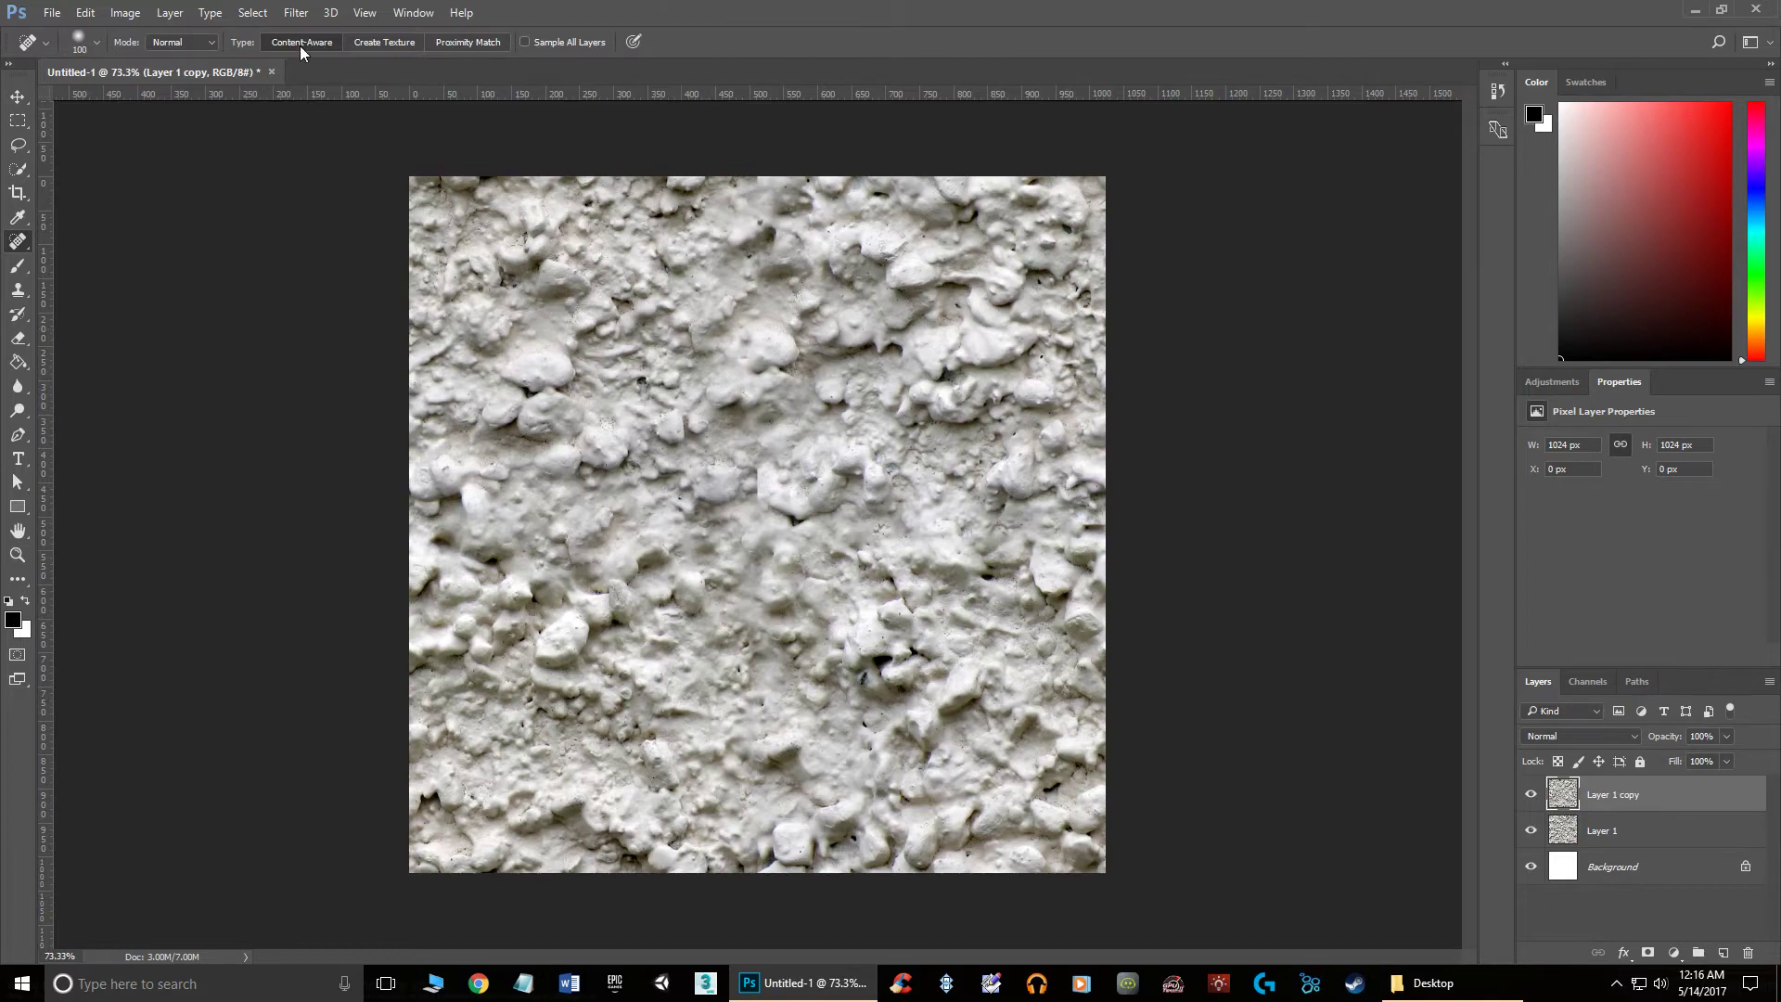
Reapply the last Offset filter to Layer 1 copy.
left_click(293, 14)
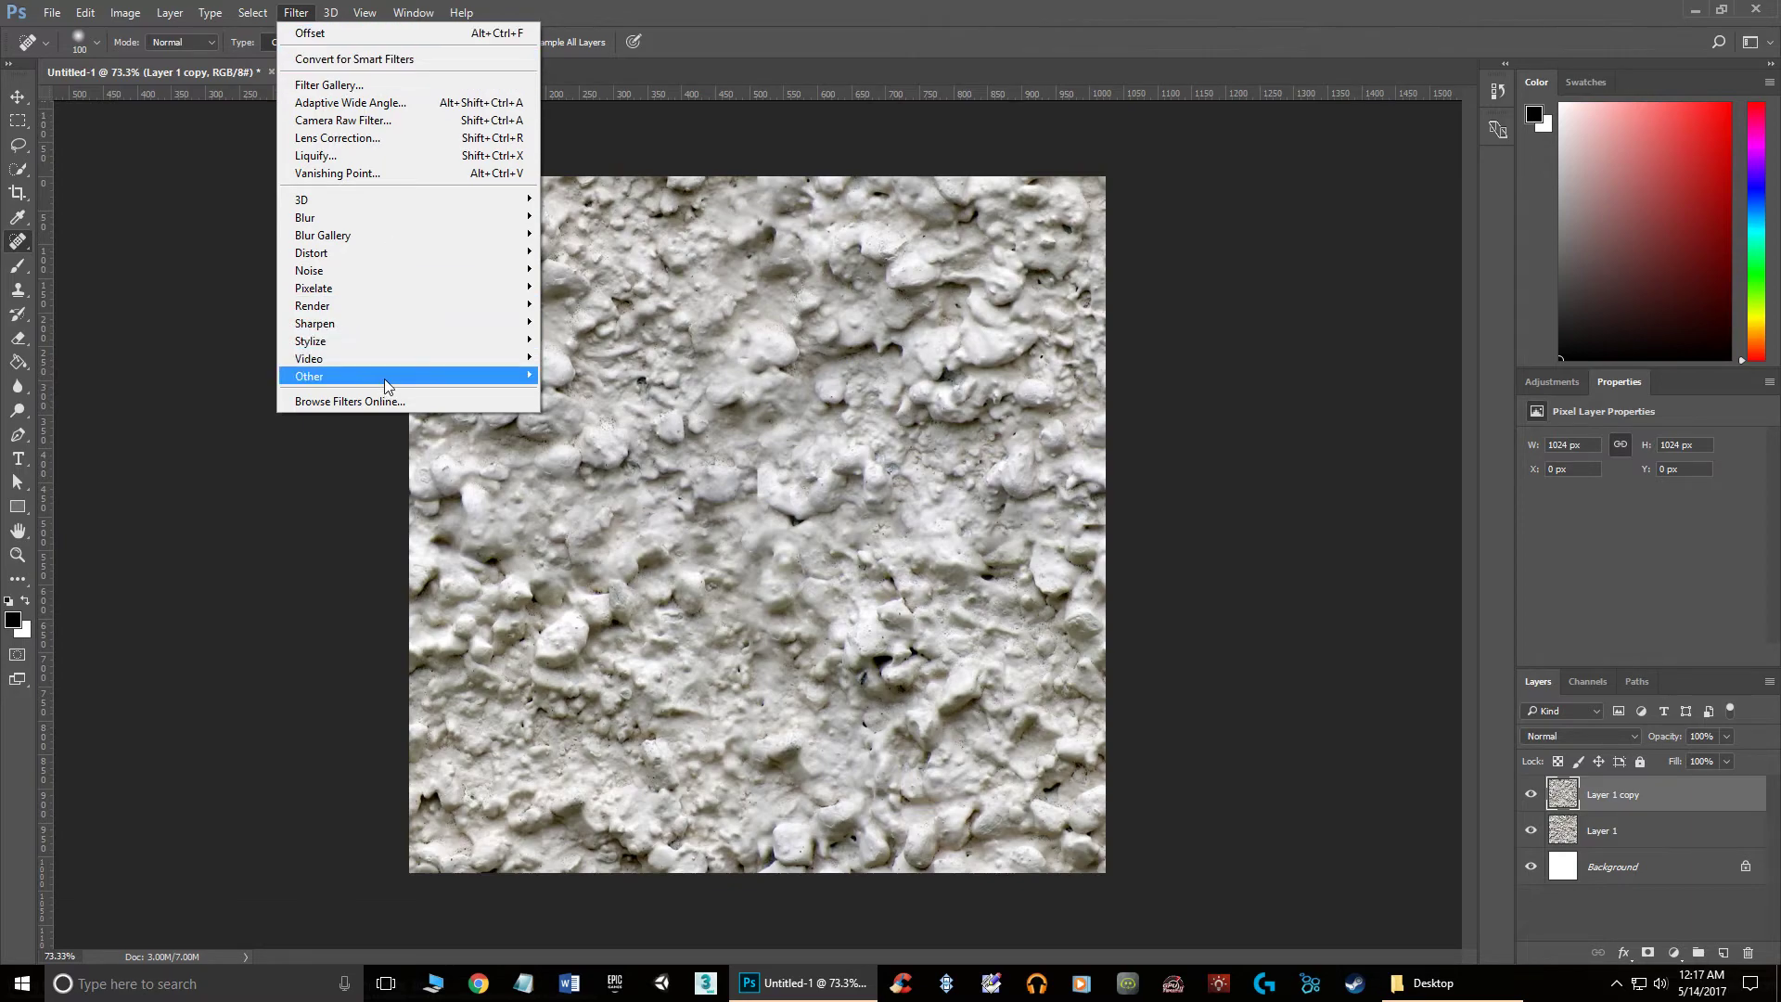
mouse_move(384, 377)
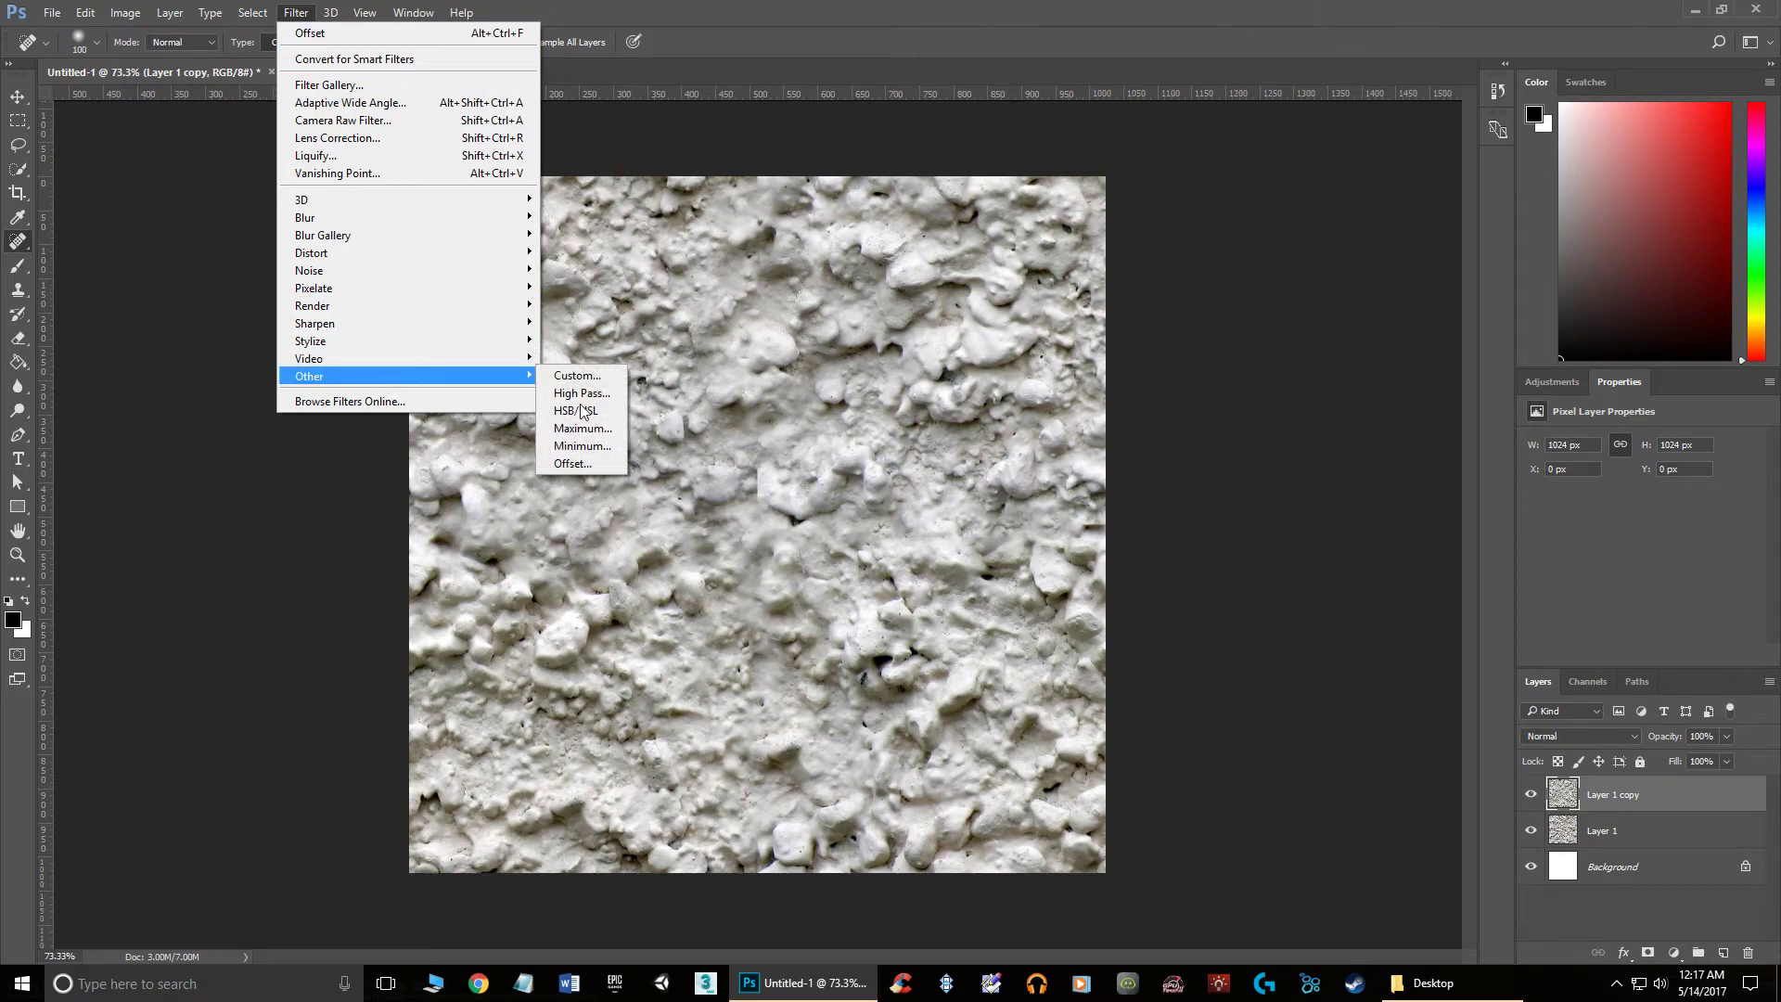
left_click(310, 35)
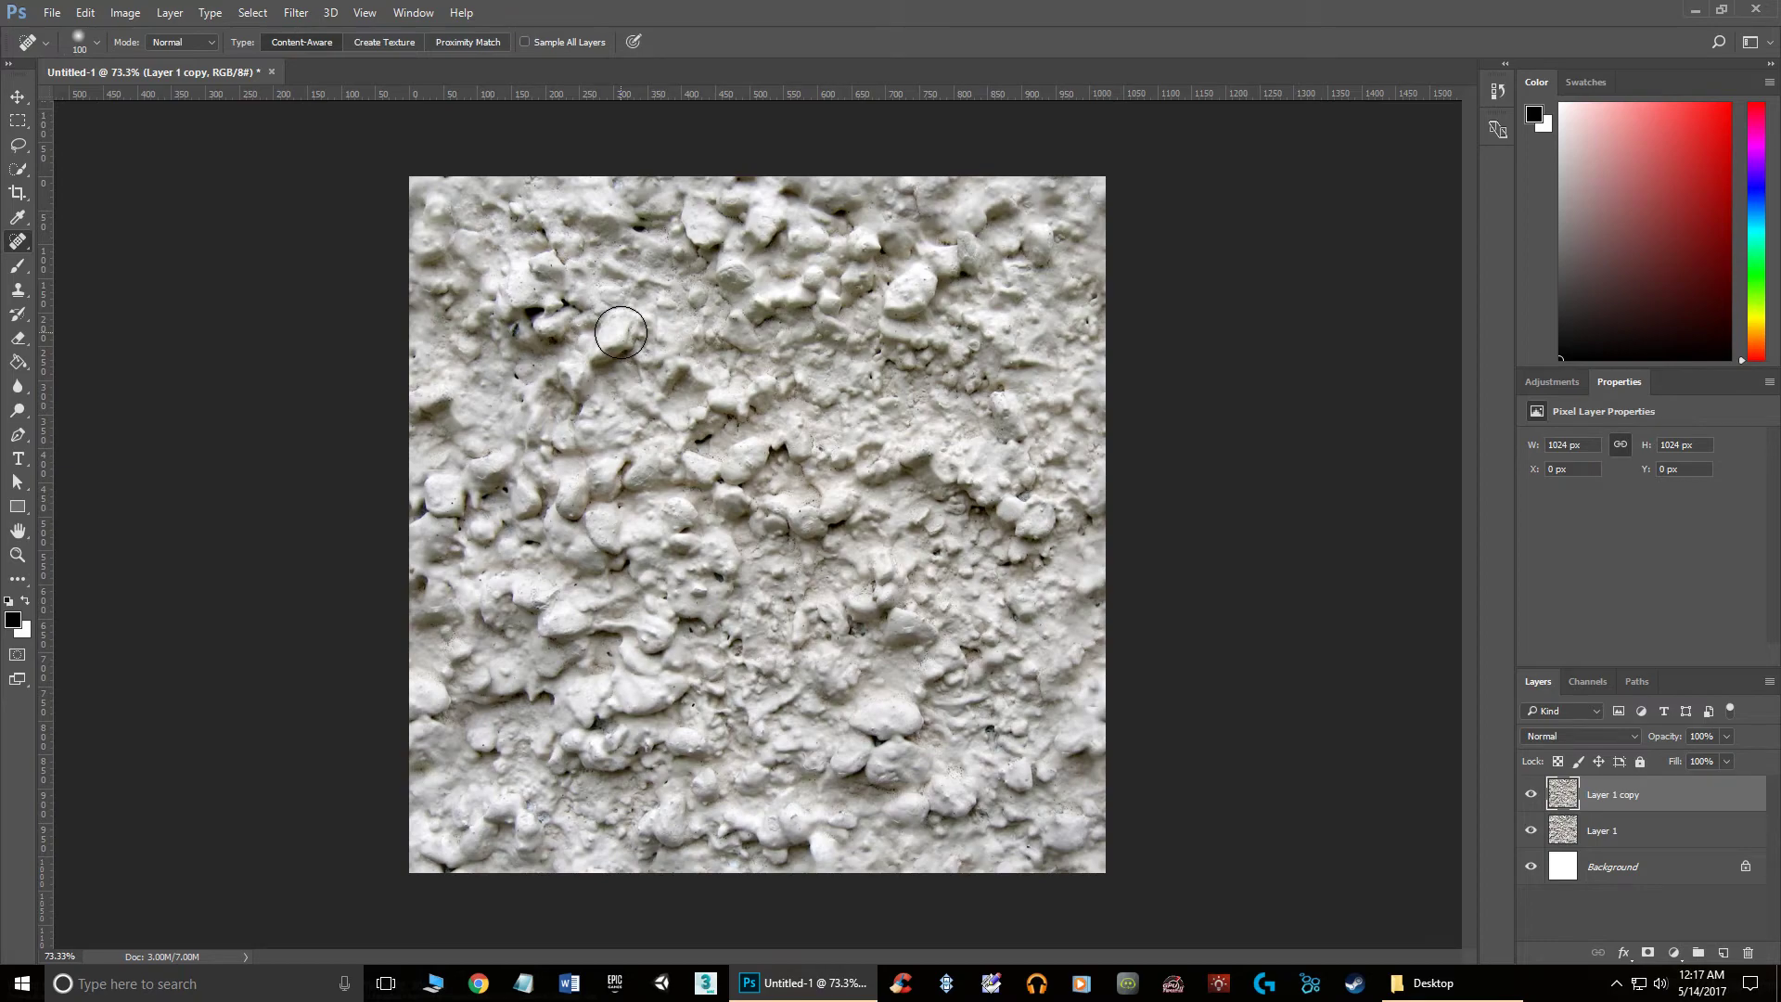
Heal the leftover seam mark at the texture's left edge, about halfway up, with a 60 px Spot Healing Brush.
scroll(557, 478, "up", 2)
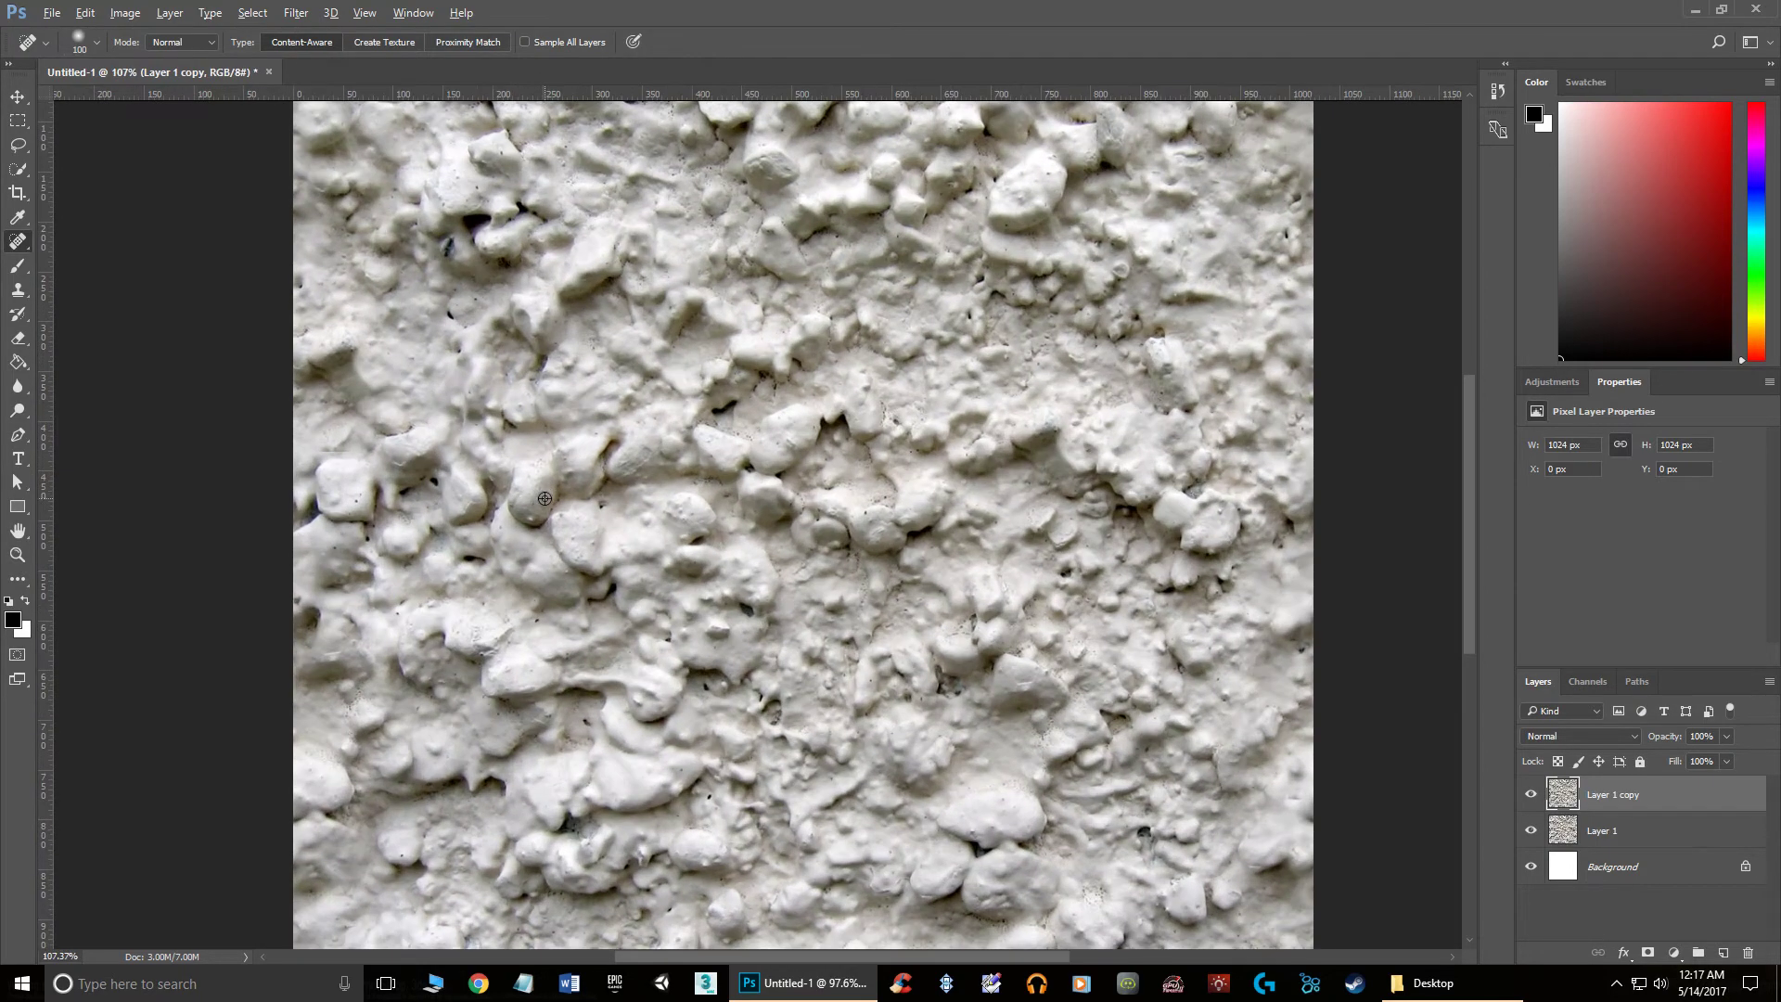
left_click_drag(456, 476, 654, 464)
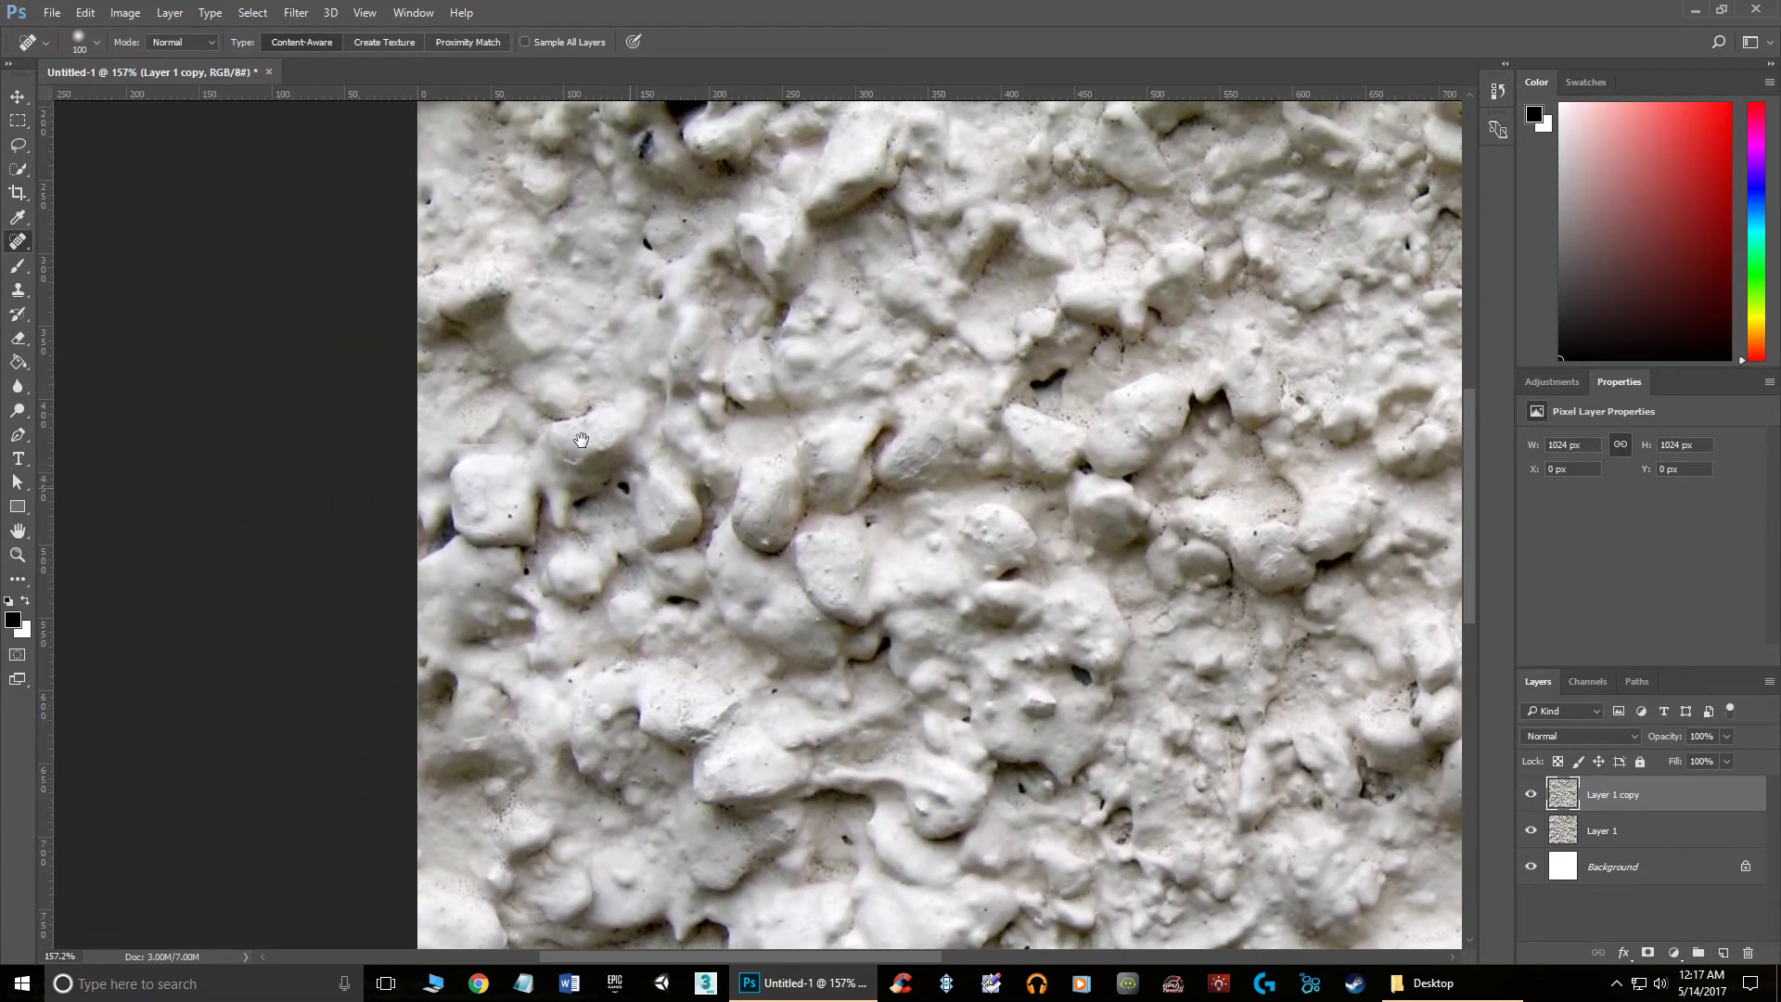
scroll(571, 442, "up", 2)
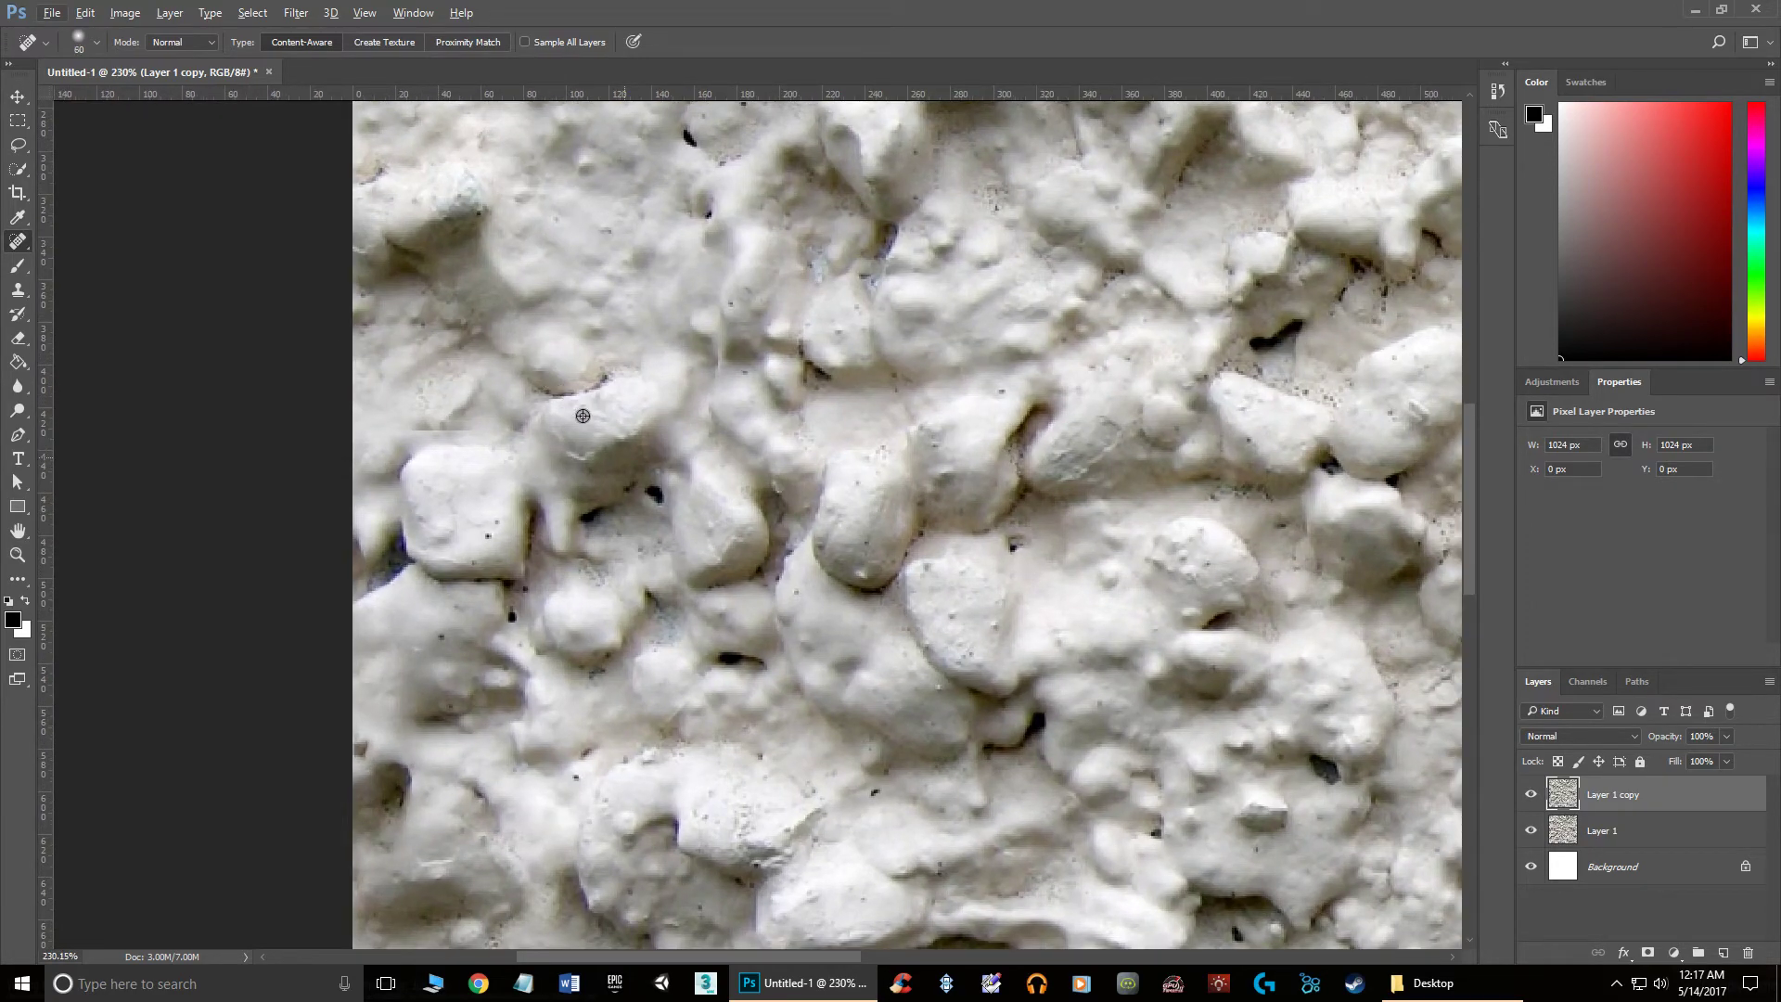
mouse_move(427, 381)
left_mouse_down()
mouse_move(436, 501)
mouse_move(380, 436)
left_mouse_up()
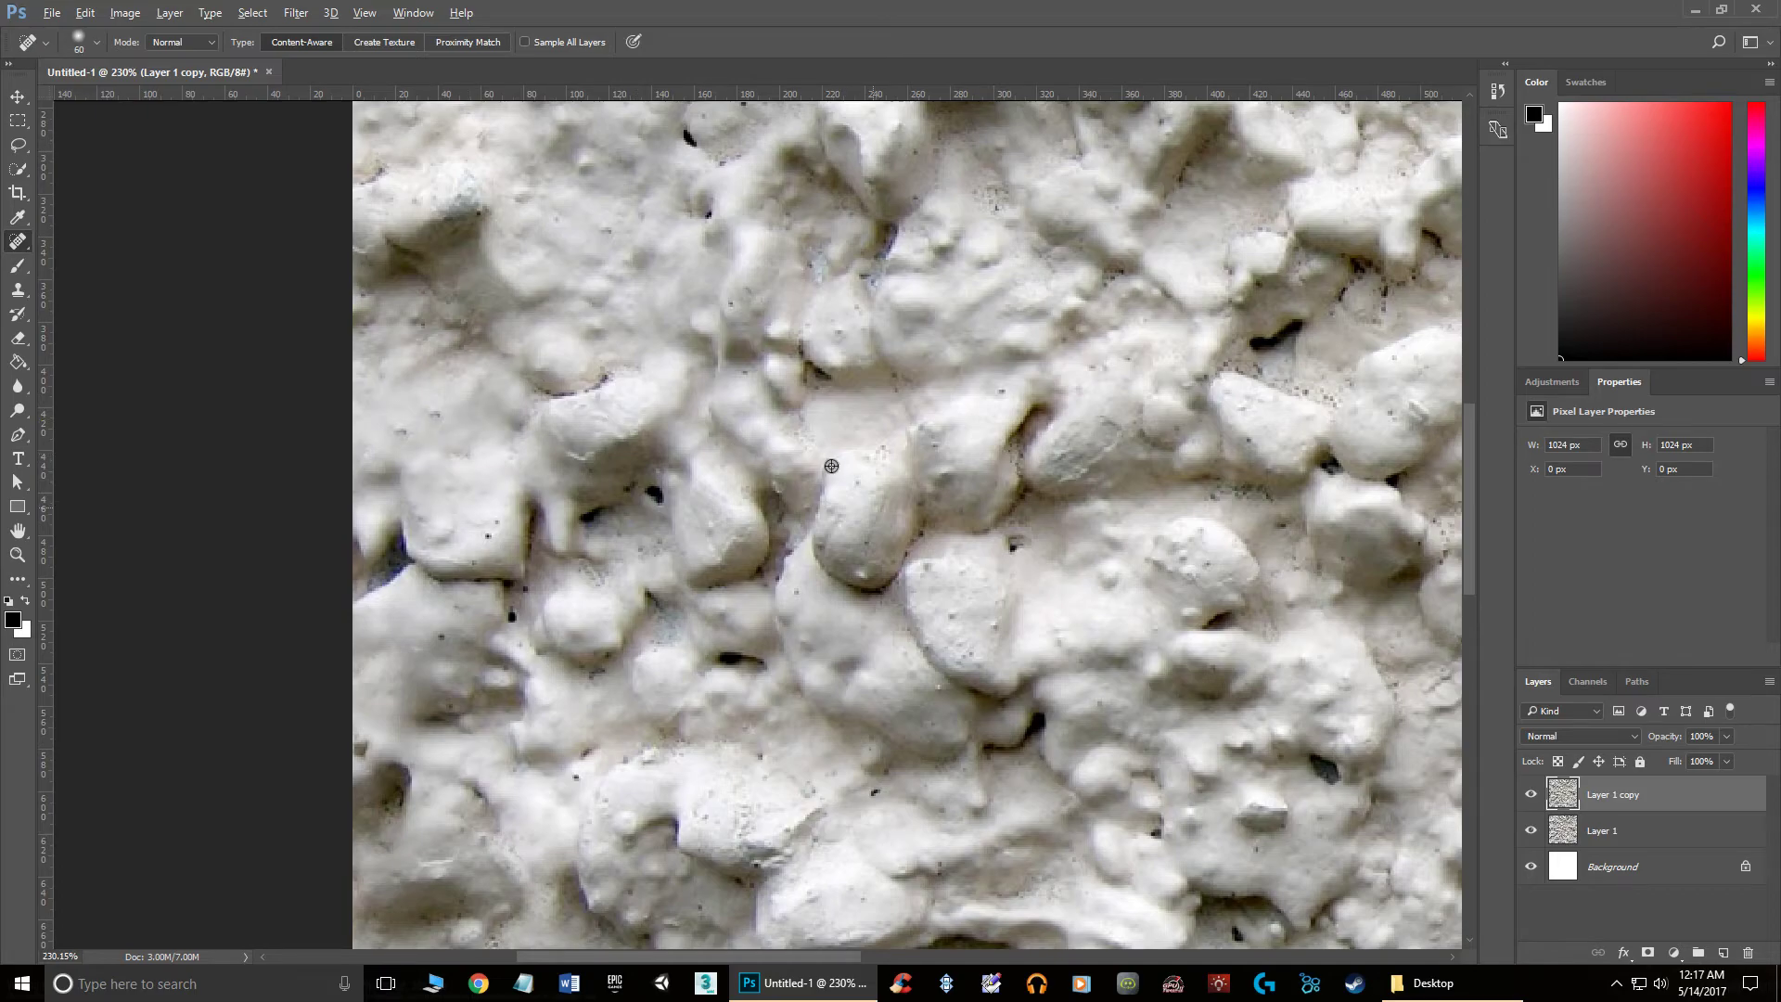
Examine the texture's right edge, lower area and overall appearance for leftover seams.
scroll(832, 466, "down", 5)
scroll(766, 756, "up", 2)
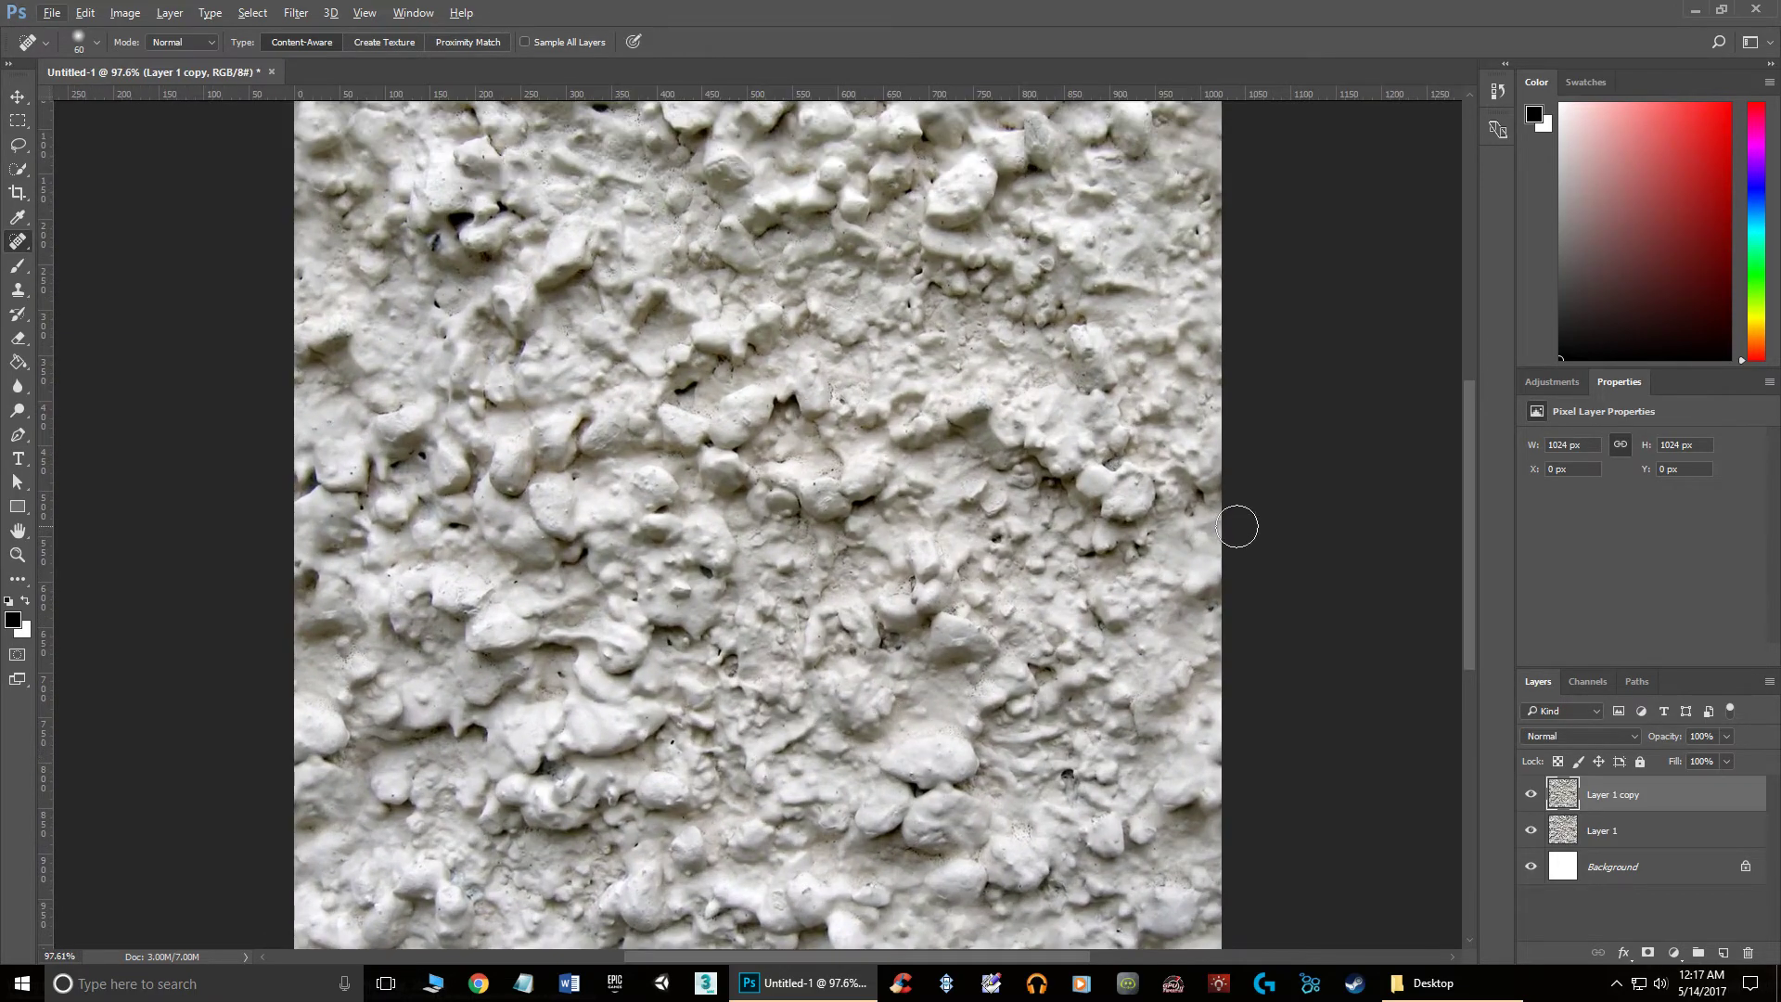
scroll(1240, 525, "up", 6)
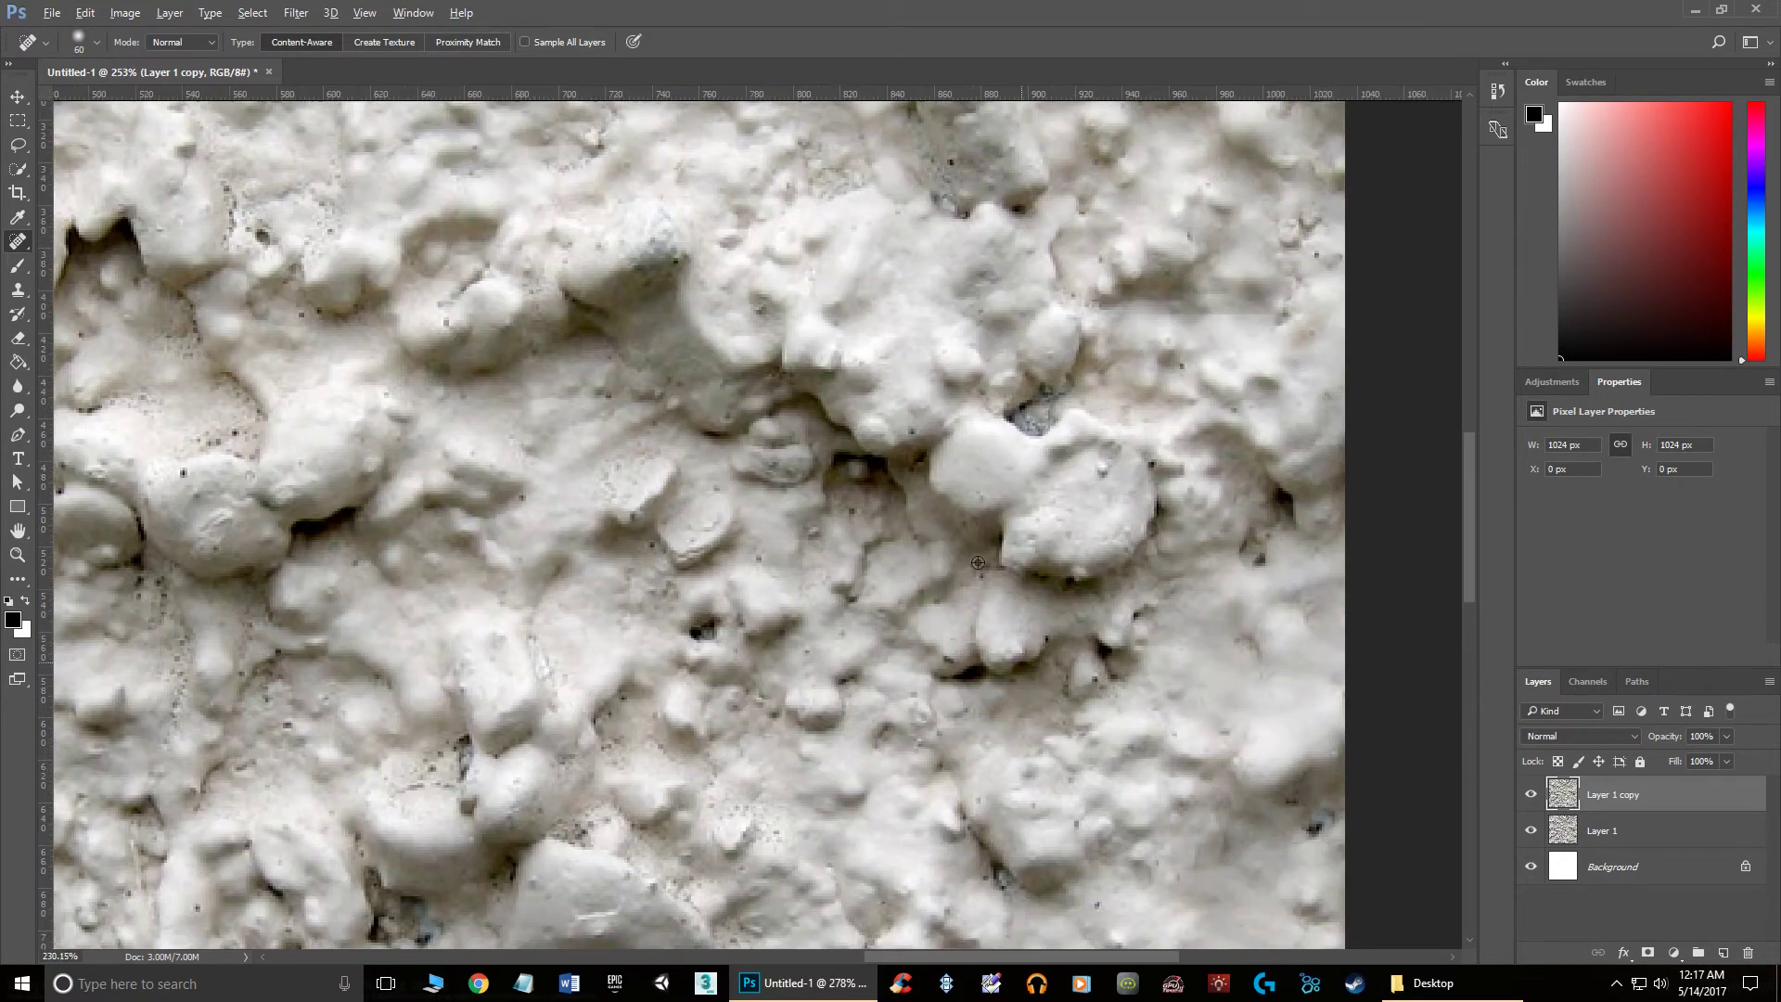
scroll(1021, 551, "down", 5)
scroll(788, 843, "up", 3)
scroll(787, 843, "down", 3)
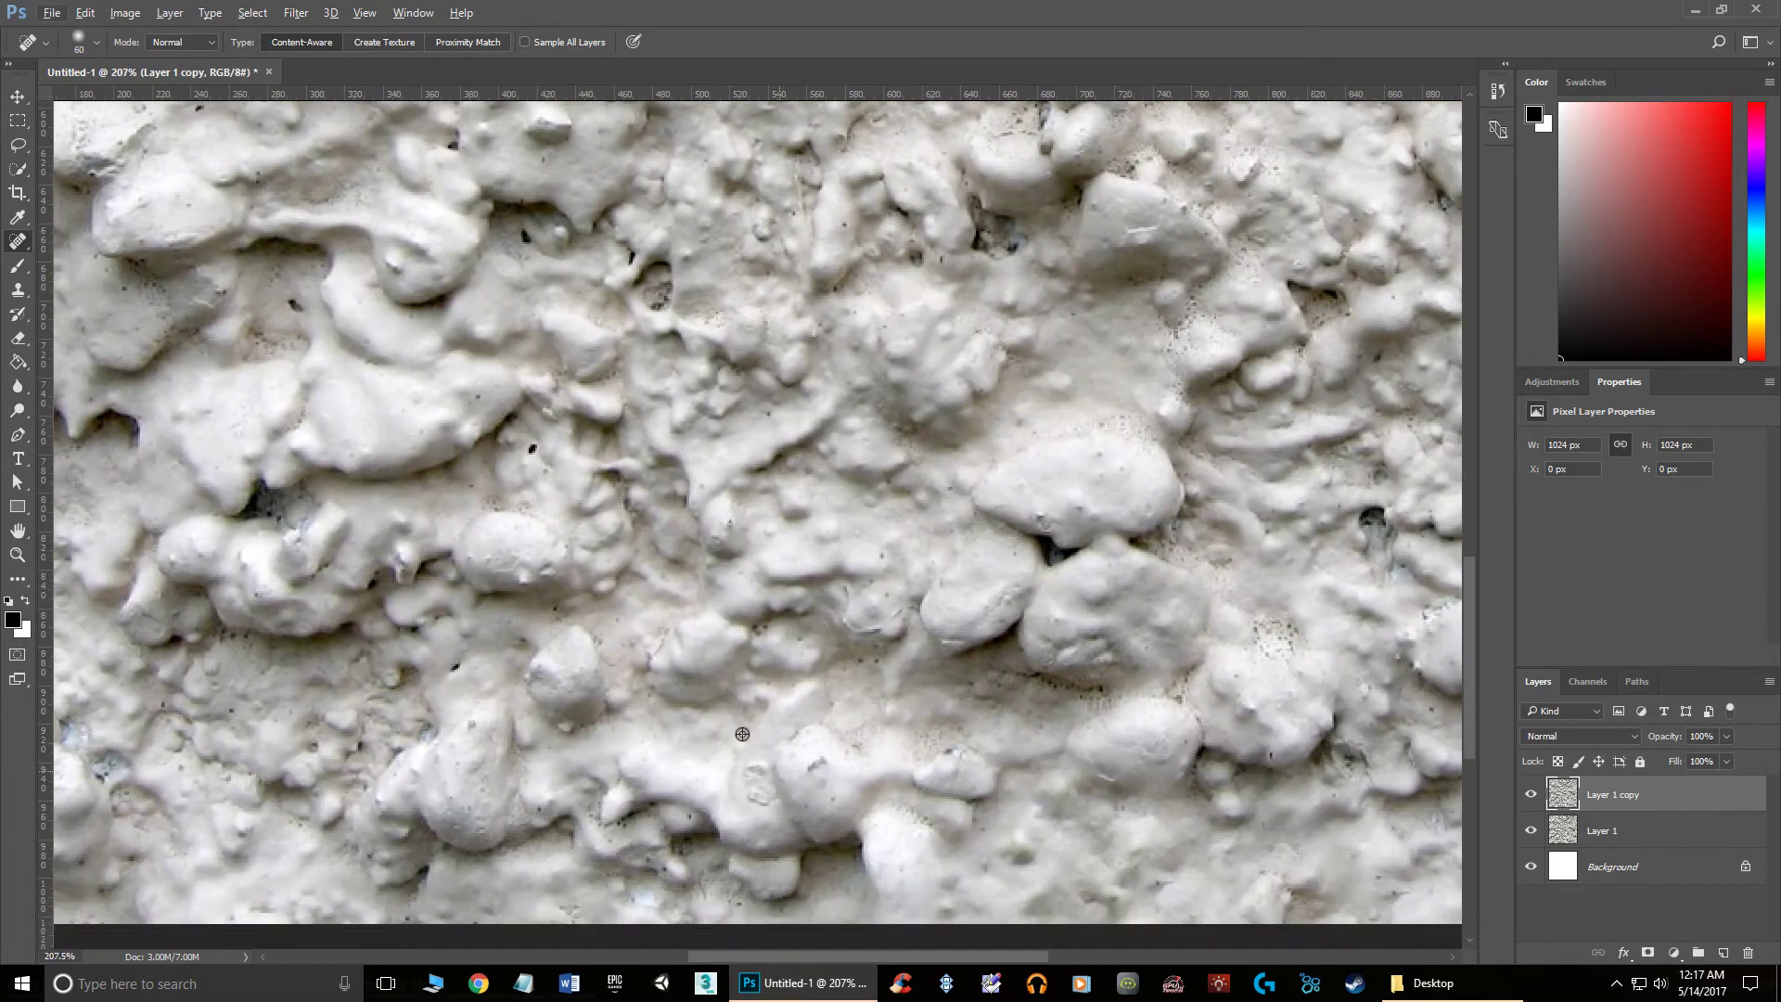
scroll(826, 598, "down", 2)
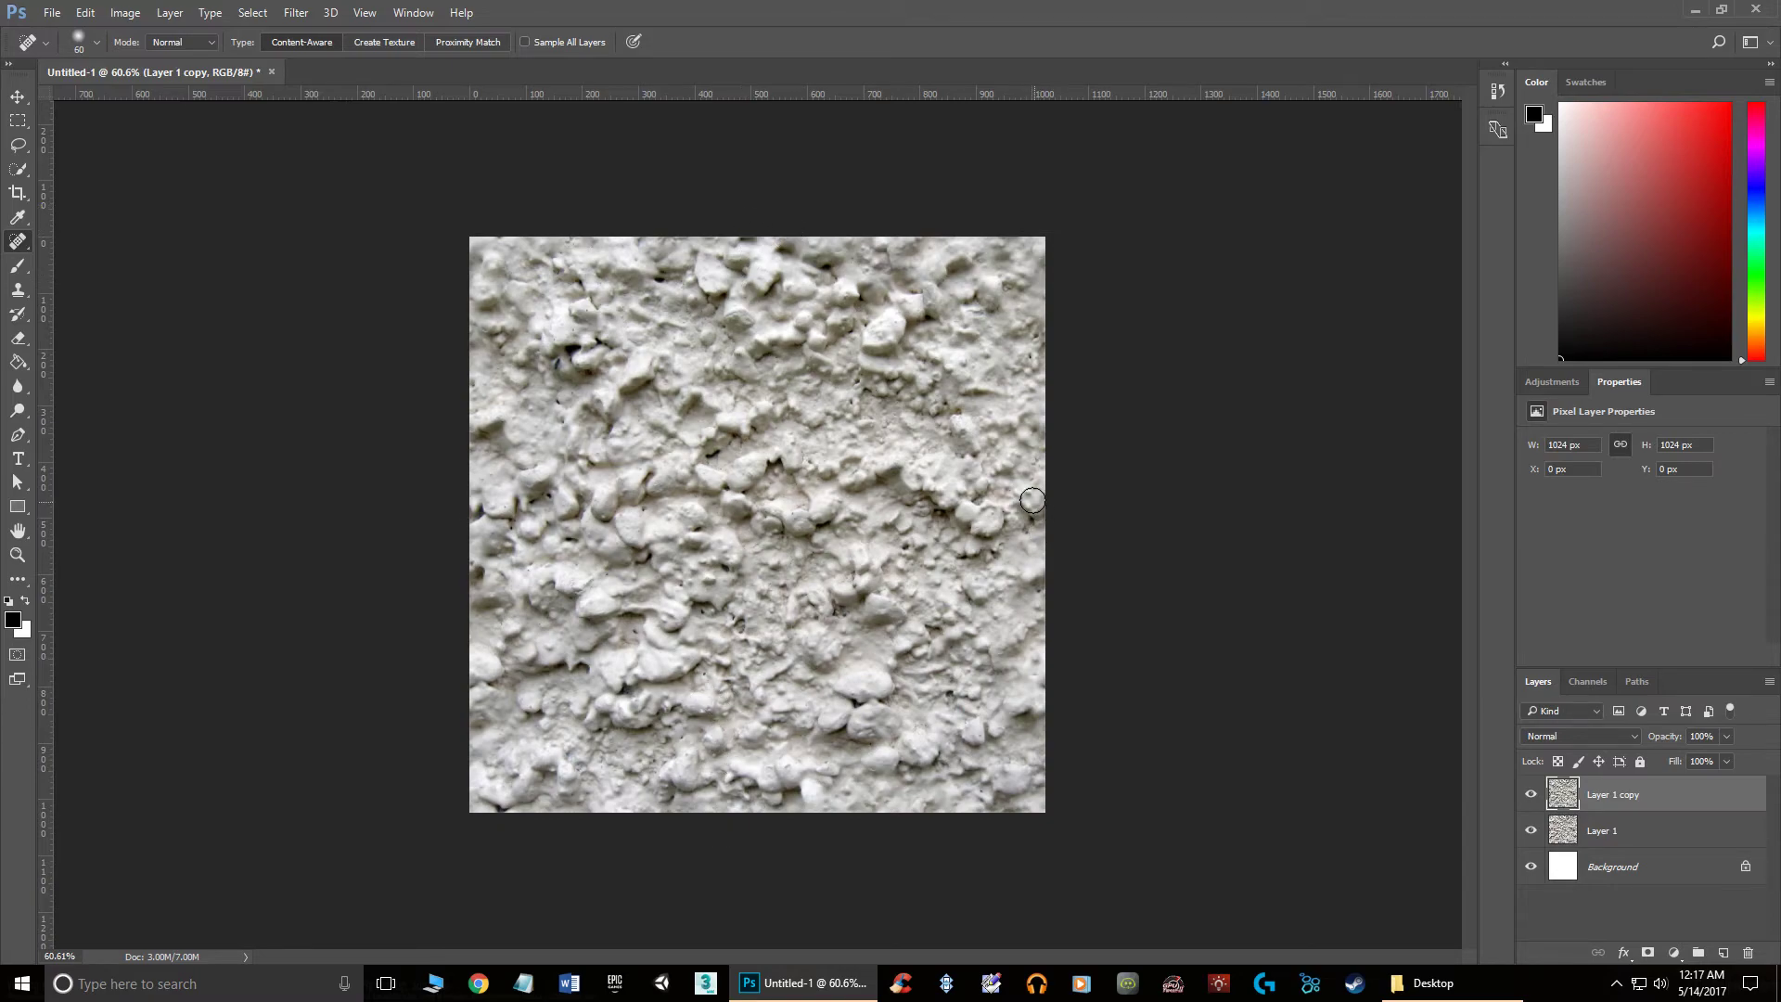
scroll(767, 498, "up", 1)
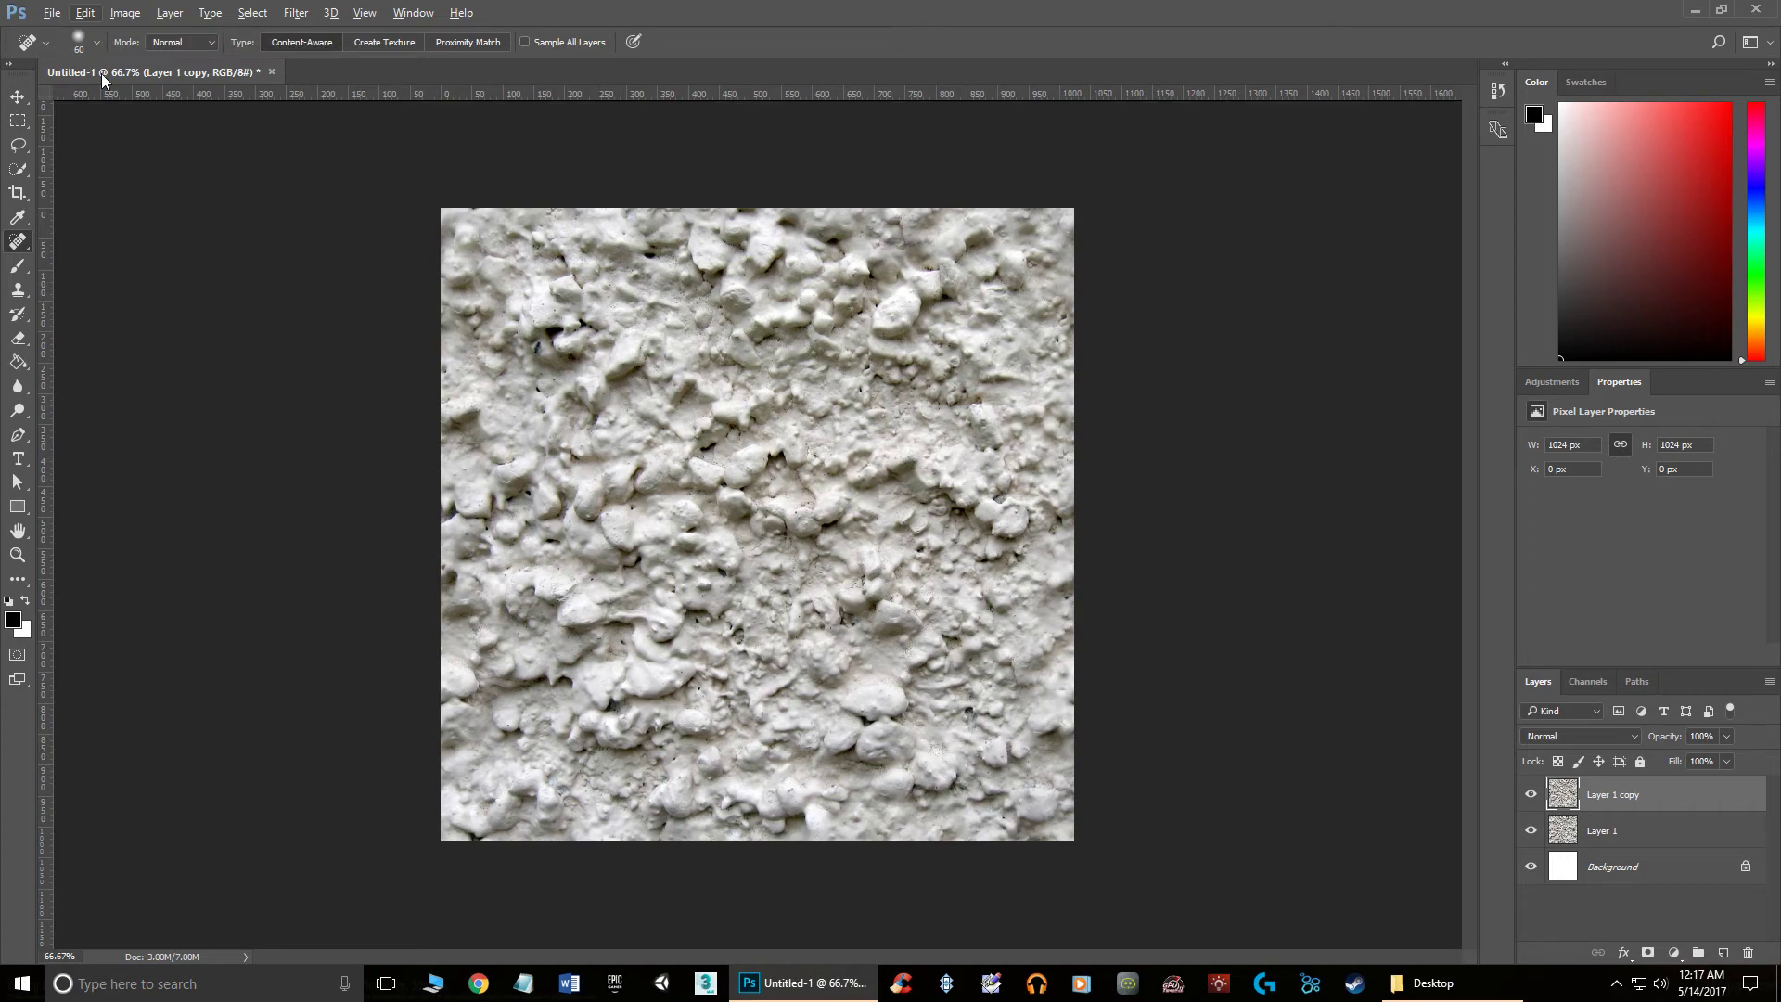
Create a new tiled painting from Layer 1 copy without switching to the 3D workspace, and examine how the texture repeats.
left_click(337, 18)
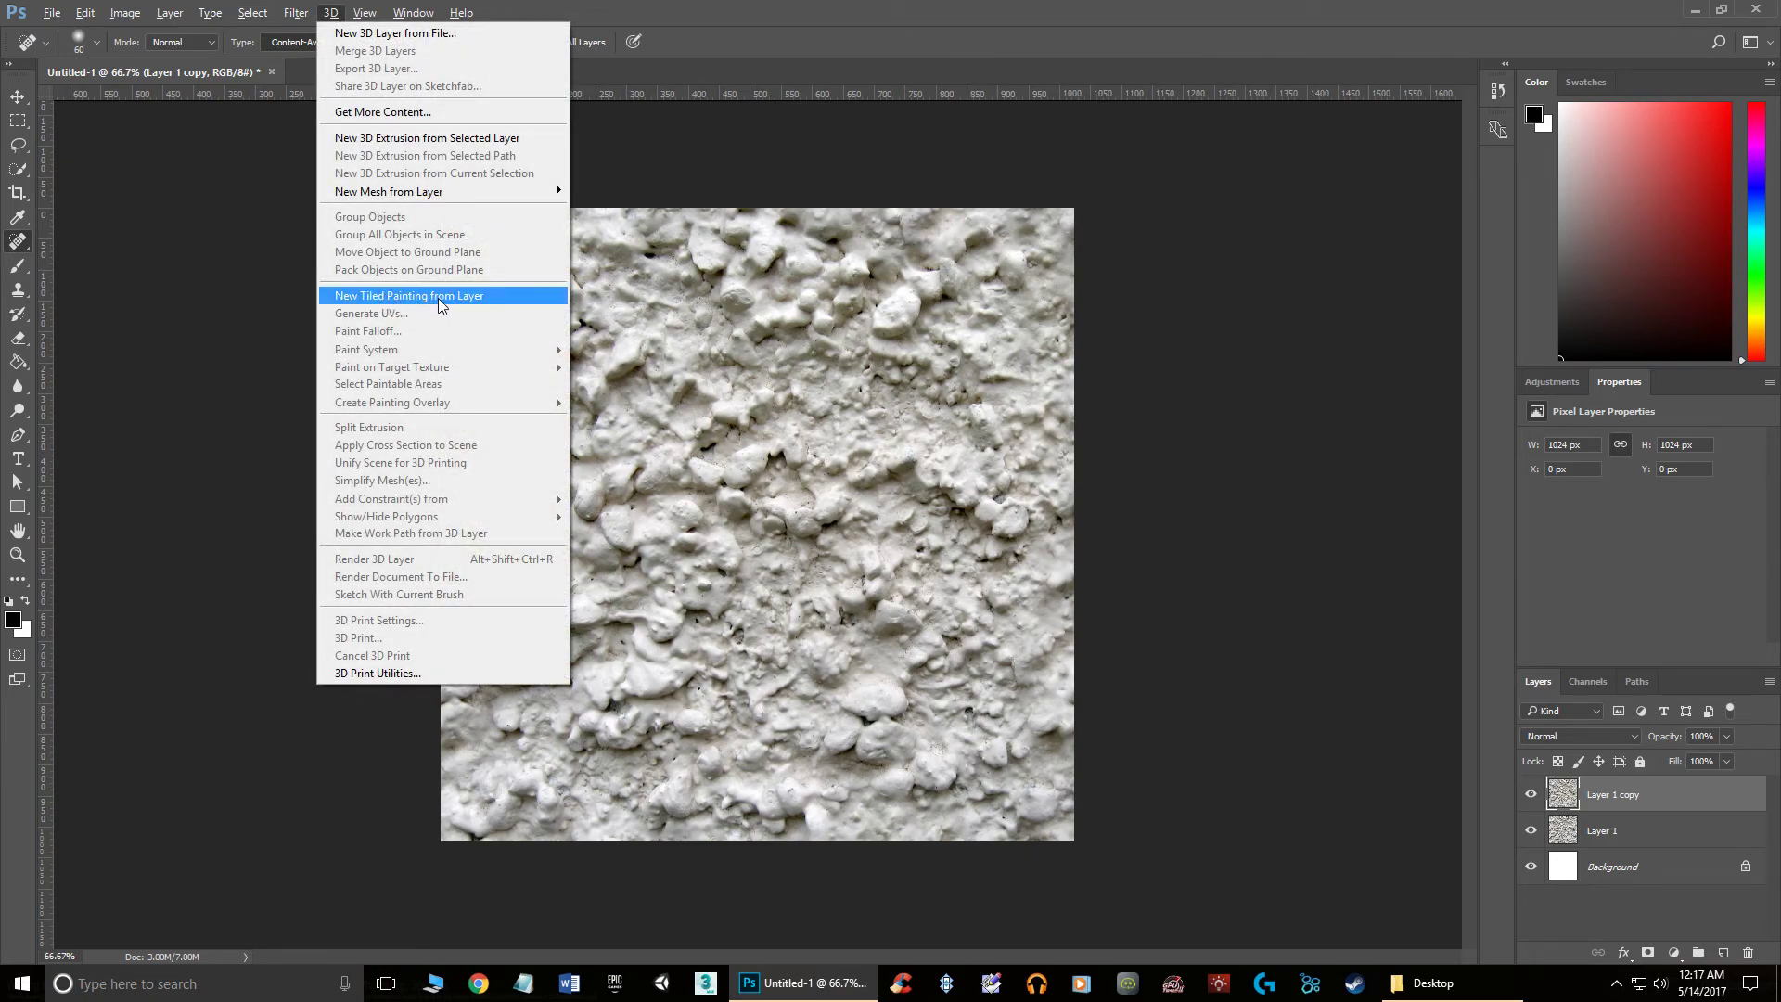
left_click(439, 299)
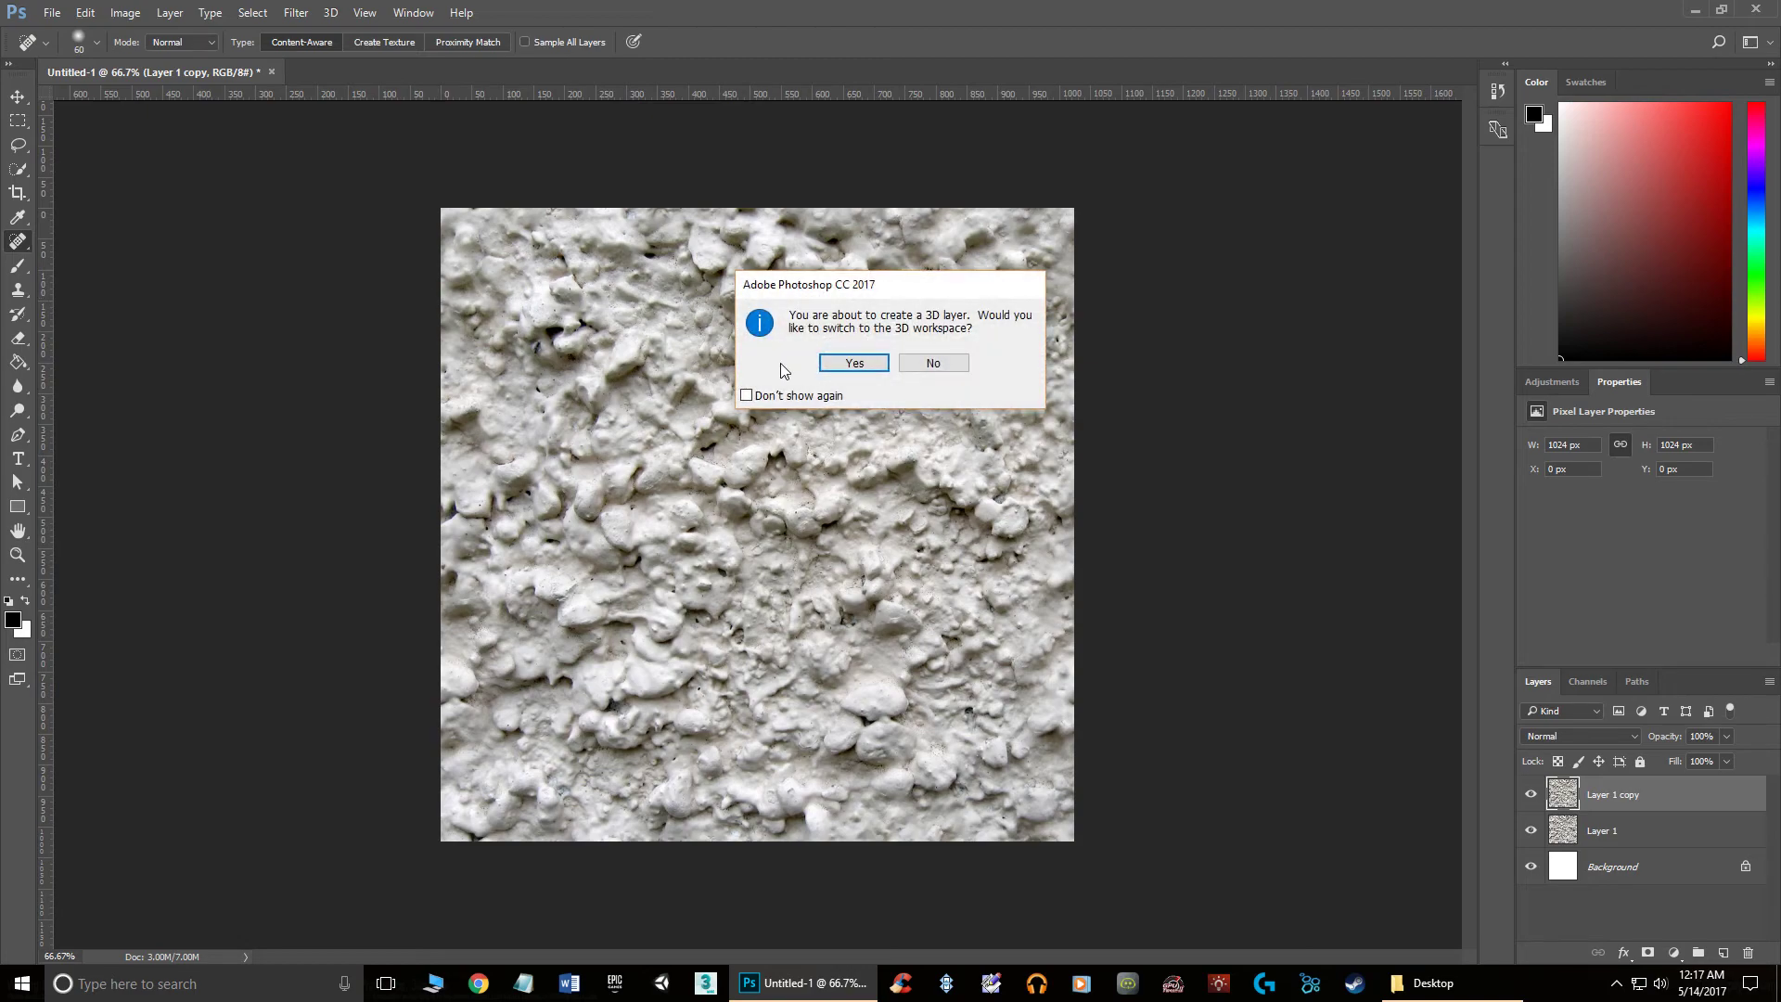
left_click(944, 364)
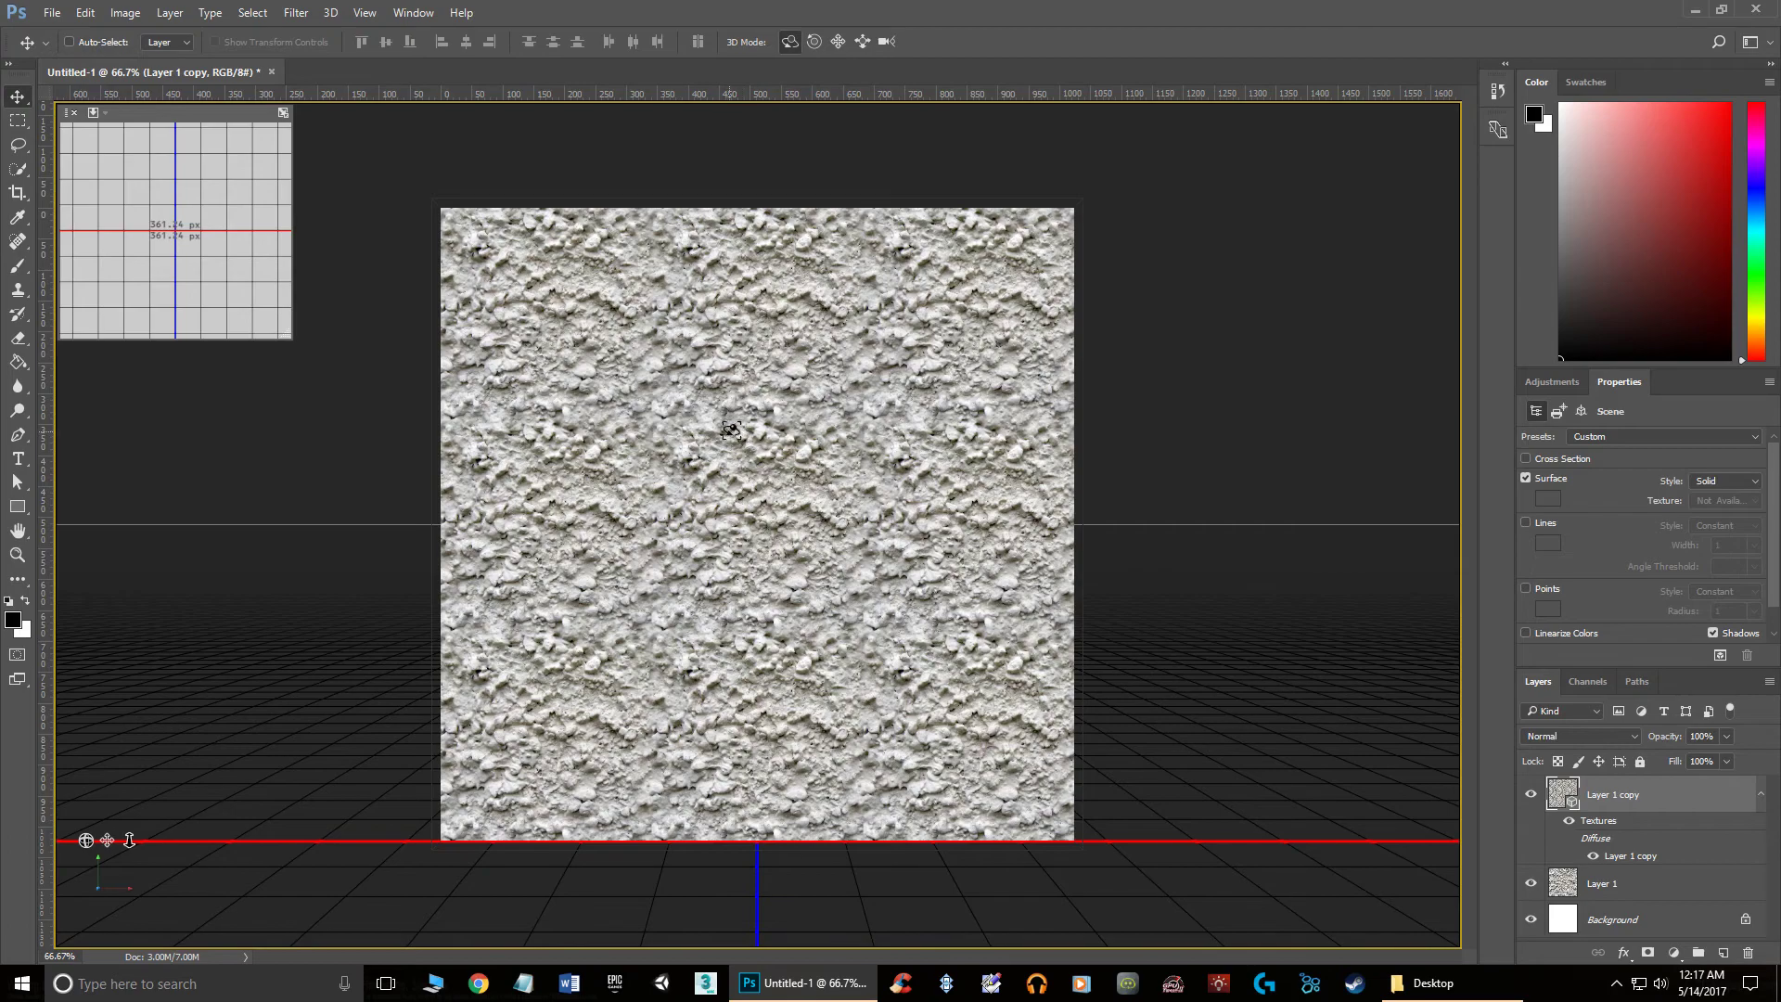
scroll(740, 483, "up", 5)
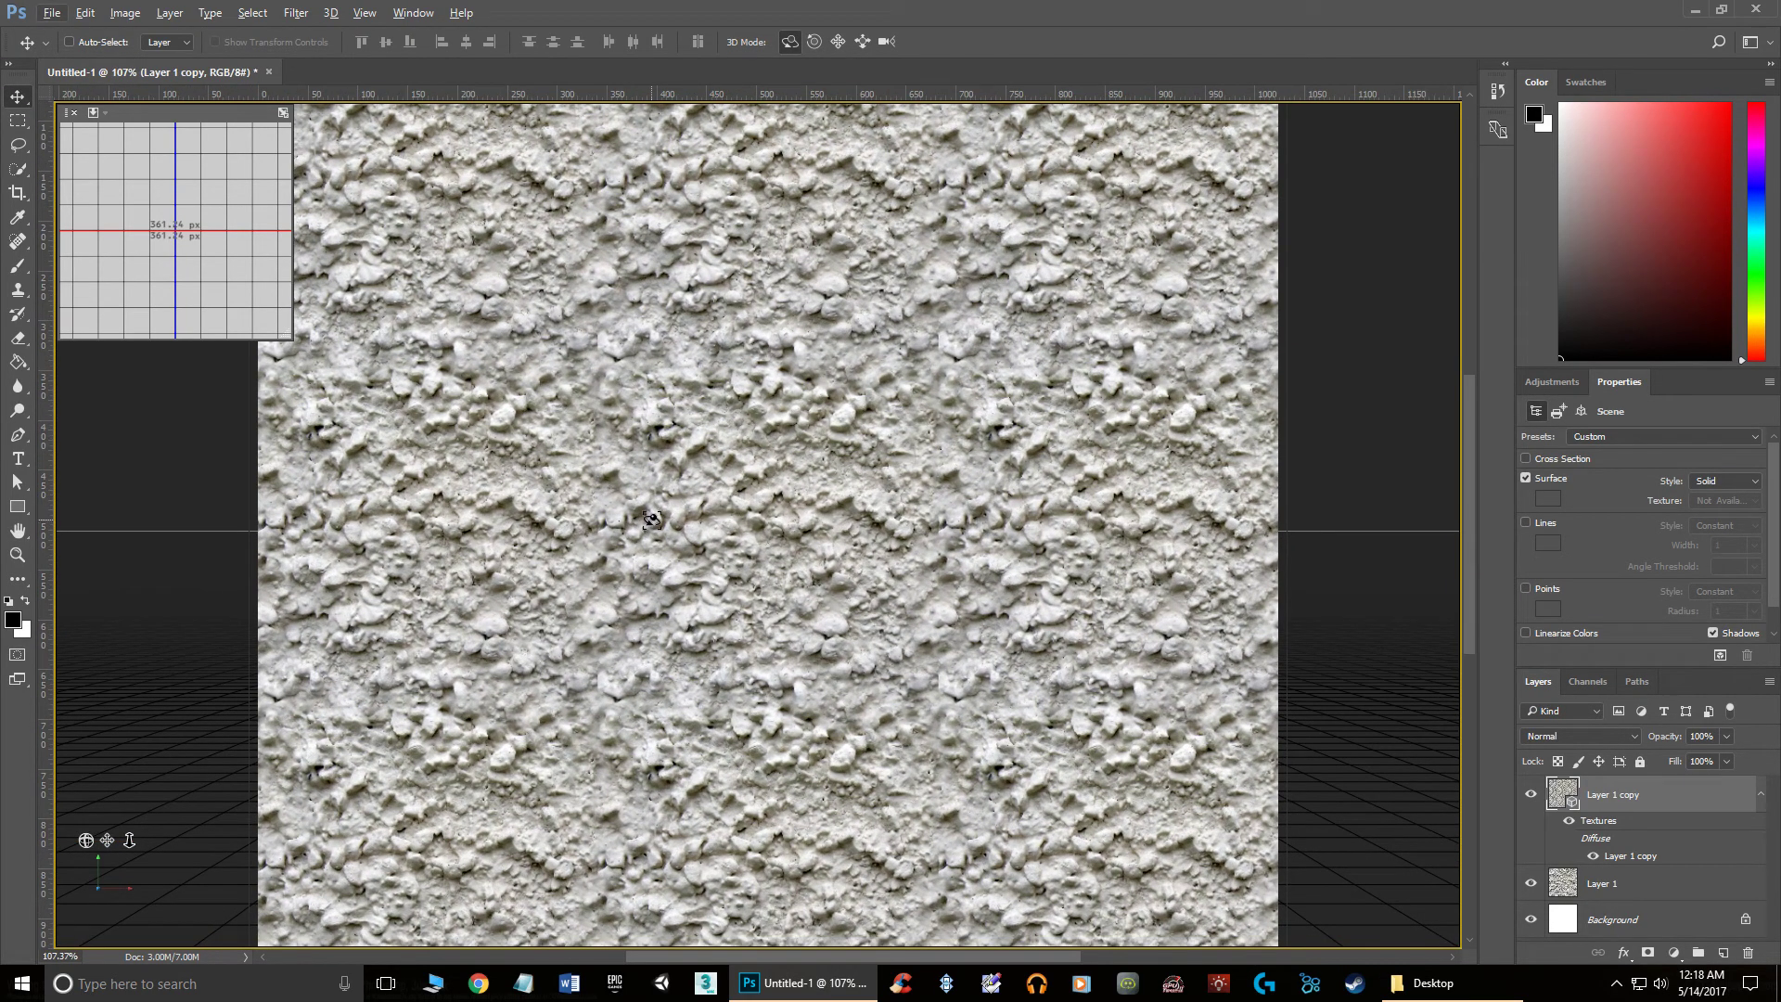
mouse_move(669, 545)
left_mouse_down()
mouse_move(744, 489)
mouse_move(591, 581)
mouse_move(730, 513)
mouse_move(661, 560)
left_mouse_up()
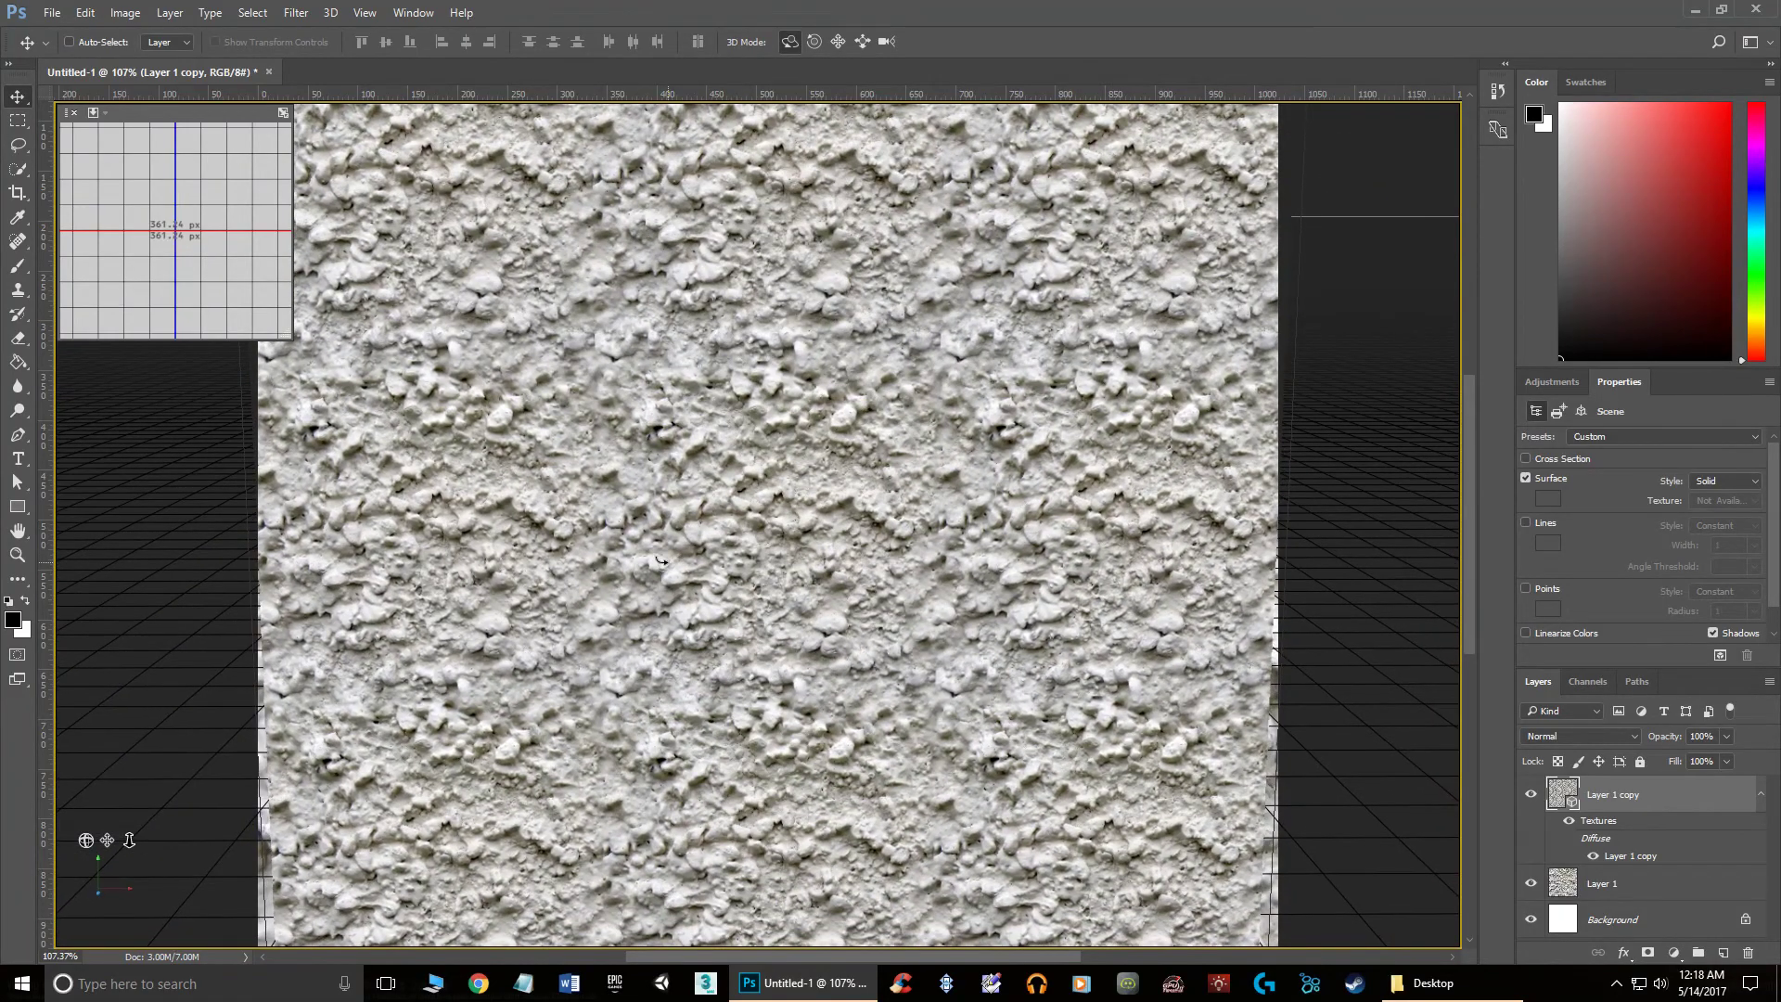
Undo the 3D view change and the tiled painting made from Layer 1 copy.
key("ctrl")
key("ctrl+alt+z")
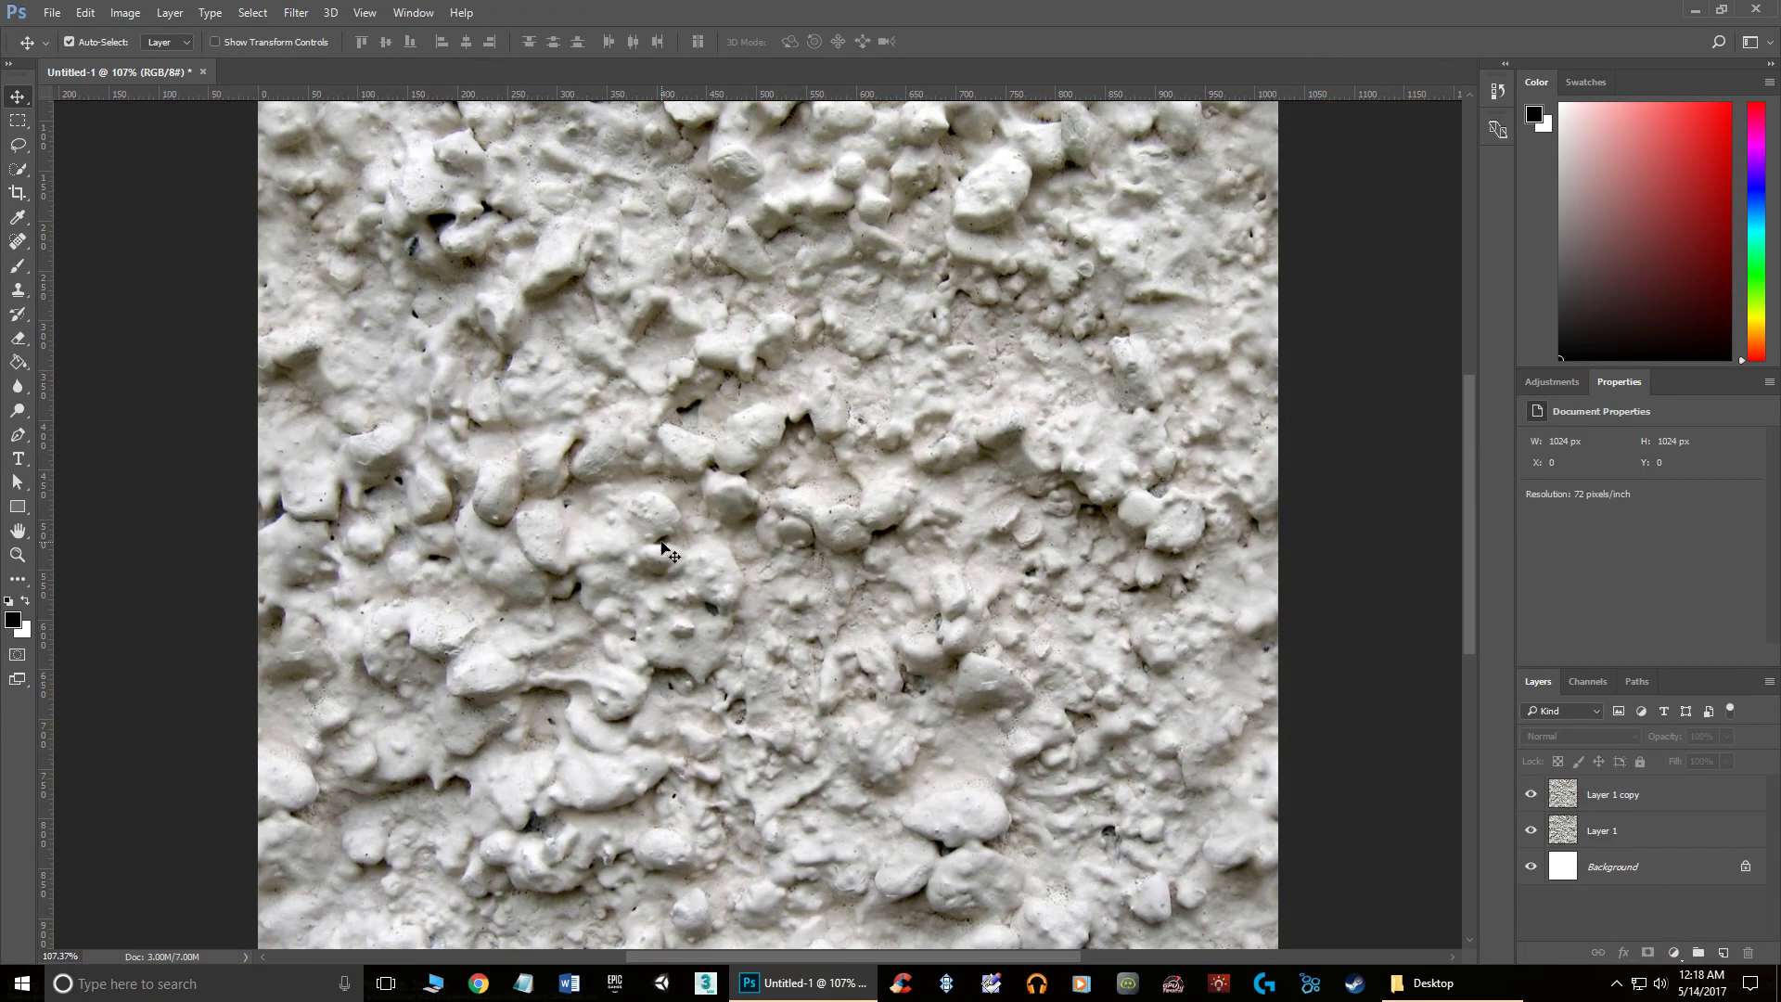
scroll(735, 524, "down", 2)
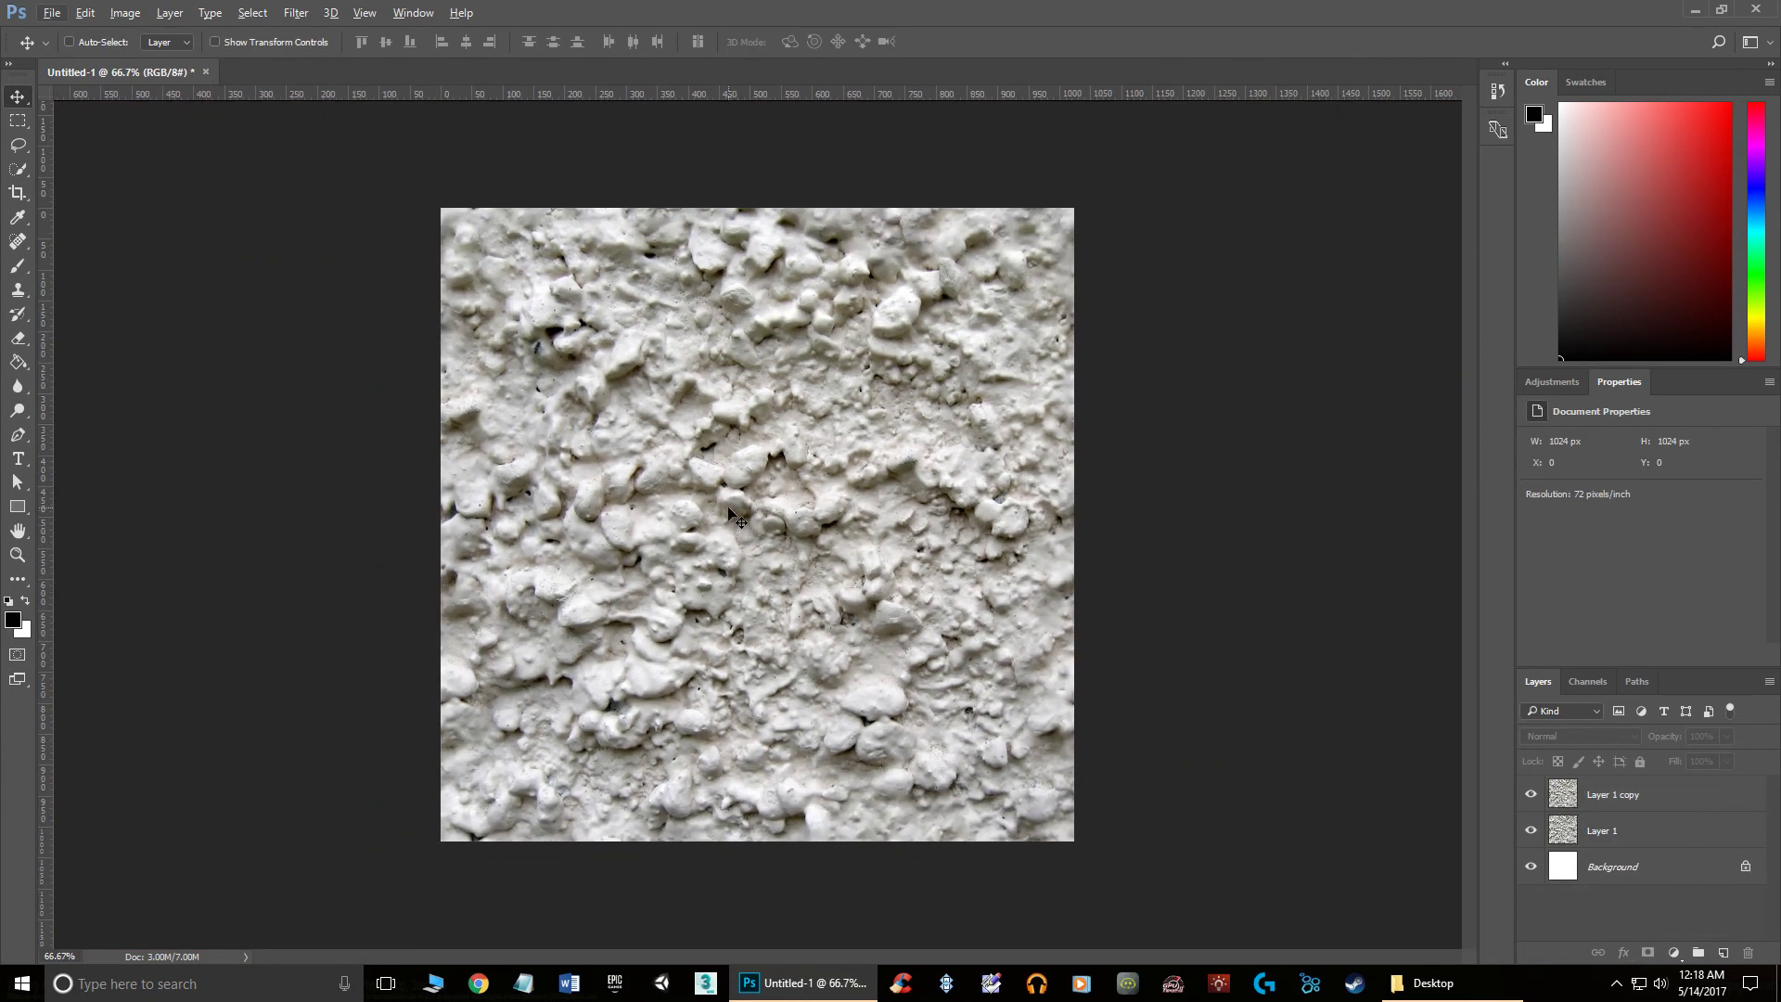